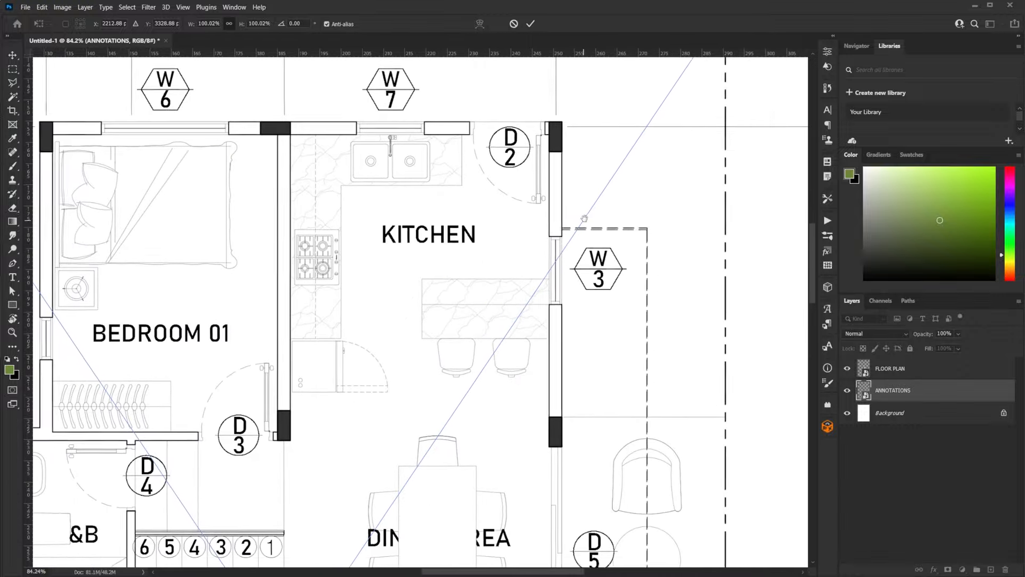
Nudge the ANNOTATIONS layer five increments down and one to the left to align it with the floor plan.
key(Down)
key(Down)
key(Down)
key(Down)
key(Down)
key(Left)
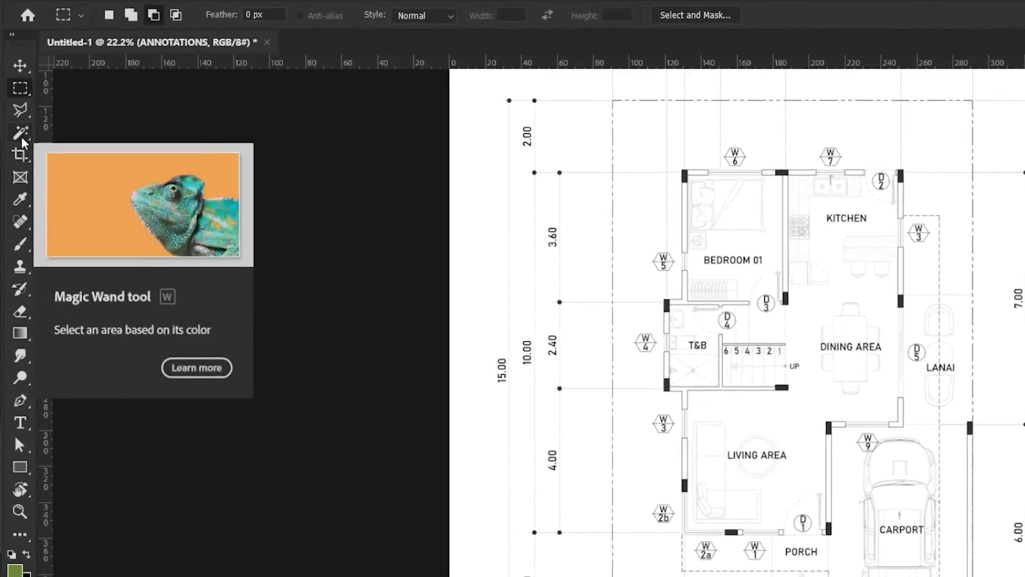
On the FLOOR PLAN layer, use the Magic Wand to select the wall between living area and carport and the stub beside door D1.
click(25, 154)
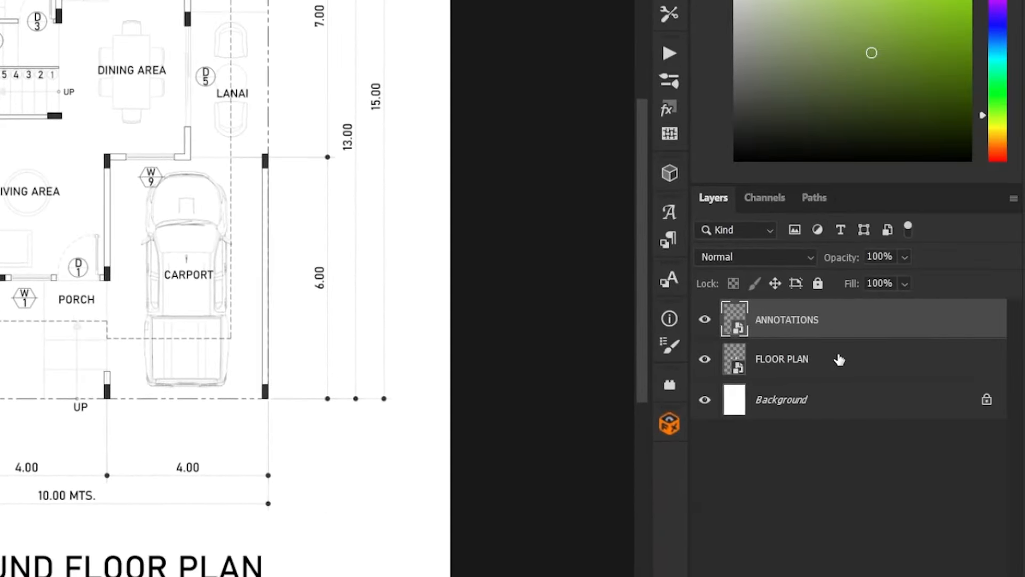
click(840, 358)
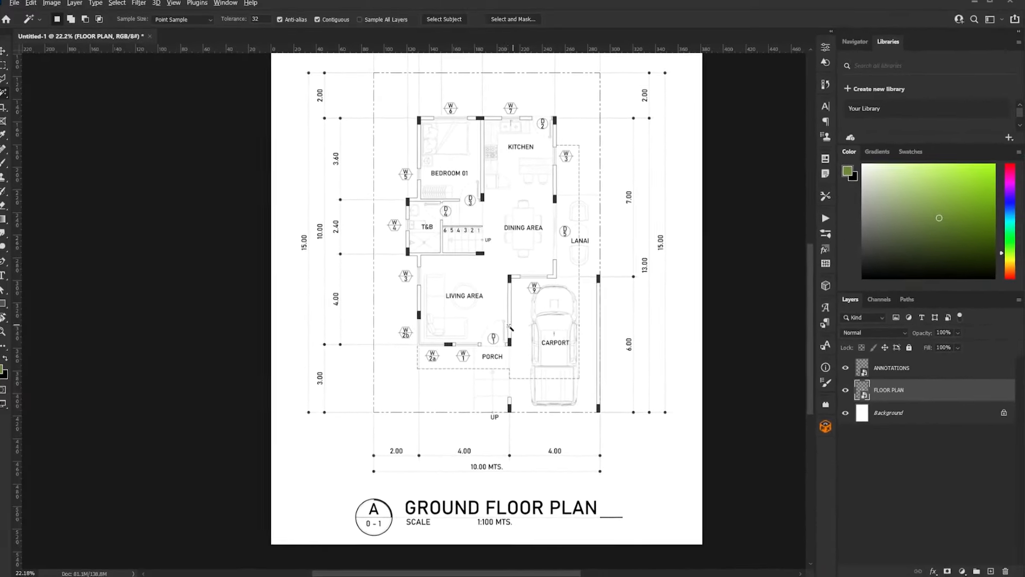
scroll(104, 247, up, 6)
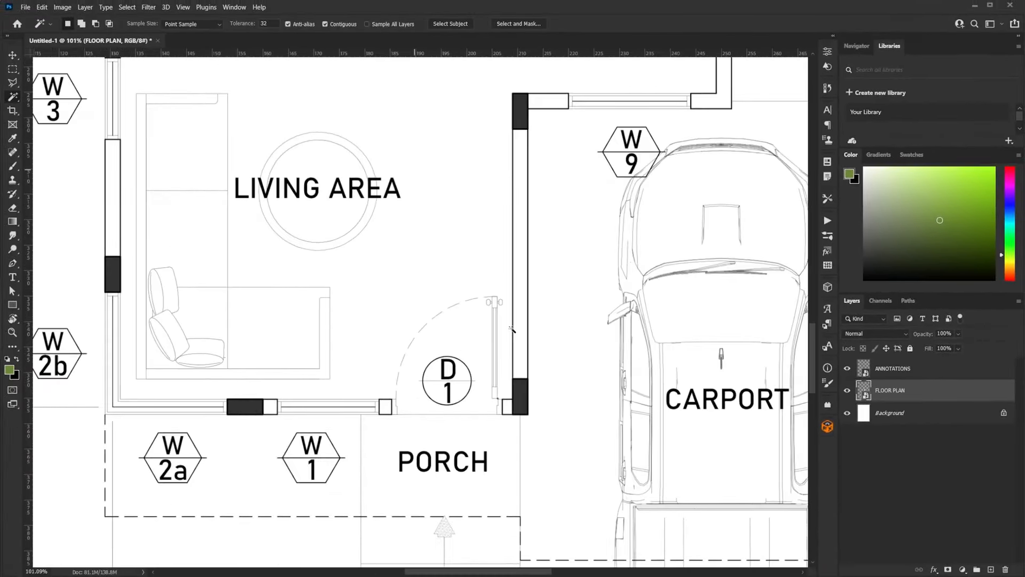
drag(505, 402, 541, 382)
scroll(538, 391, up, 4)
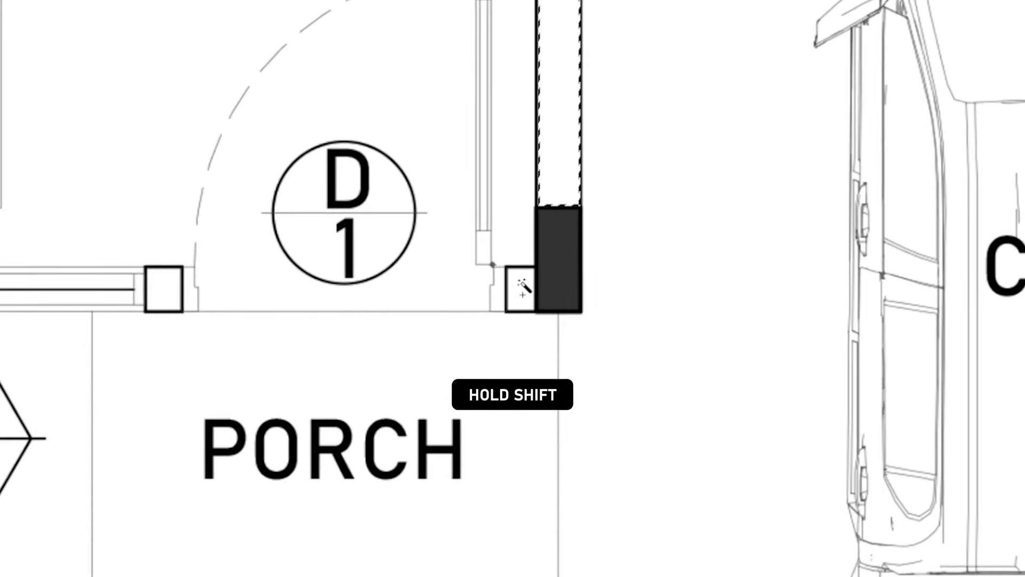
shift+click(523, 288)
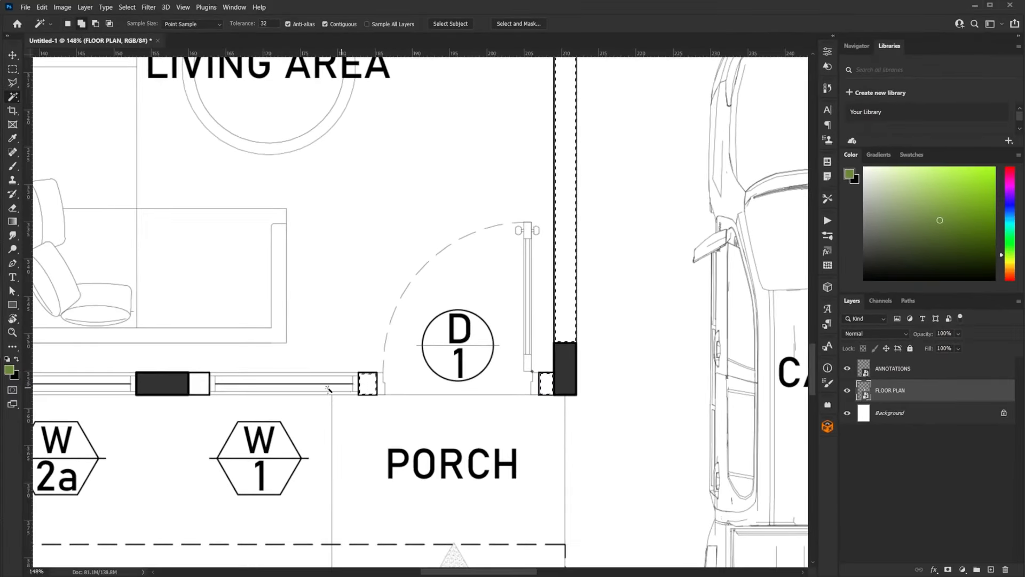
Add the wall segments around the living area, T&B and the lower bedroom to the Magic Wand selection.
drag(229, 298, 613, 339)
drag(422, 189, 392, 381)
shift+click(358, 336)
drag(425, 126, 399, 473)
shift+click(332, 387)
shift+click(264, 324)
drag(278, 117, 259, 340)
shift+click(248, 341)
shift+click(323, 235)
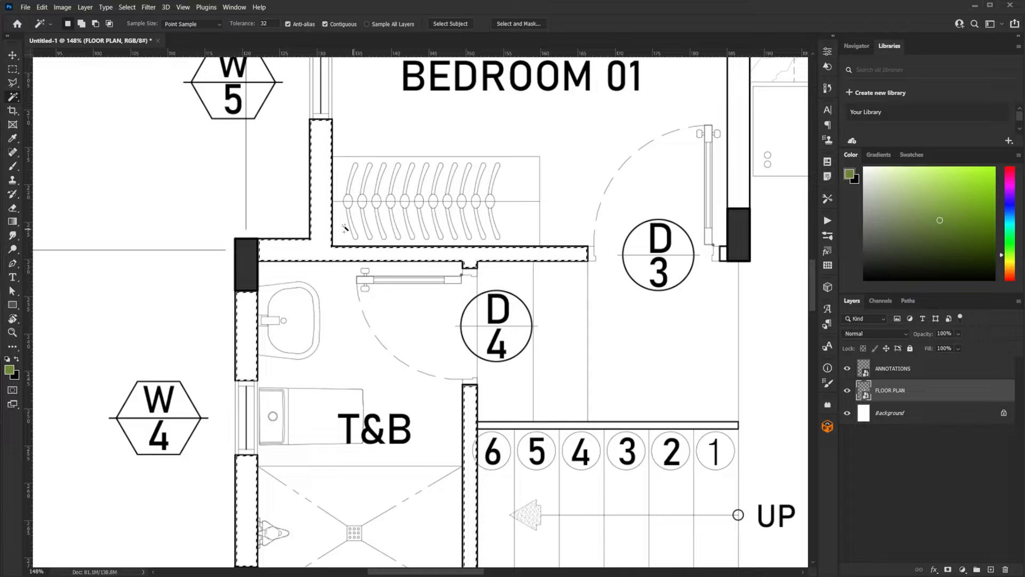
Add the wall between bedroom and kitchen and the bedroom's outer walls around windows W5 and W6 to the selection.
drag(738, 162, 551, 232)
shift+click(552, 231)
scroll(501, 368, down, 9)
drag(502, 368, 460, 467)
scroll(487, 172, up, 1)
shift+click(447, 180)
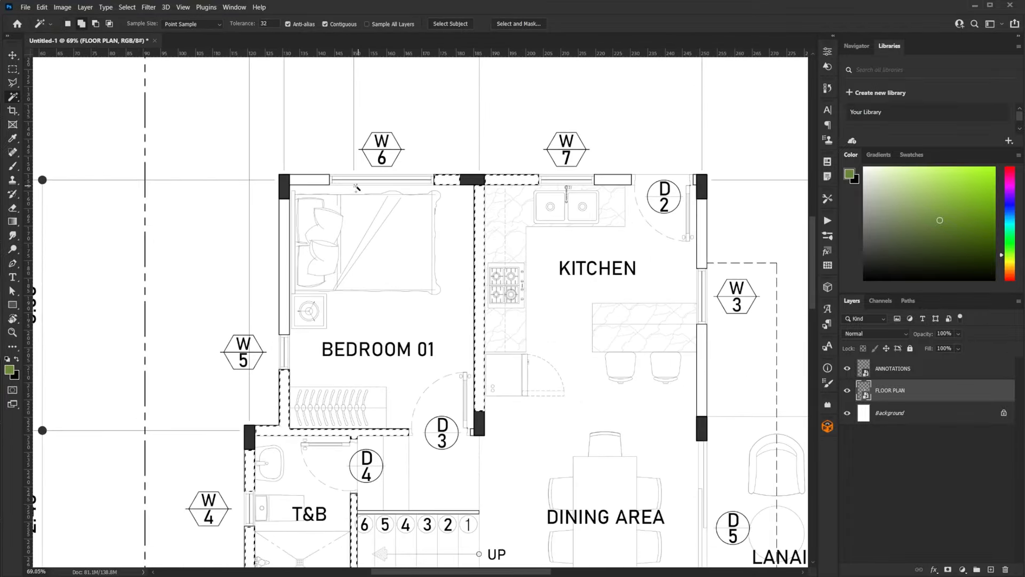
shift+click(312, 180)
shift+click(285, 238)
Add the kitchen, dining area and W9 window wall segments to the selection.
drag(634, 187, 511, 197)
shift+click(498, 189)
shift+click(578, 240)
drag(567, 370, 554, 217)
shift+click(565, 221)
drag(545, 486, 570, 308)
shift+click(590, 322)
shift+click(470, 345)
shift+click(724, 427)
Extend the wall selection to the carport's outer wall and the short wall by the entrance steps.
scroll(639, 424, down, 4)
drag(639, 424, 565, 250)
drag(511, 364, 600, 283)
scroll(496, 247, up, 3)
drag(496, 246, 492, 203)
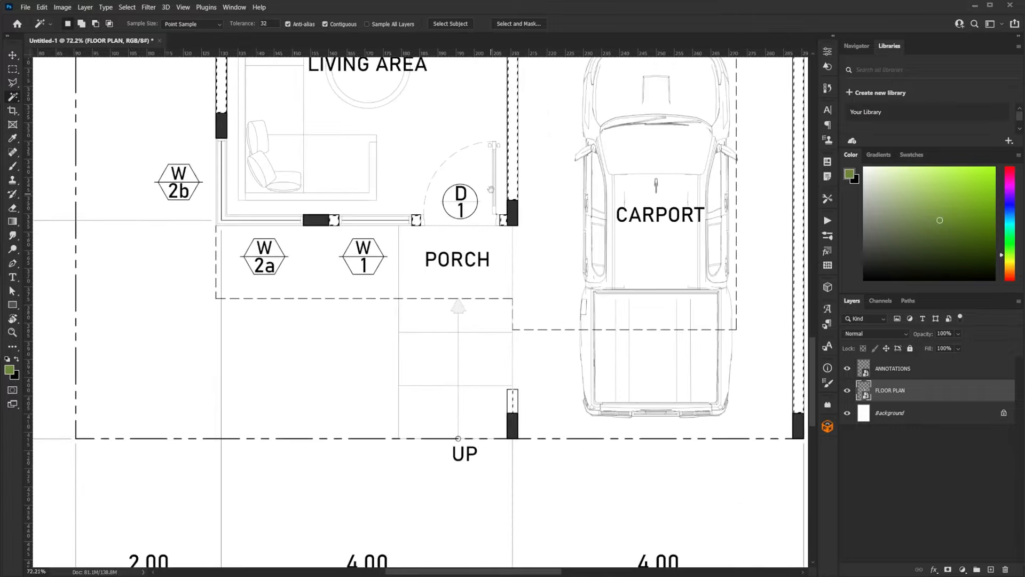
Expand the completed wall selection by 3 pixels.
scroll(515, 402, up, 3)
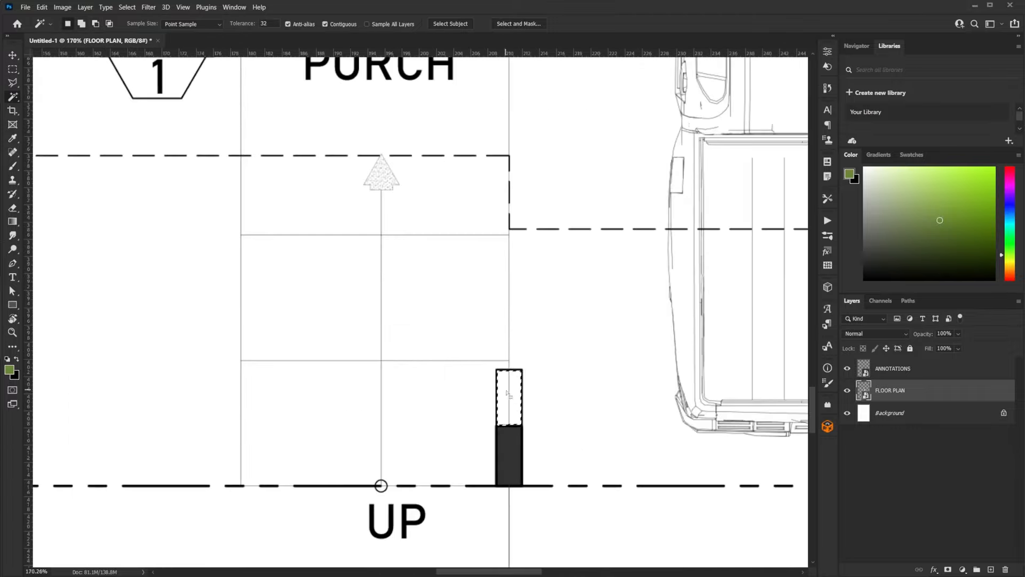
scroll(527, 411, down, 4)
scroll(518, 272, up, 5)
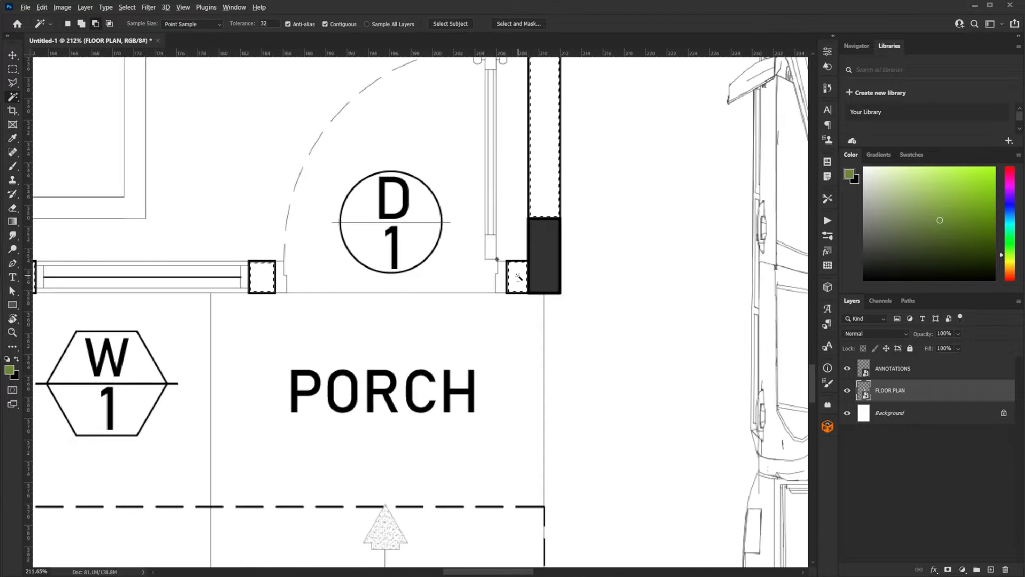
scroll(518, 276, down, 6)
scroll(524, 269, up, 2)
scroll(525, 269, up, 5)
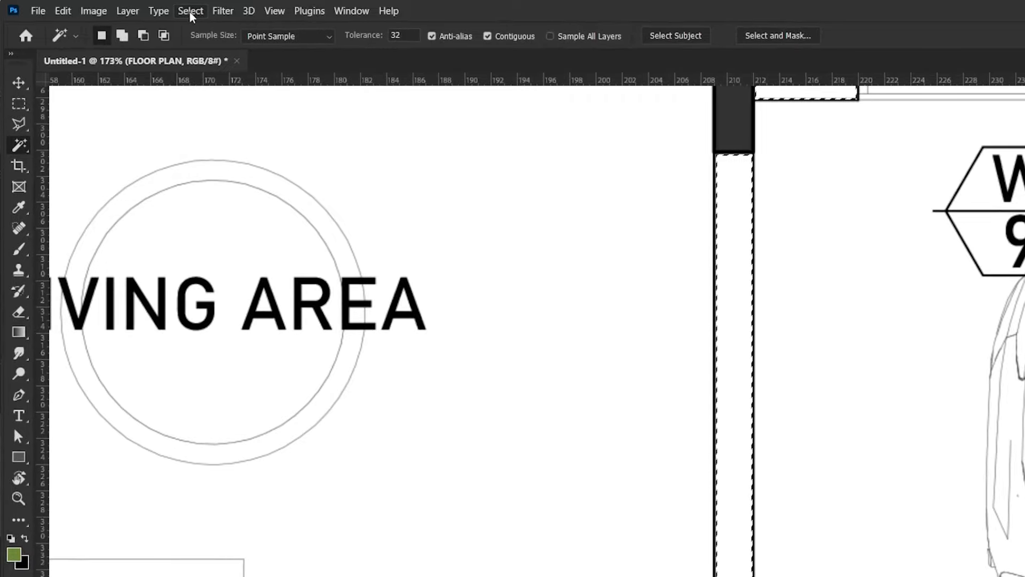
click(127, 7)
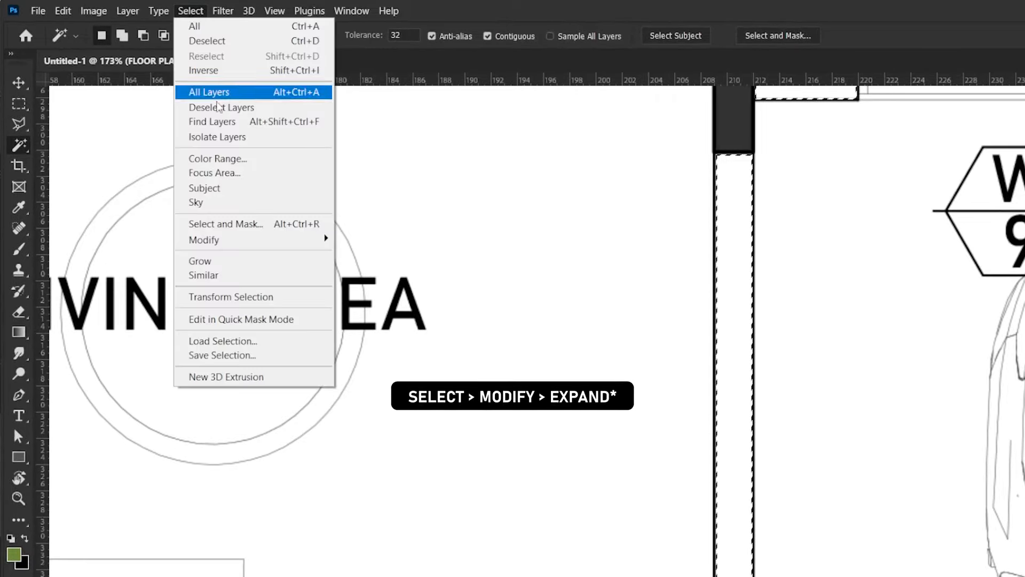
mouse_move(222, 241)
click(374, 267)
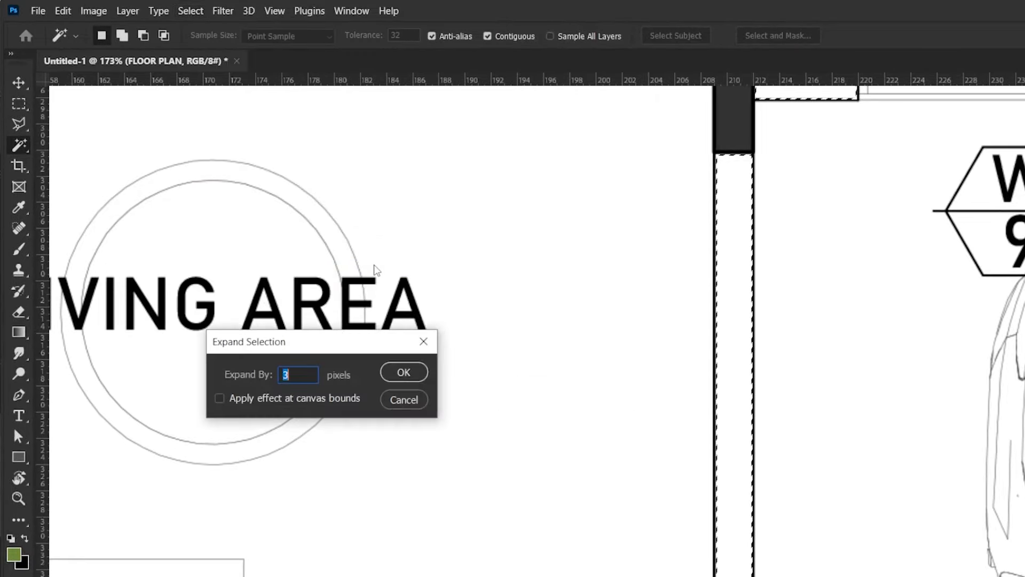
drag(342, 340, 932, 398)
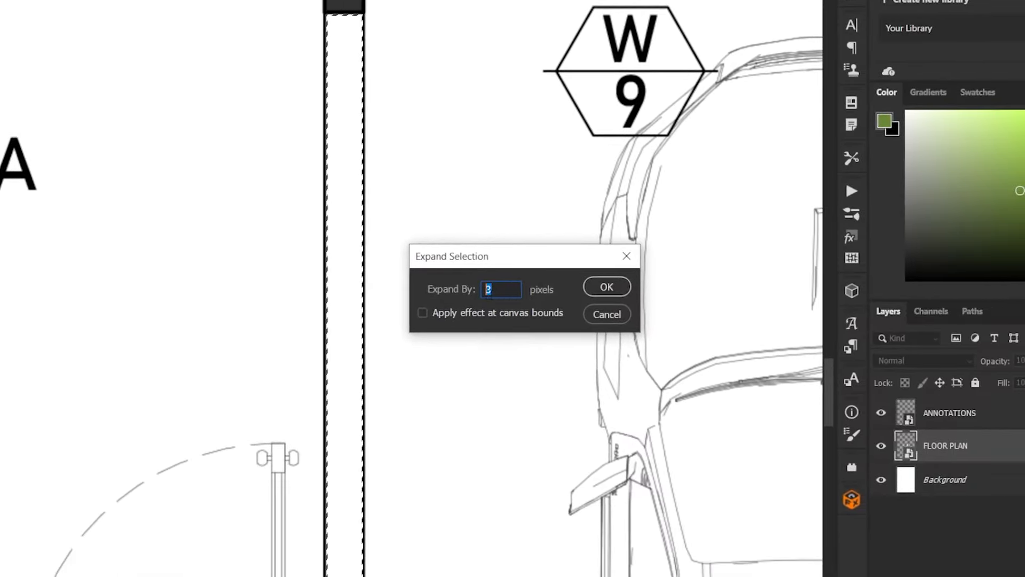
click(605, 288)
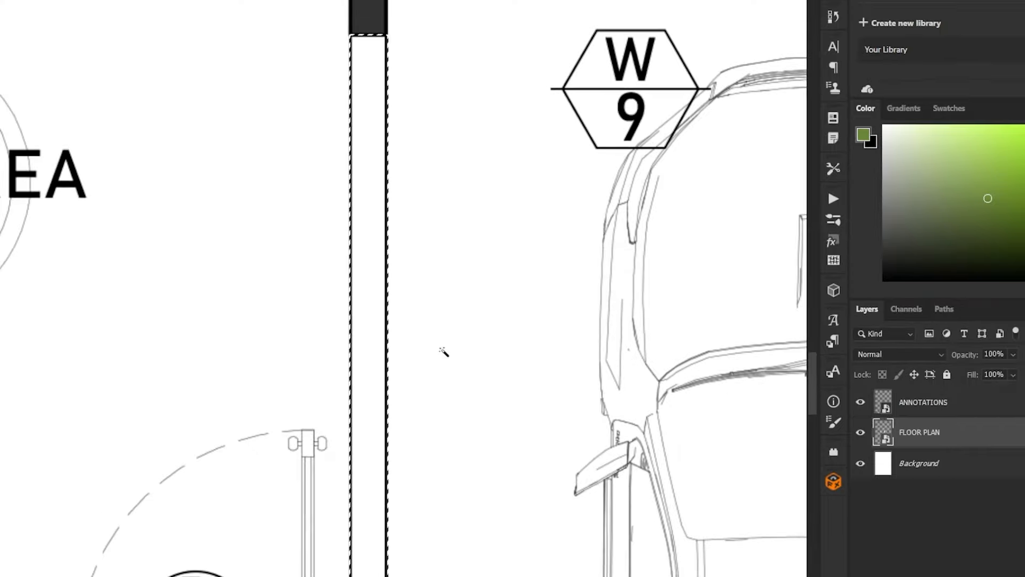
Review the available actions in the JHN plain, hatched and cross-hatched wall style sets.
key(ctrl+0)
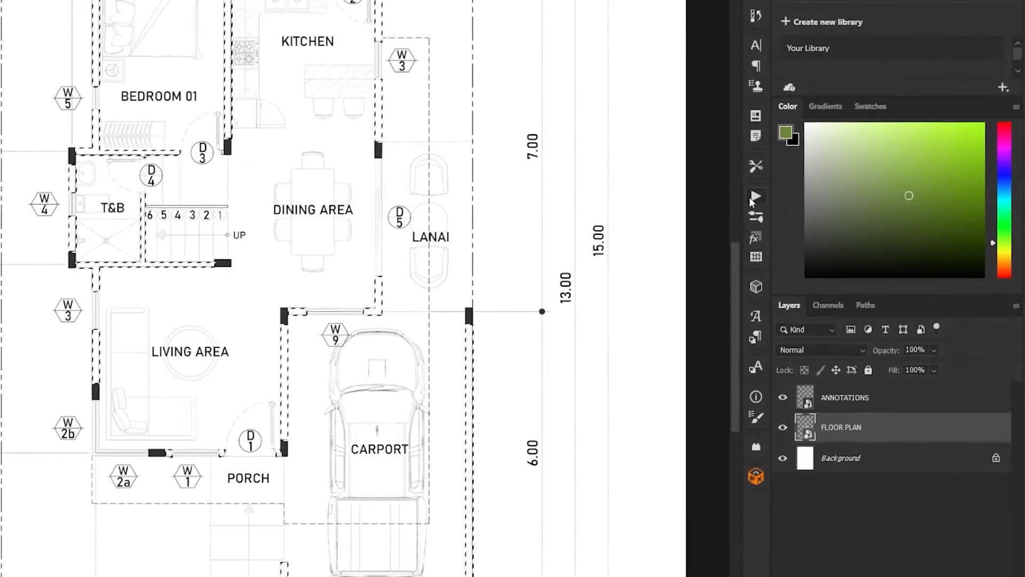
click(754, 198)
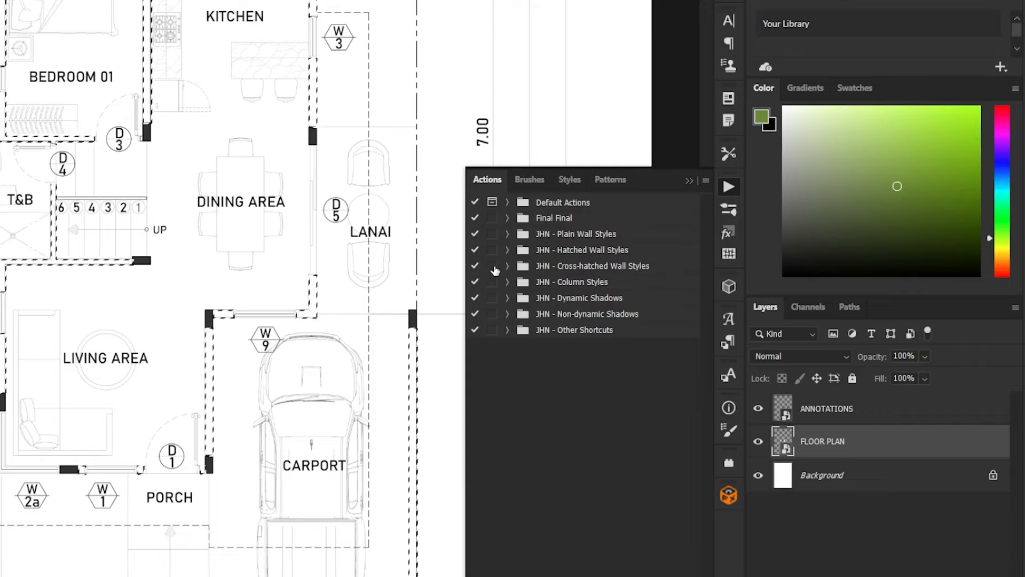
click(508, 234)
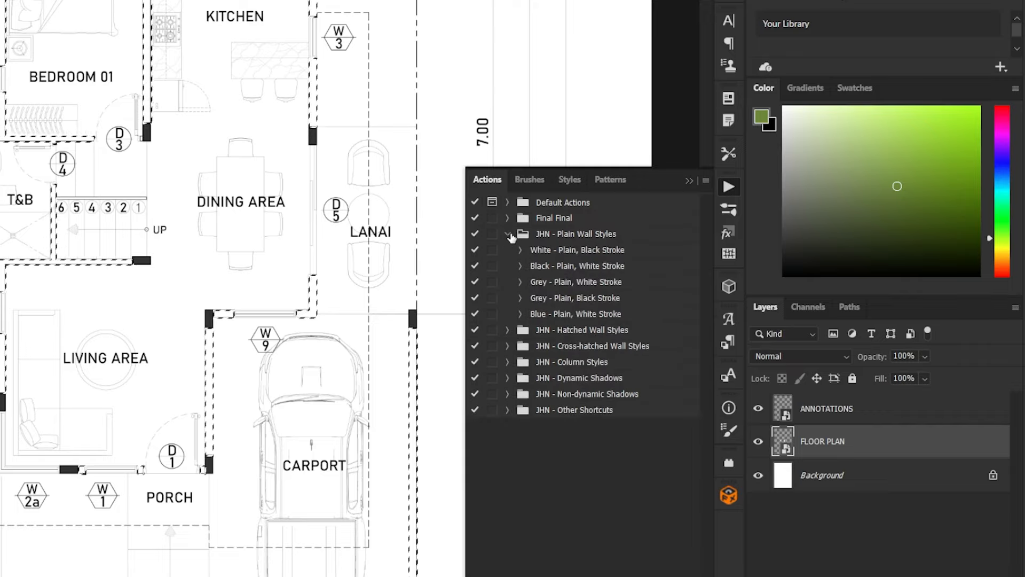
click(507, 234)
click(507, 249)
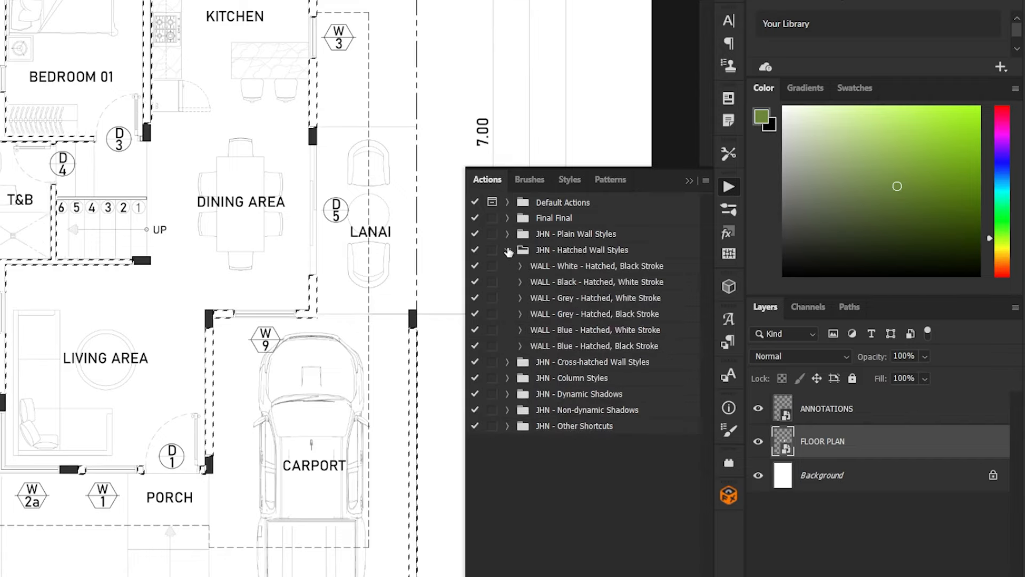
click(508, 250)
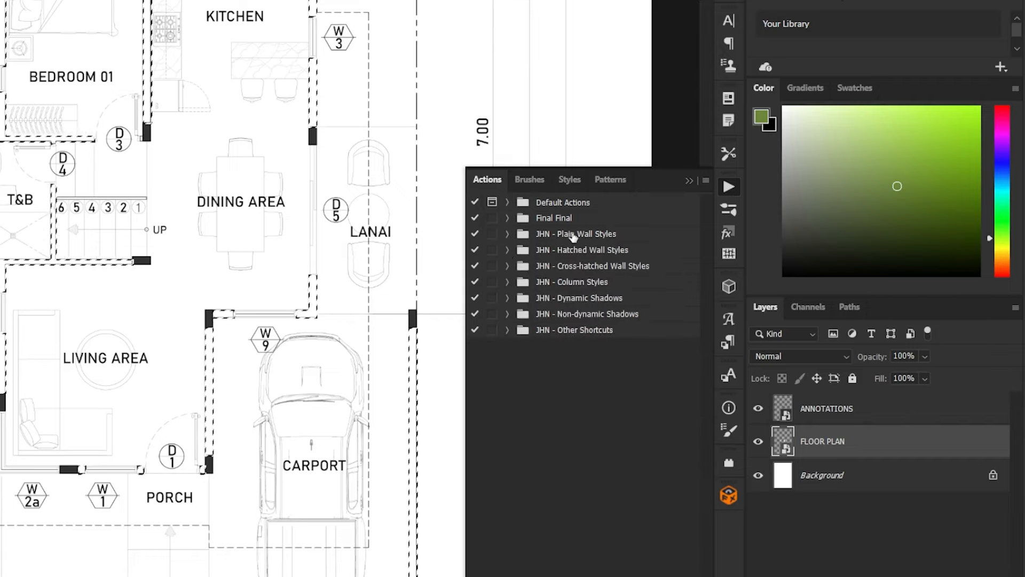
click(507, 266)
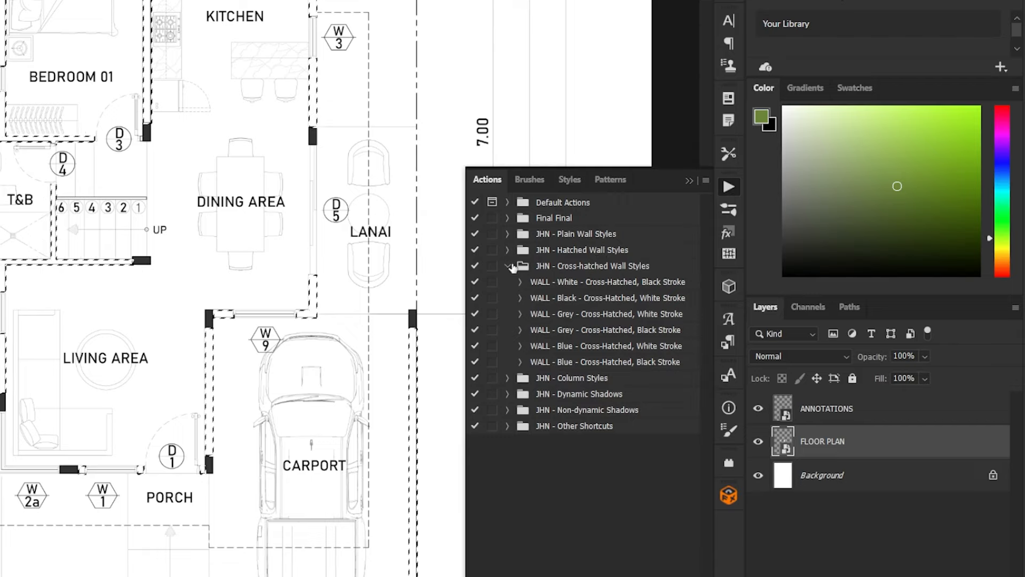
click(508, 266)
Run the "WALL - Grey - Hatched, Black Stroke" action on the selected walls.
click(508, 249)
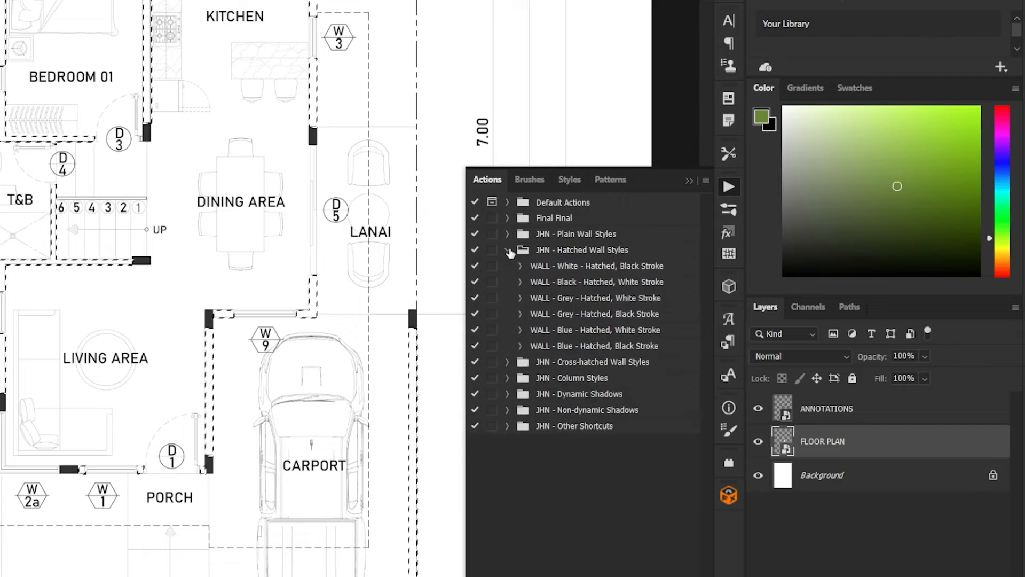
click(601, 317)
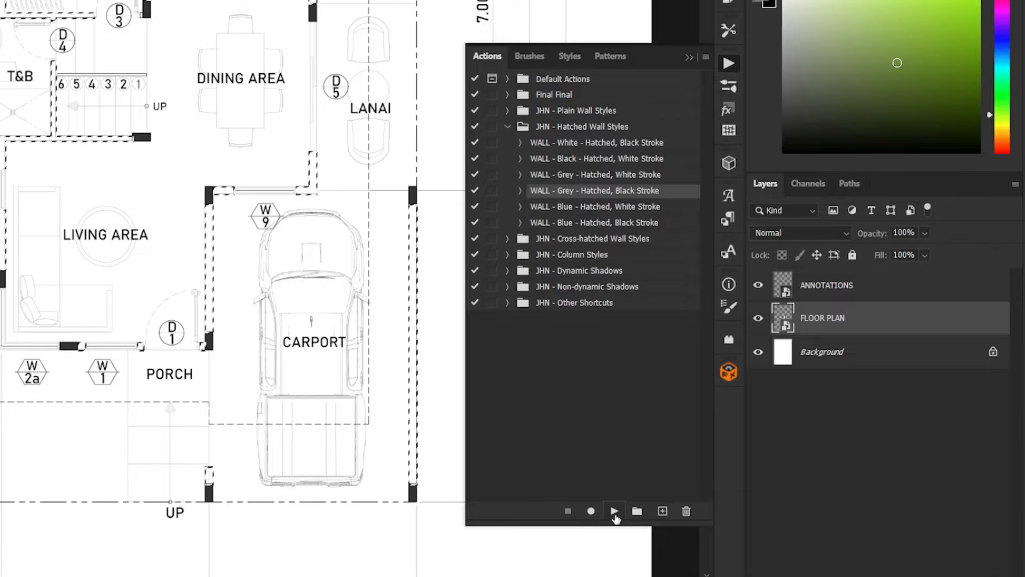
click(615, 511)
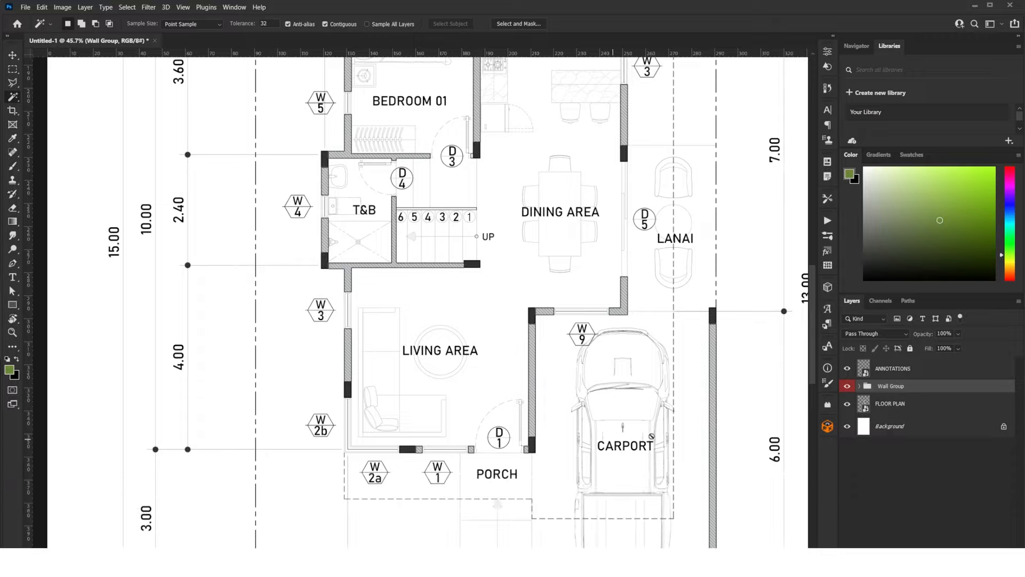
Select all the dark columns of the plan on the FLOOR PLAN layer with the Magic Wand.
scroll(542, 430, up, 3)
scroll(542, 429, up, 15)
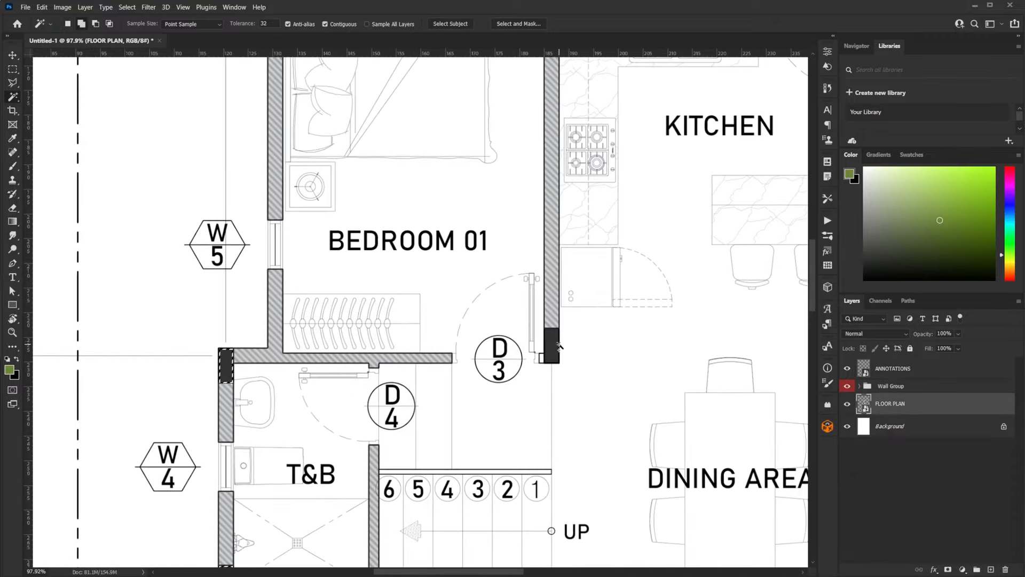
shift+click(217, 338)
drag(747, 373, 436, 241)
shift+click(495, 204)
drag(477, 550, 537, 162)
shift+click(556, 165)
scroll(538, 185, down, 7)
drag(430, 527, 574, 509)
Expand the column selection by 3 pixels.
click(127, 7)
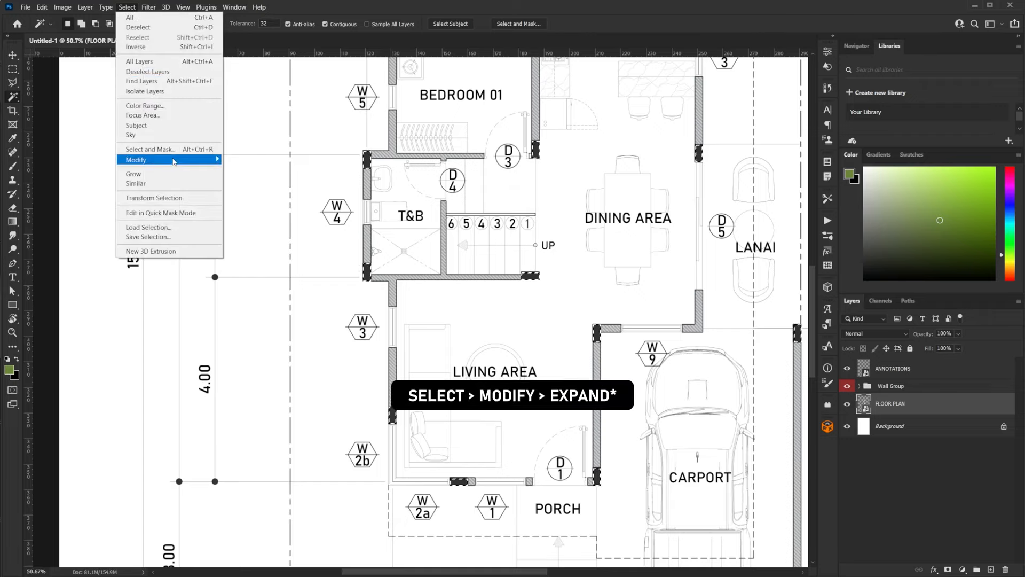
mouse_move(176, 159)
click(243, 179)
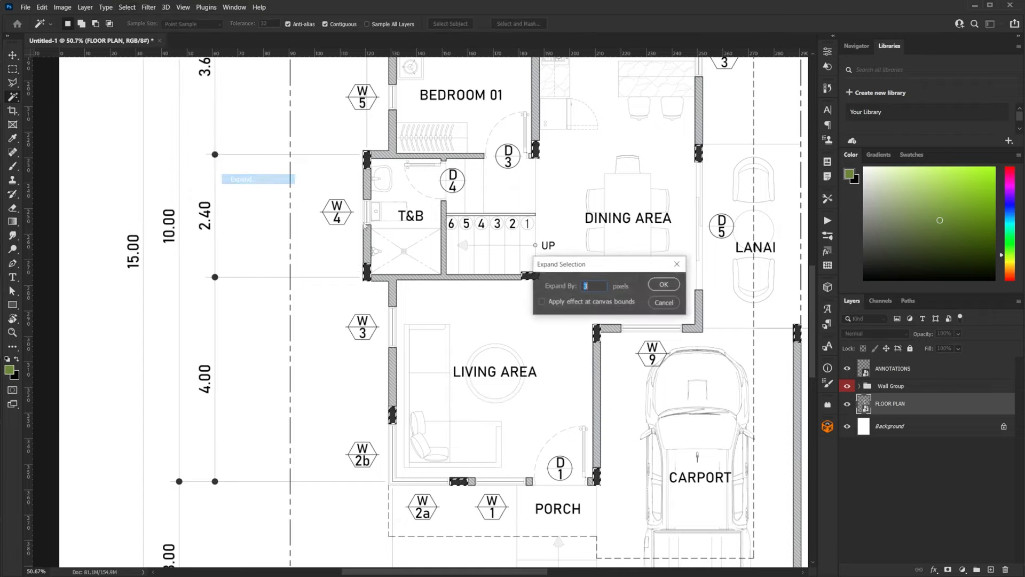
click(664, 284)
scroll(608, 361, up, 10)
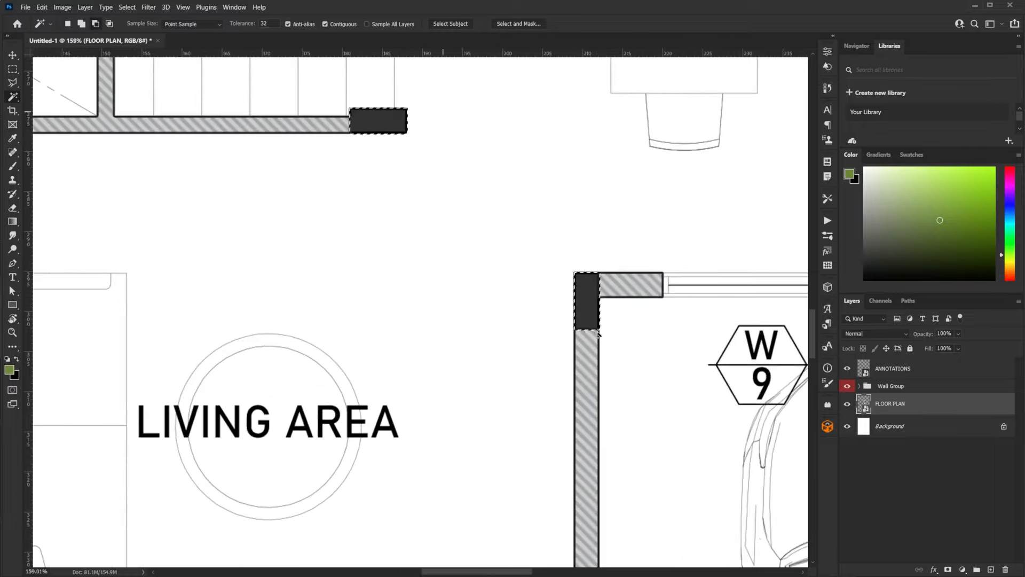
Run the "Black Column, Red Stroke" action from the JHN - Column Styles set on the selected columns.
click(827, 220)
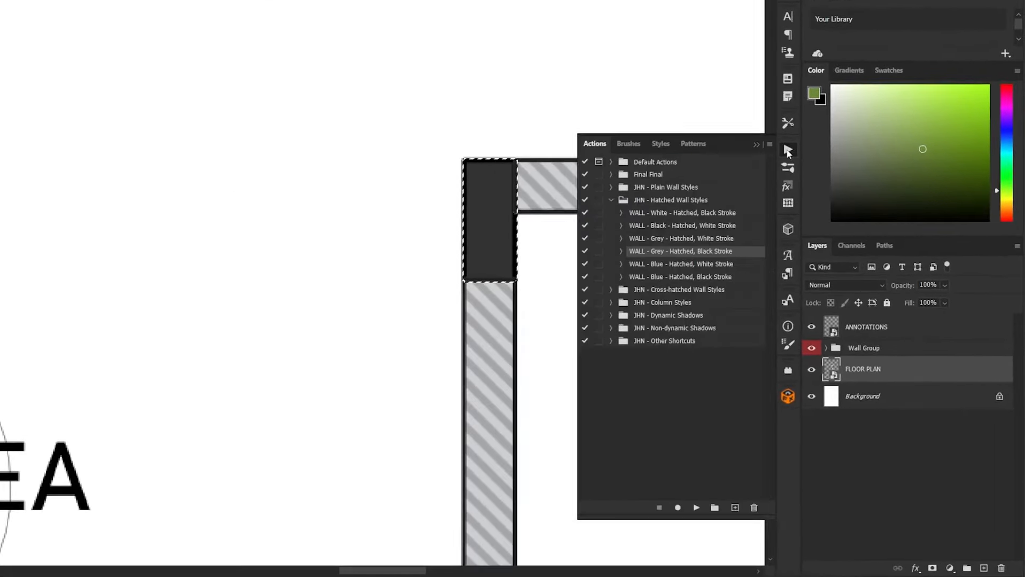
click(622, 203)
click(611, 203)
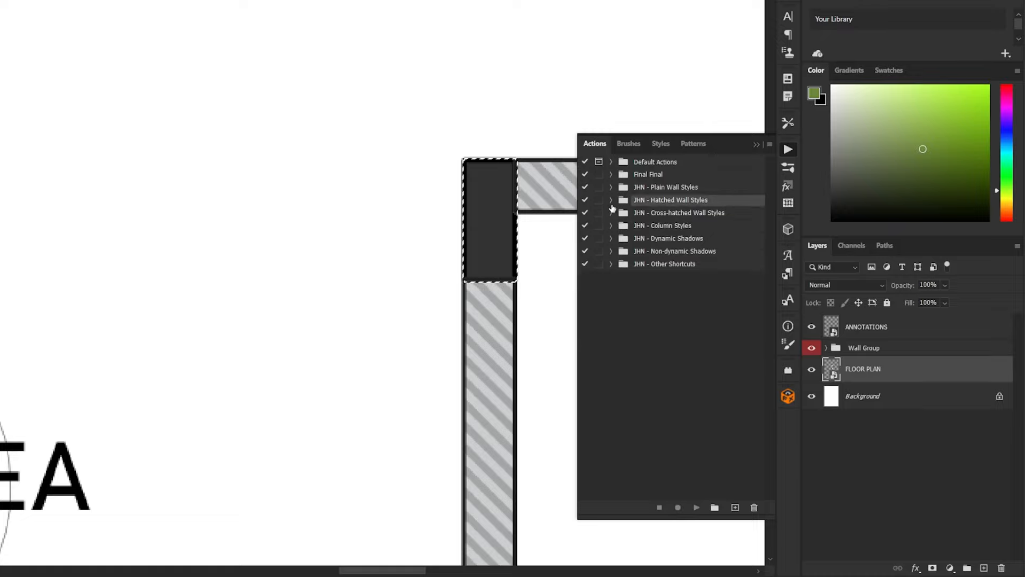
click(611, 226)
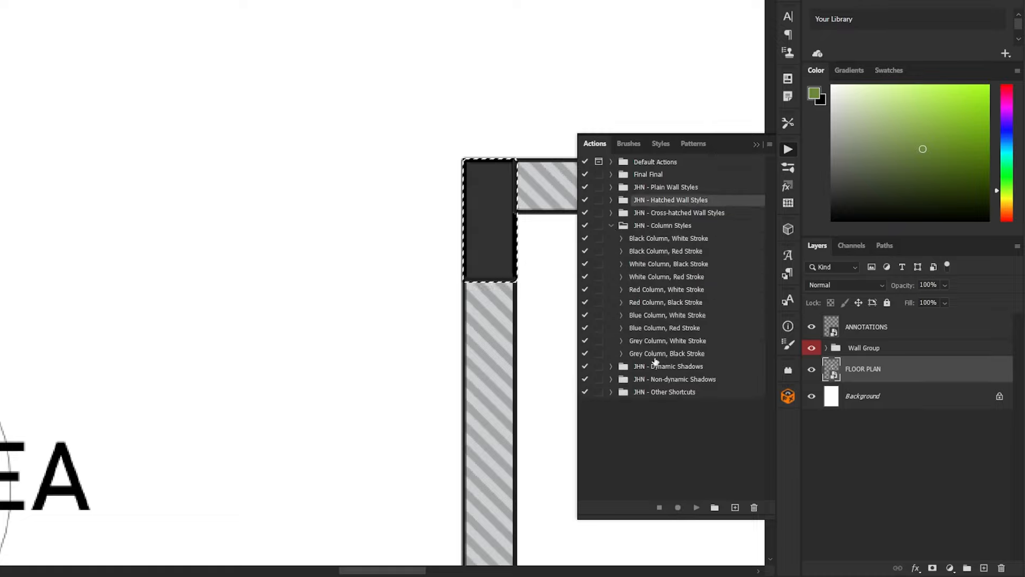
click(657, 252)
click(695, 507)
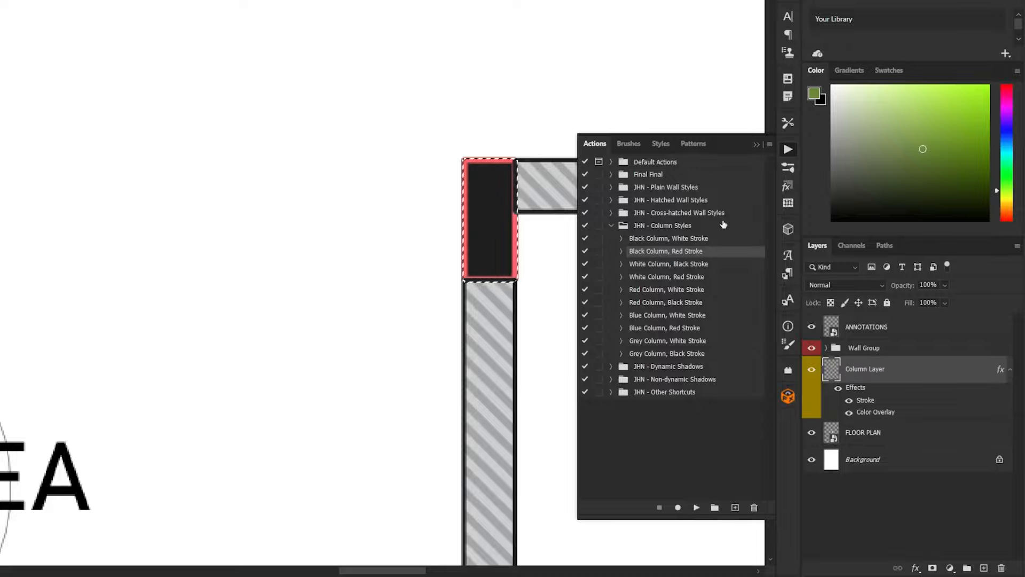
click(755, 144)
Move the Column Layer above the Wall Group in the layer order.
drag(899, 368, 893, 342)
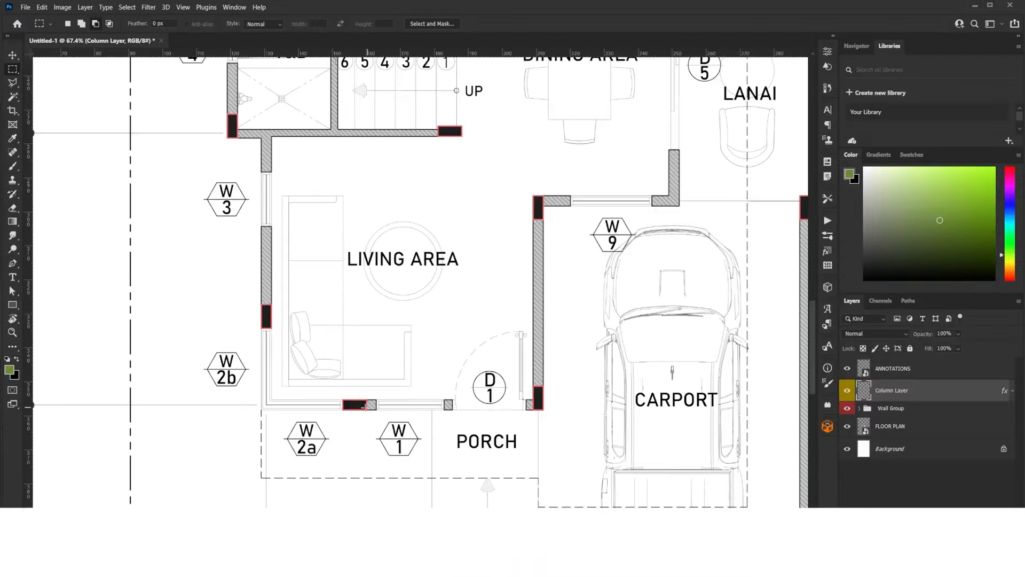
scroll(364, 375, up, 5)
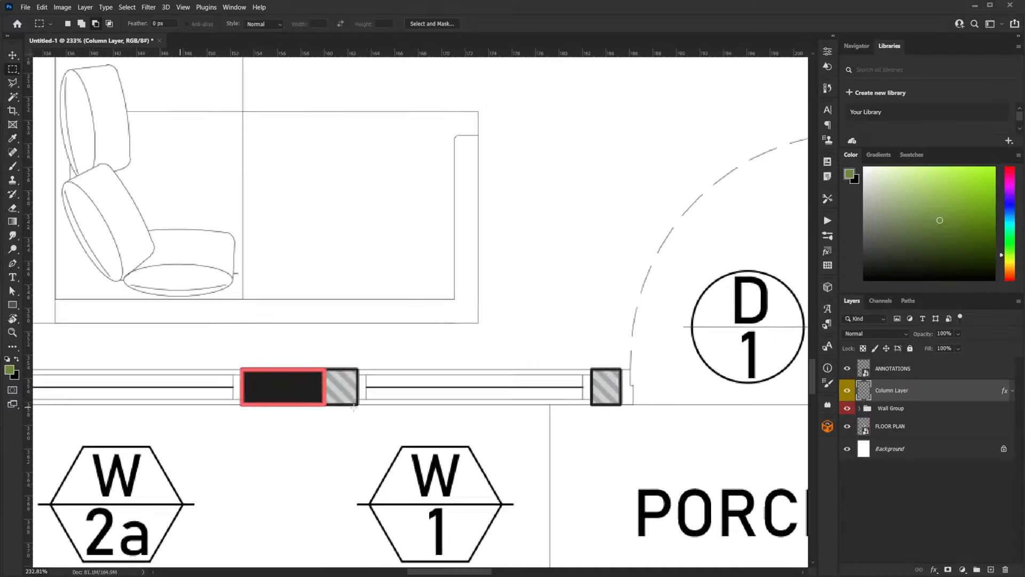
Select the W1, W2a and W2b window openings around the living area corner with the Rectangular Marquee tool.
drag(358, 361, 641, 405)
mouse_move(231, 368)
mouse_down()
mouse_move(518, 400)
mouse_move(165, 435)
mouse_up()
drag(156, 386, 354, 443)
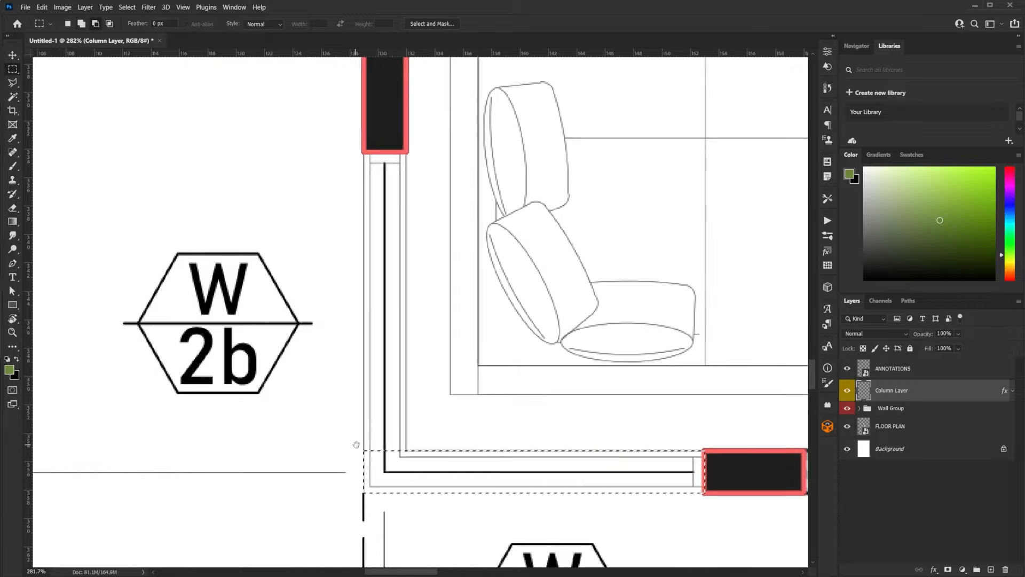
drag(409, 152, 364, 485)
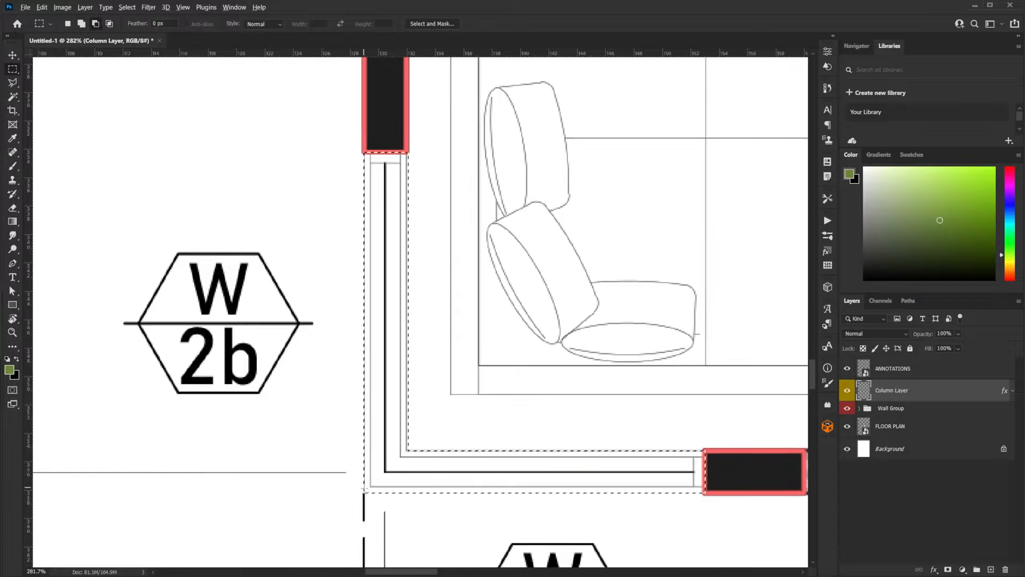
Add the living area's W3 window and the T&B's W4 window openings to the marquee selection.
scroll(377, 501, down, 6)
scroll(377, 194, up, 6)
scroll(371, 222, up, 1)
drag(411, 182, 349, 483)
scroll(389, 464, down, 6)
scroll(331, 208, up, 8)
drag(430, 211, 345, 410)
Add Bedroom 01's W5 and W6 window openings to the marquee selection.
scroll(330, 426, down, 9)
scroll(377, 237, up, 7)
drag(369, 223, 317, 362)
scroll(320, 368, down, 7)
scroll(489, 171, up, 7)
drag(618, 201, 63, 202)
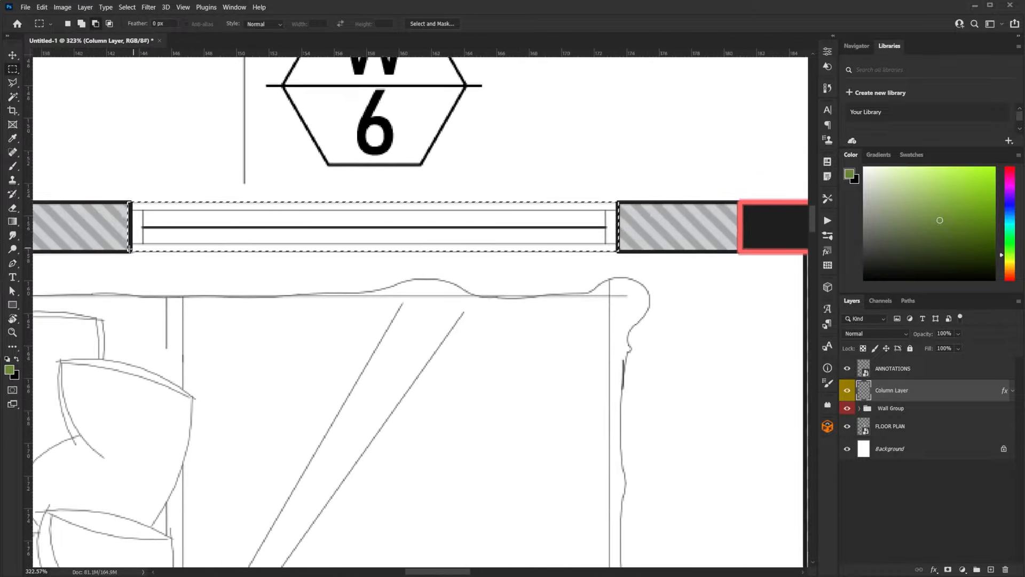
Add the kitchen's W7 and W3 window openings to the marquee selection.
scroll(128, 248, down, 6)
scroll(422, 230, up, 6)
drag(651, 296, 653, 298)
scroll(395, 230, down, 3)
scroll(392, 235, up, 2)
scroll(630, 279, down, 3)
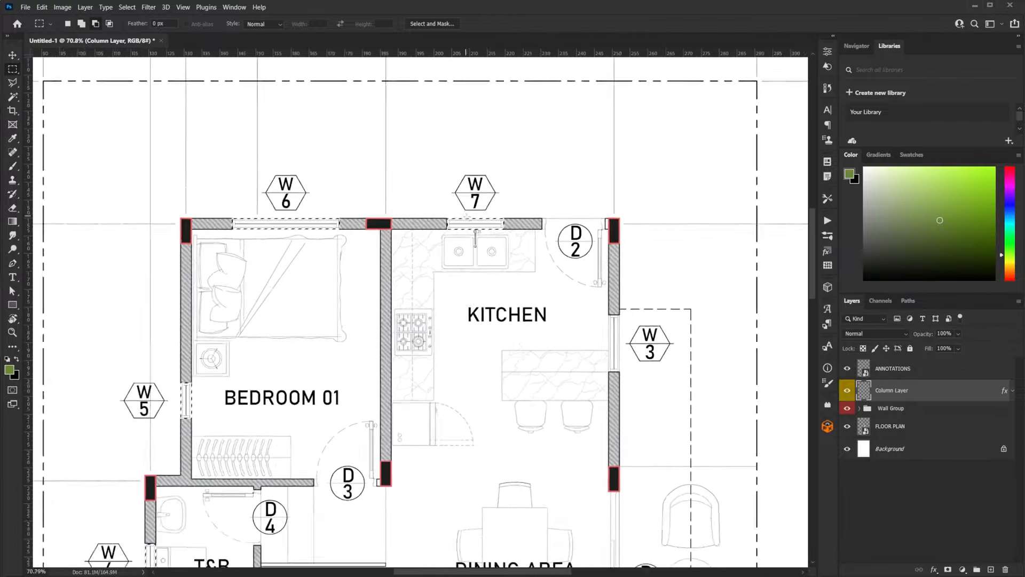
scroll(599, 247, up, 3)
drag(571, 426, 571, 425)
Add the D5 sliding door opening by the lanai and the W9 window opening above the carport to the selection.
scroll(572, 425, down, 4)
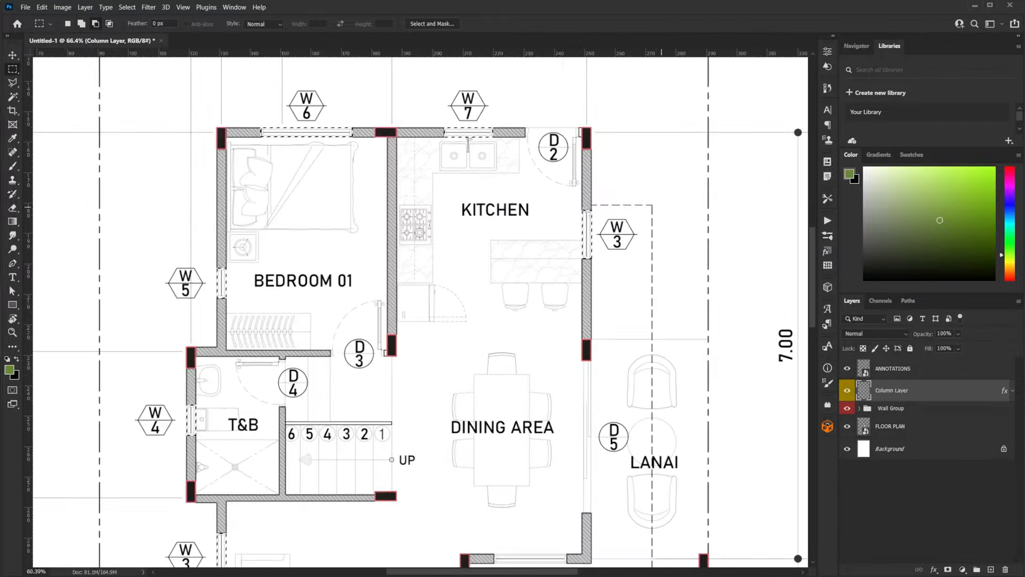
scroll(575, 402, up, 3)
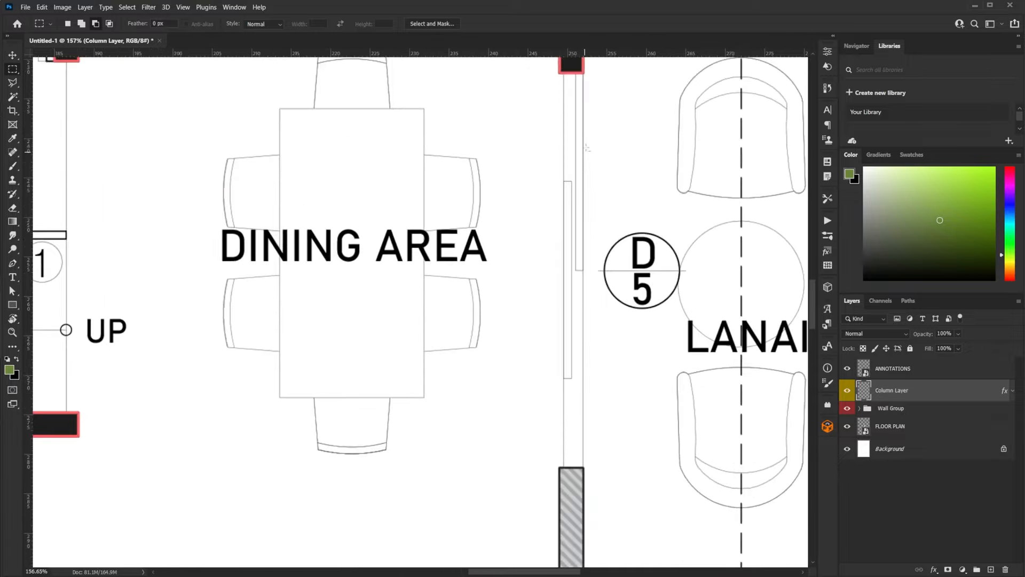
drag(585, 78, 565, 467)
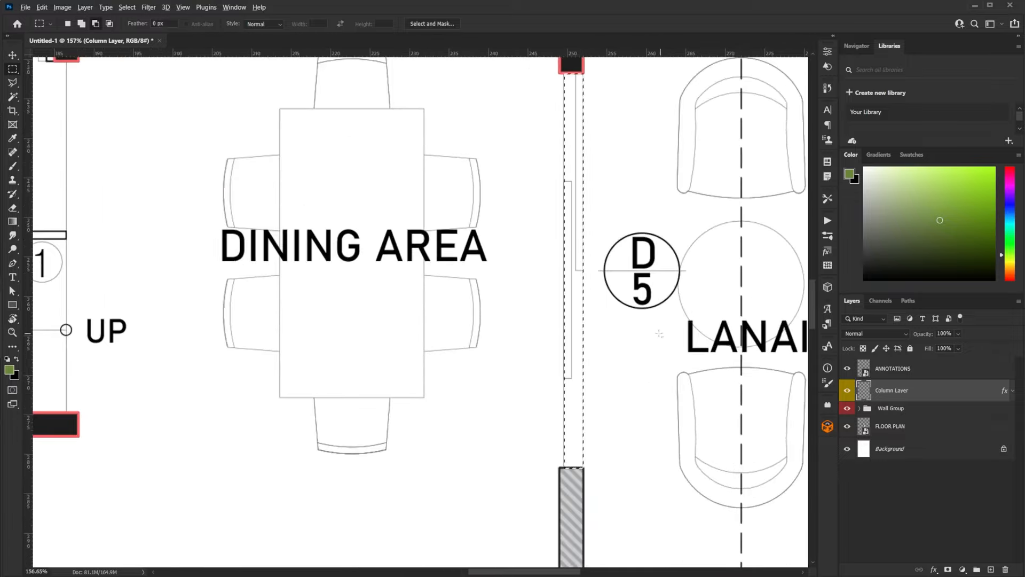
scroll(572, 426, up, 4)
scroll(572, 426, down, 4)
scroll(646, 405, up, 3)
drag(415, 449, 278, 451)
scroll(533, 358, down, 5)
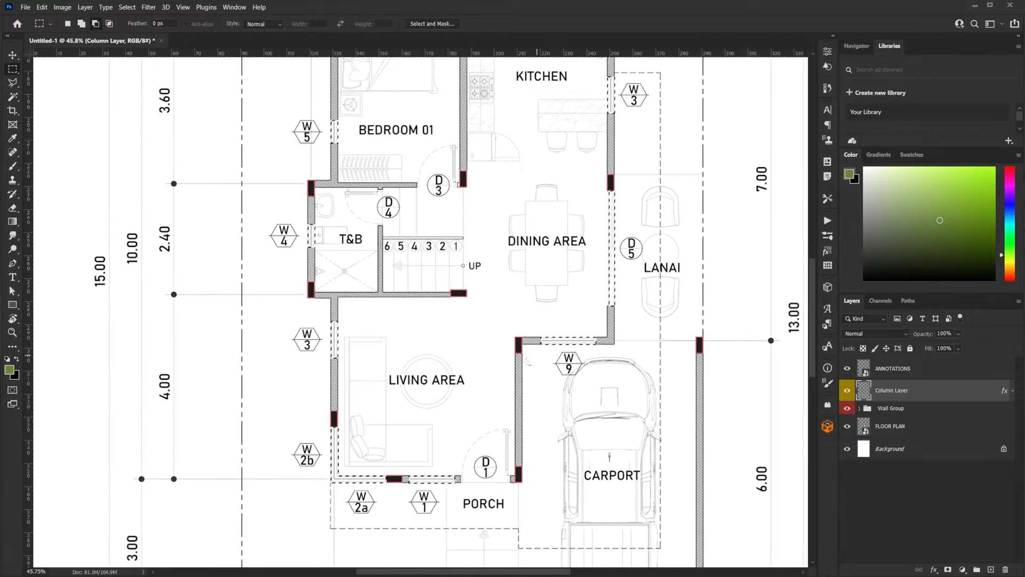
scroll(533, 358, down, 2)
scroll(534, 357, up, 1)
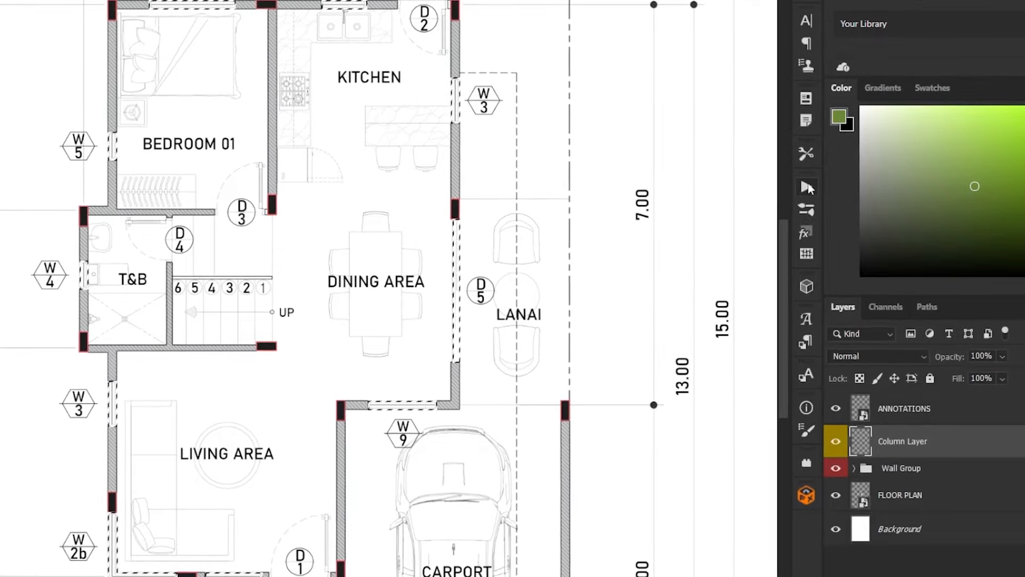
Run the "Window Render Shortcut" action from the JHN - Other Shortcuts set on the selected openings.
click(827, 220)
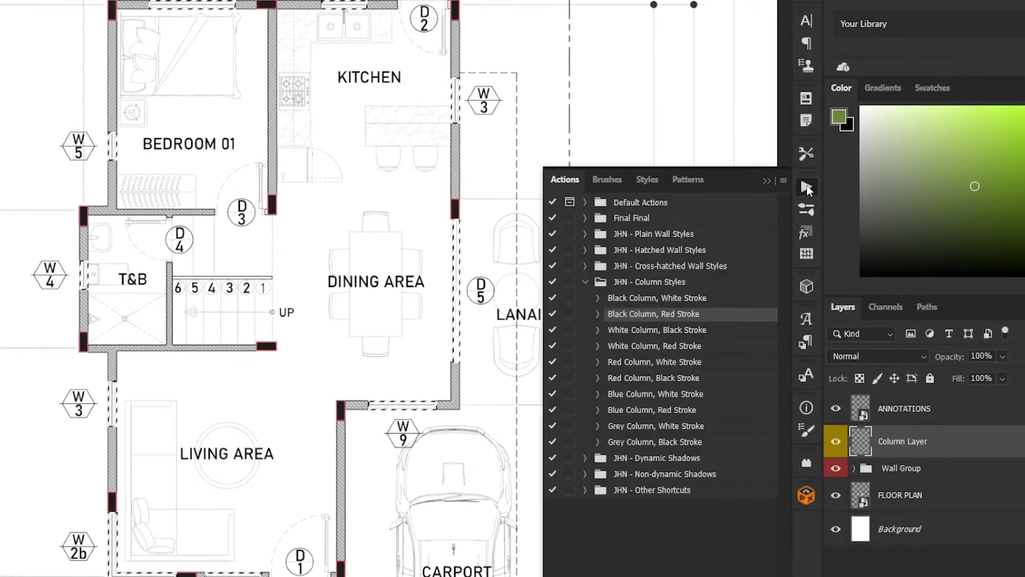
click(586, 281)
click(586, 330)
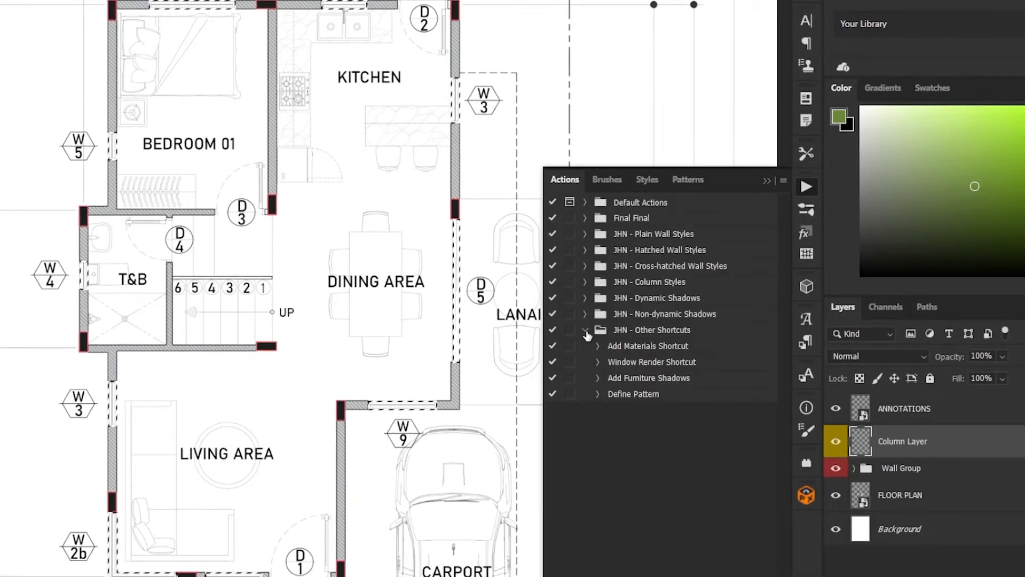
click(614, 362)
click(648, 489)
click(827, 220)
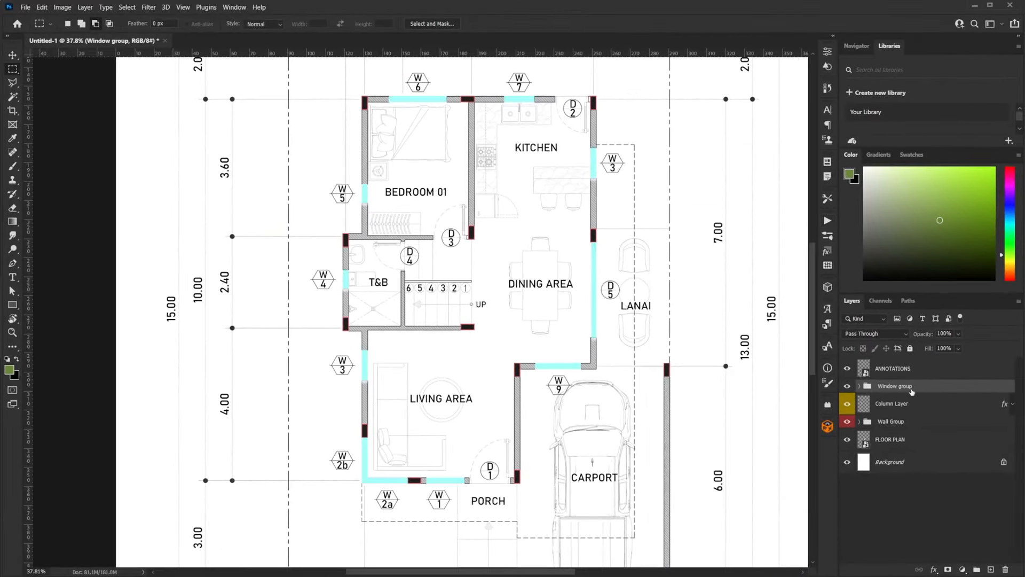
Move the Window group below the FLOOR PLAN layer, then collapse the Window Light effects and the group.
drag(912, 391, 911, 451)
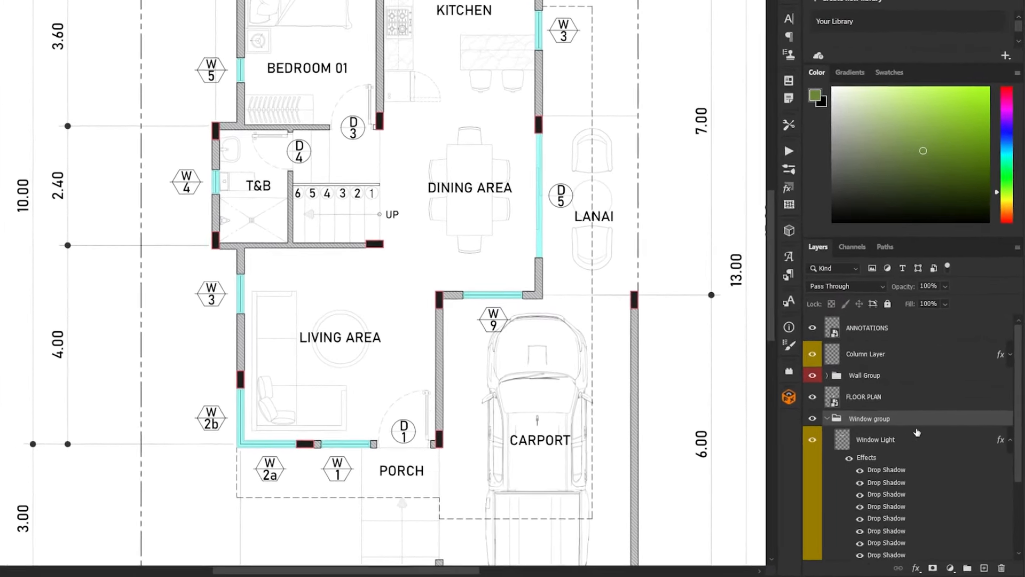
scroll(968, 378, down, 2)
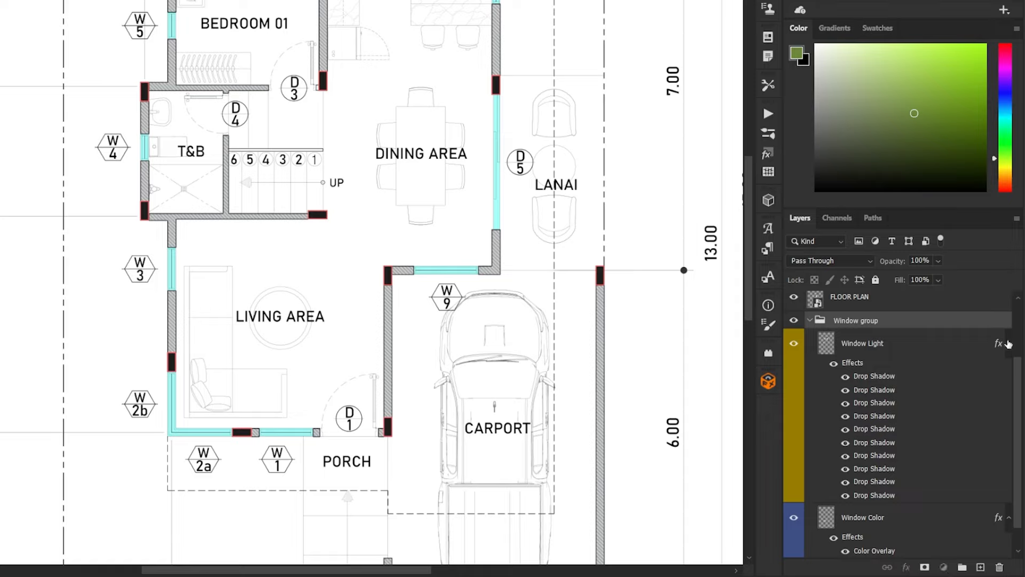
click(1008, 343)
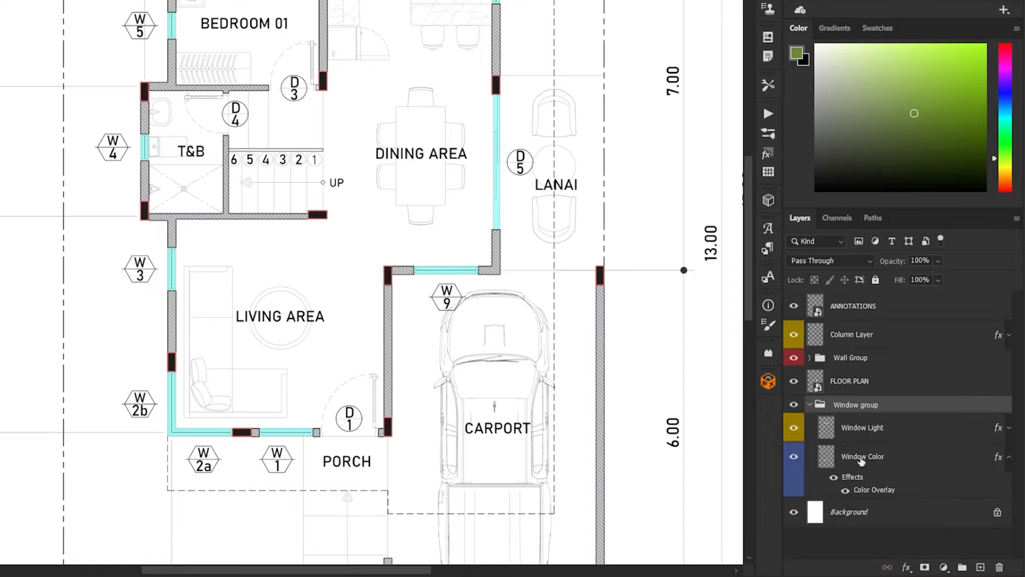
click(860, 460)
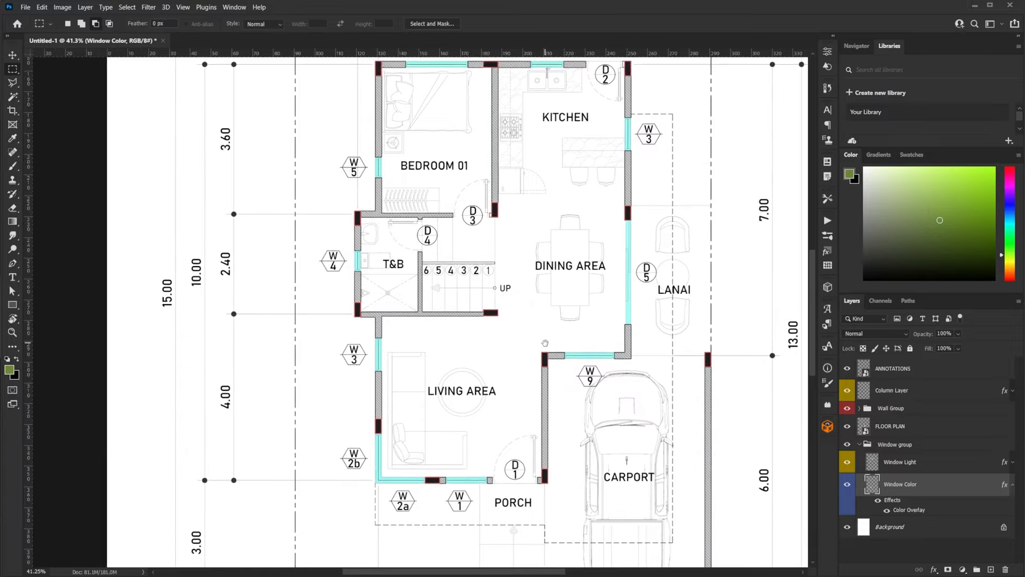
scroll(538, 349, down, 2)
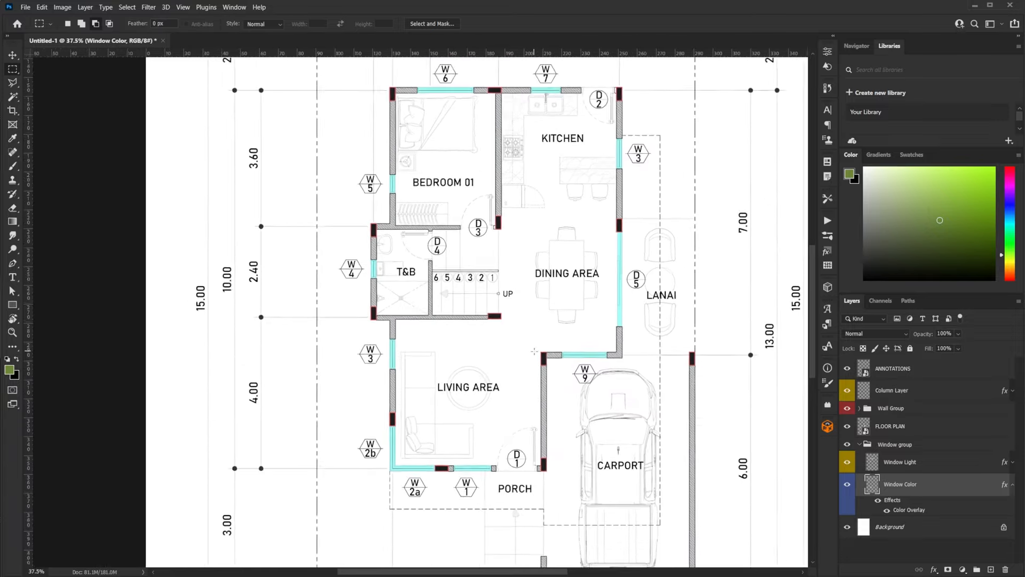
scroll(538, 348, up, 1)
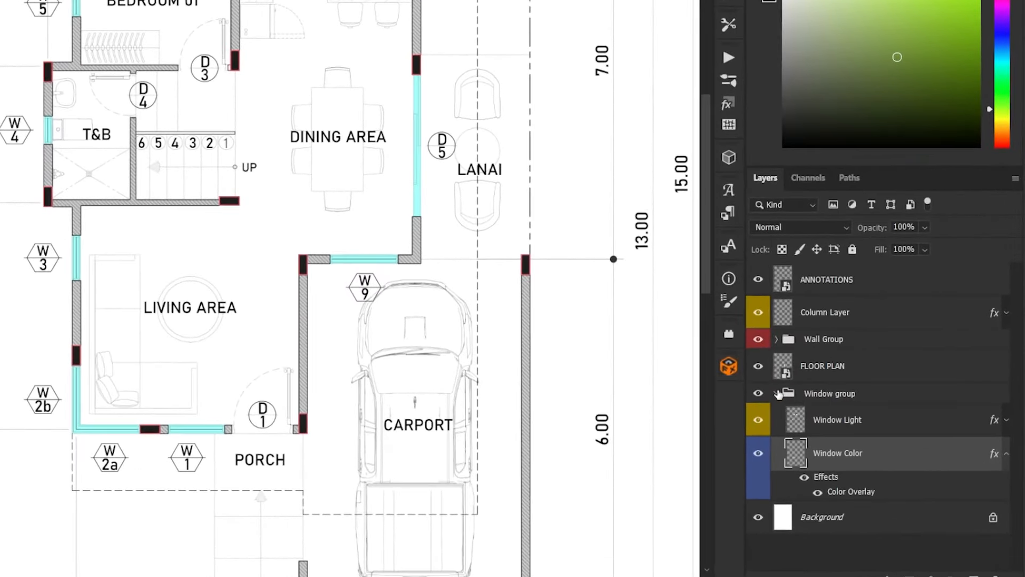
click(777, 393)
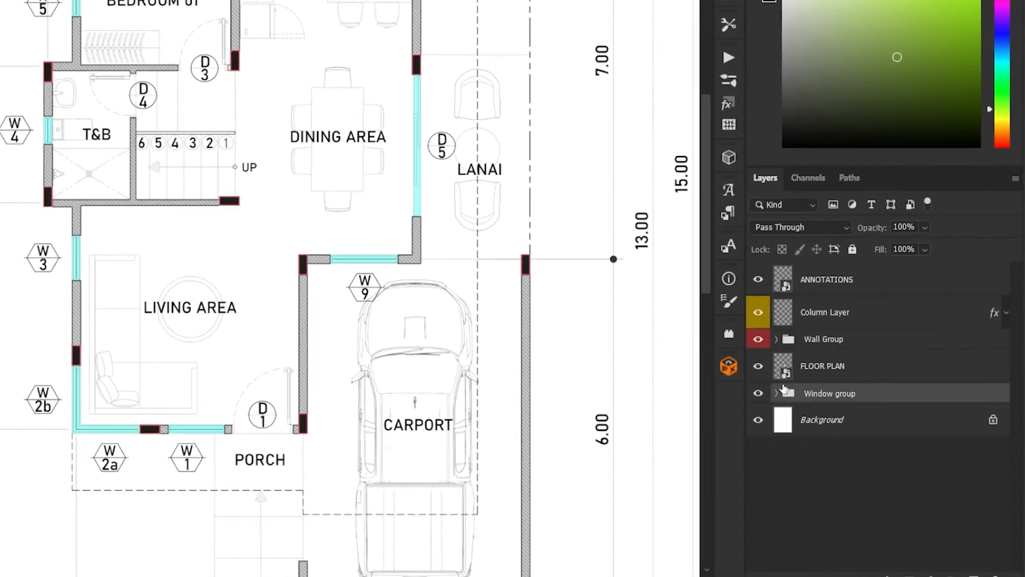
Load the Wall Base Layer's outline as a selection and add the Column Layer's outline to it.
click(777, 339)
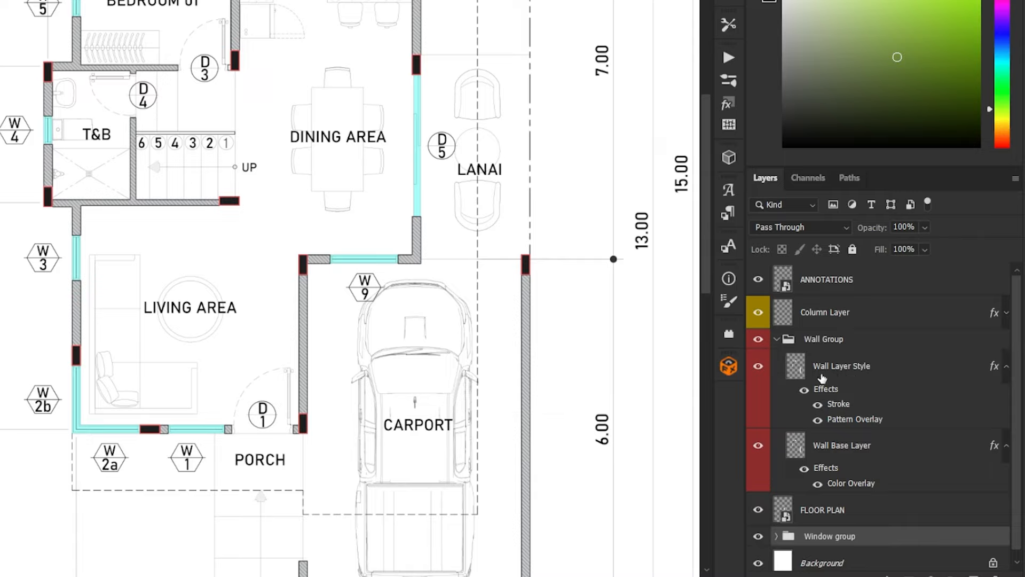
ctrl+click(795, 448)
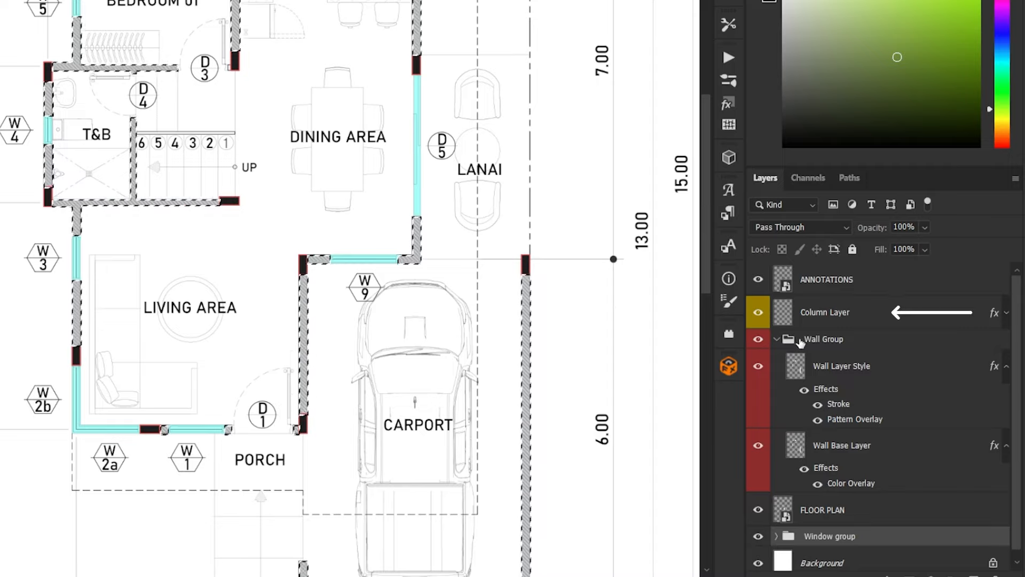
click(820, 317)
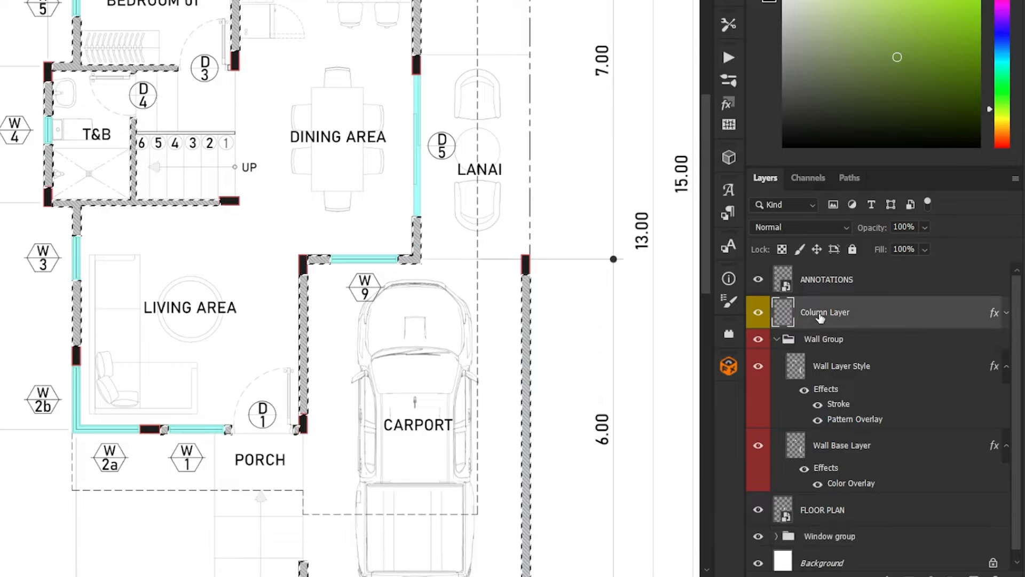
ctrl+shift+click(784, 312)
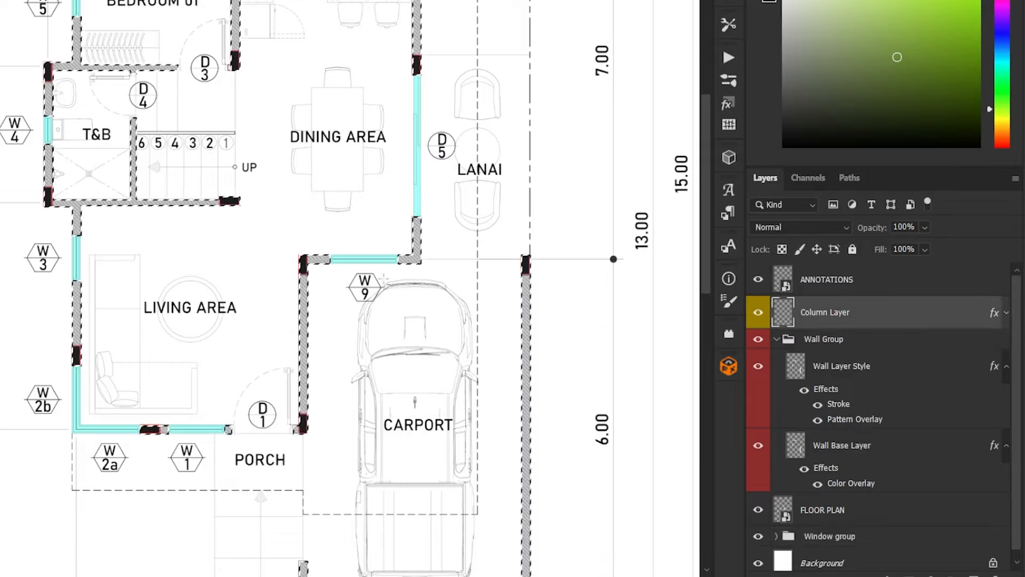
scroll(301, 272, up, 10)
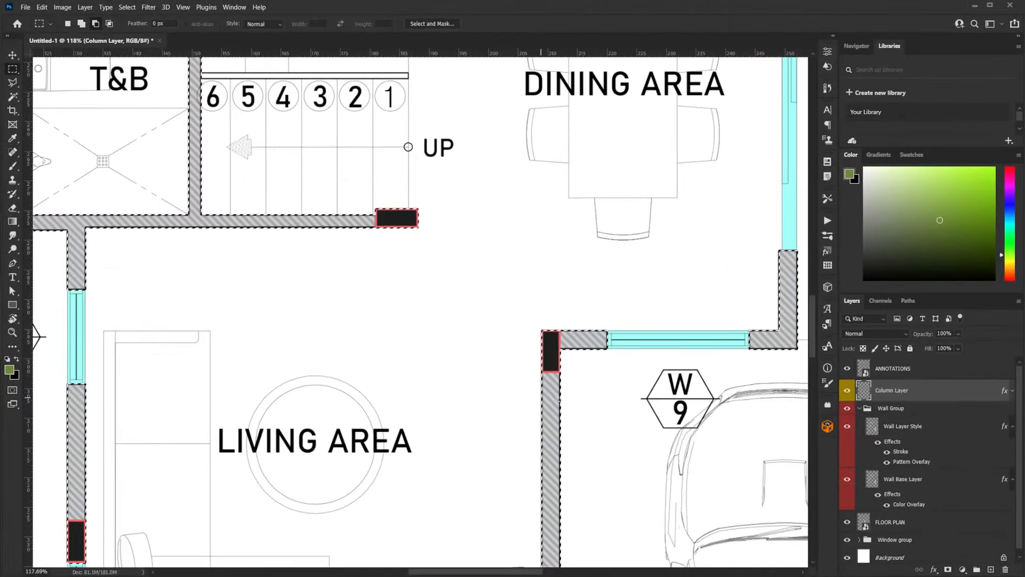
scroll(598, 358, down, 8)
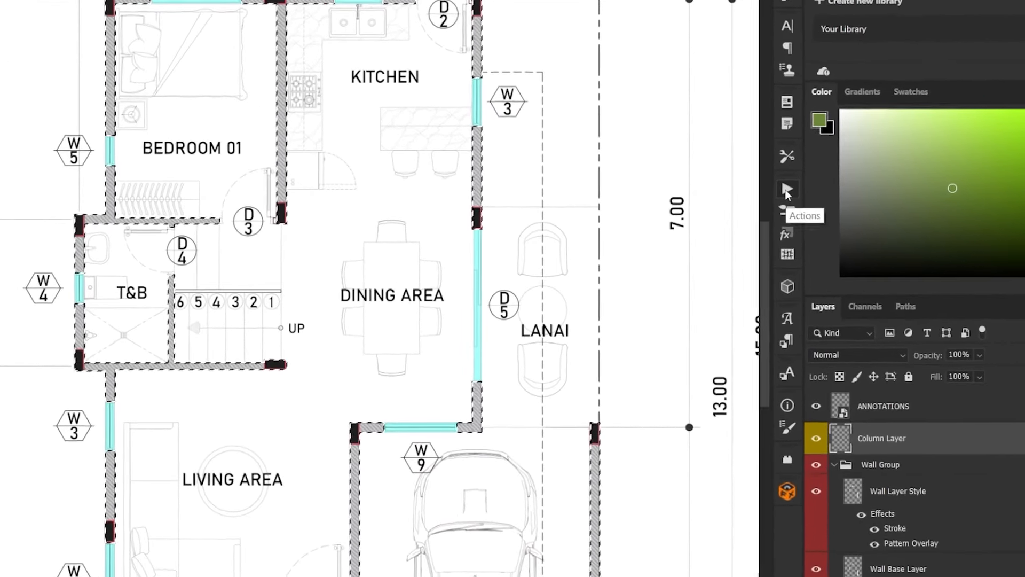
Run the "Dynamic - 80px Shadows" action from the JHN - Dynamic Shadows set on the selected walls and columns, and deselect.
click(827, 220)
click(564, 330)
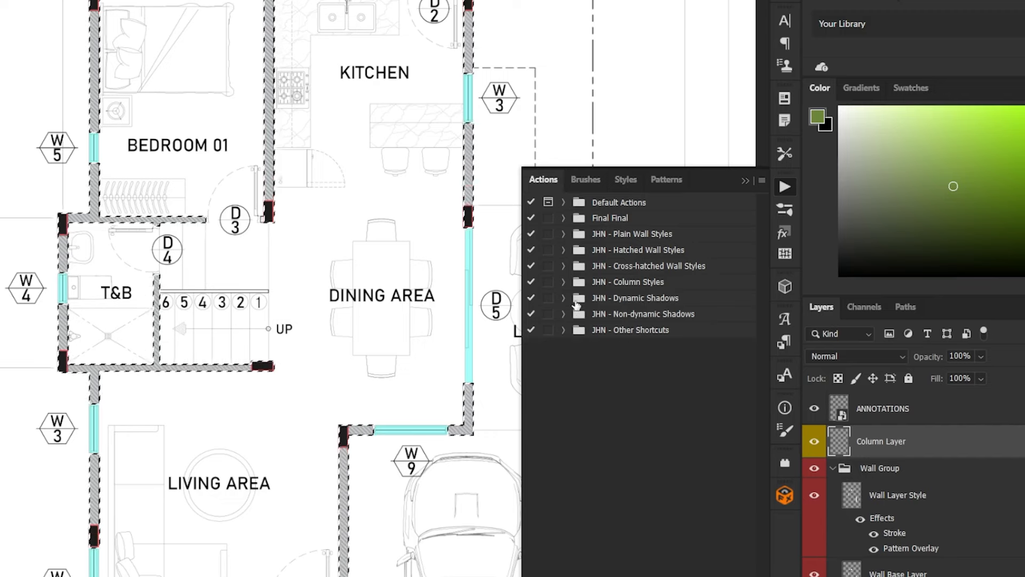
click(564, 297)
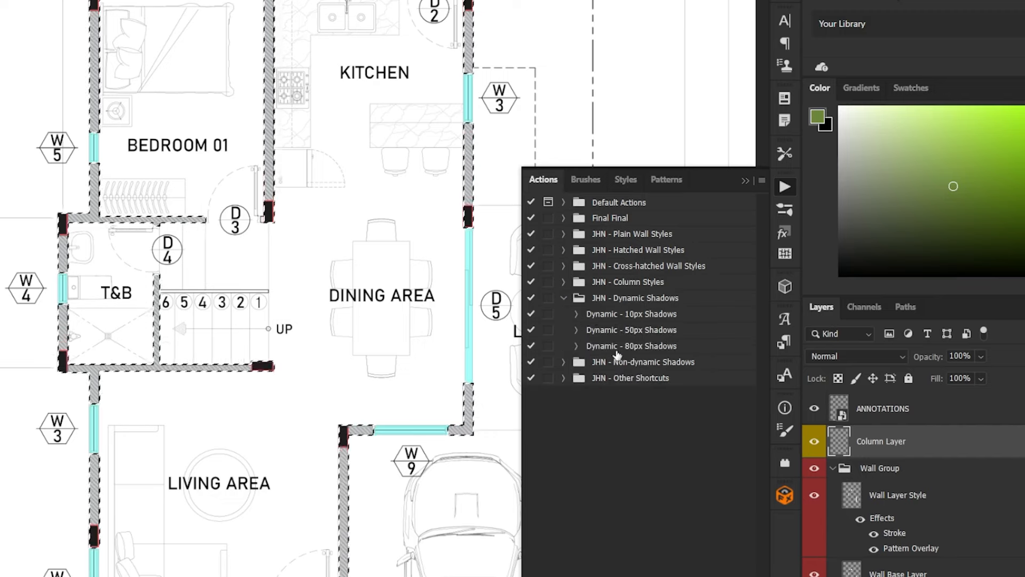
click(656, 349)
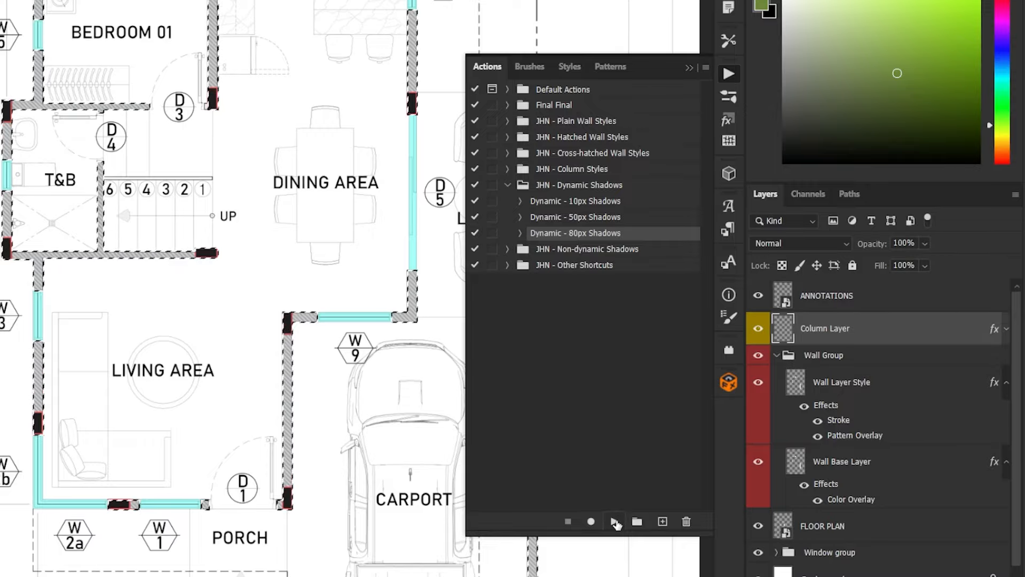
click(614, 521)
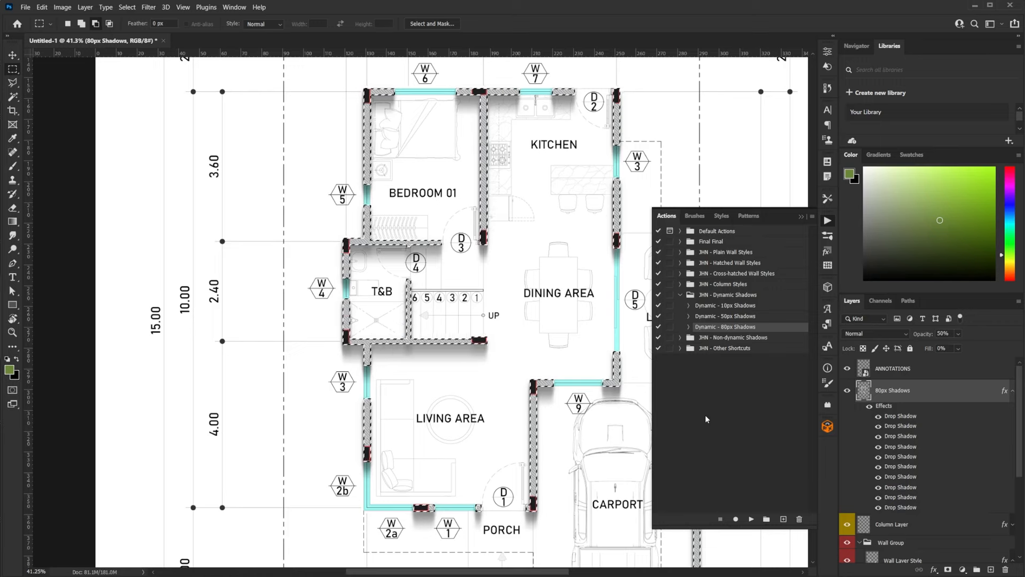
click(801, 216)
key(ctrl+d)
Set the drop shadow angle of the 80px Shadows layer to -45 degrees.
drag(590, 372, 578, 325)
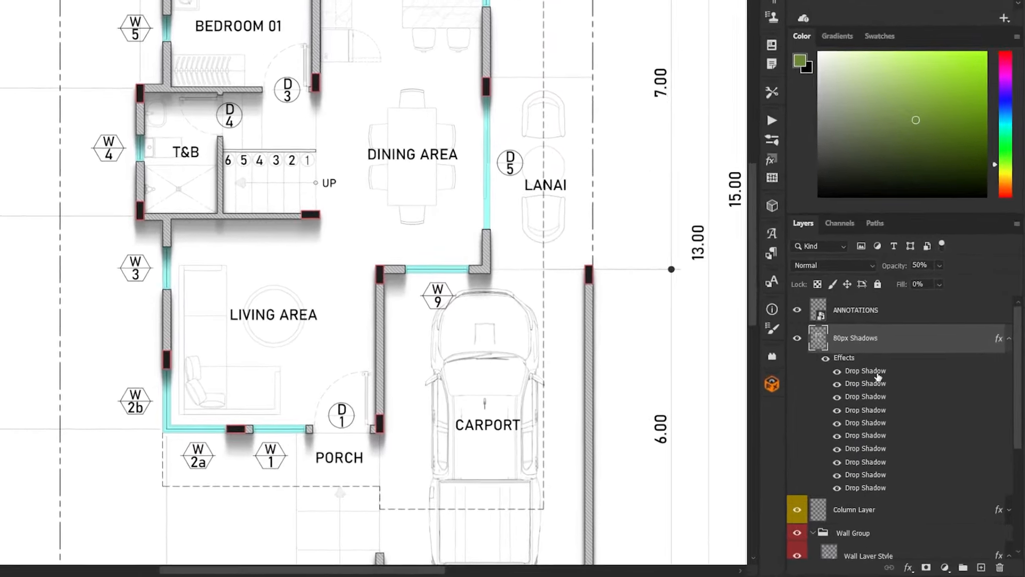
click(1012, 391)
click(1012, 391)
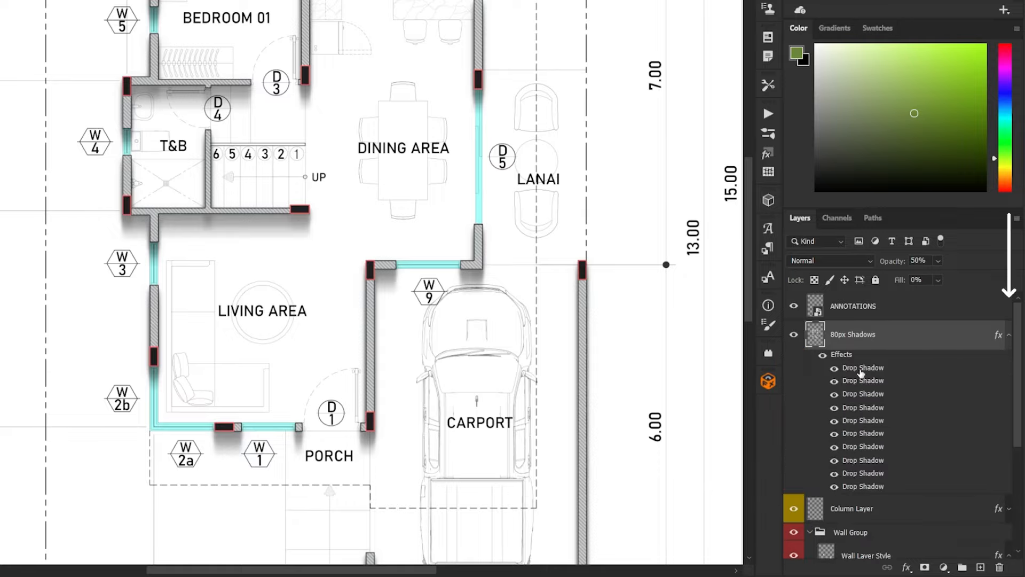
double_click(864, 368)
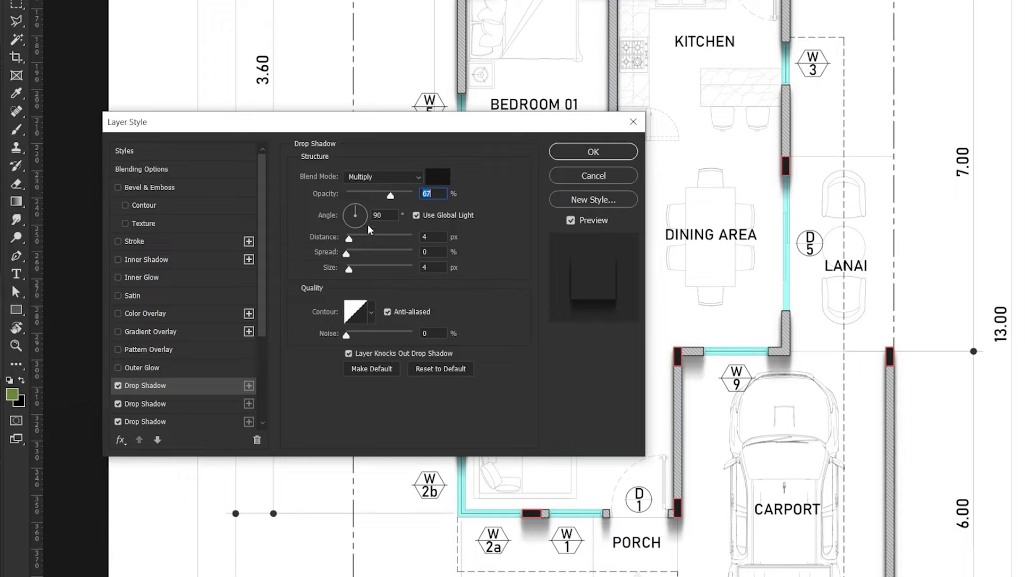
drag(356, 215, 366, 223)
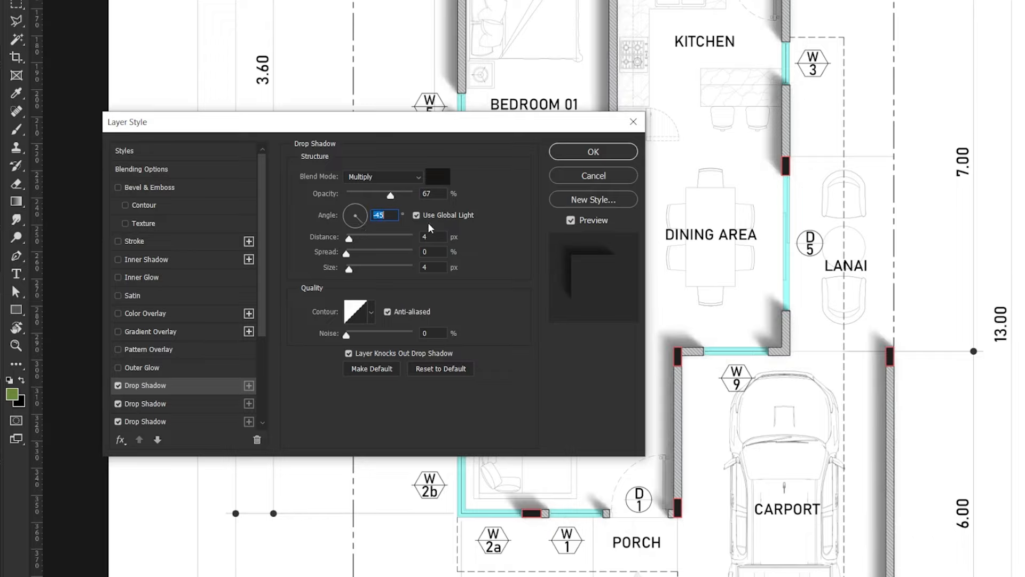
text(-45)
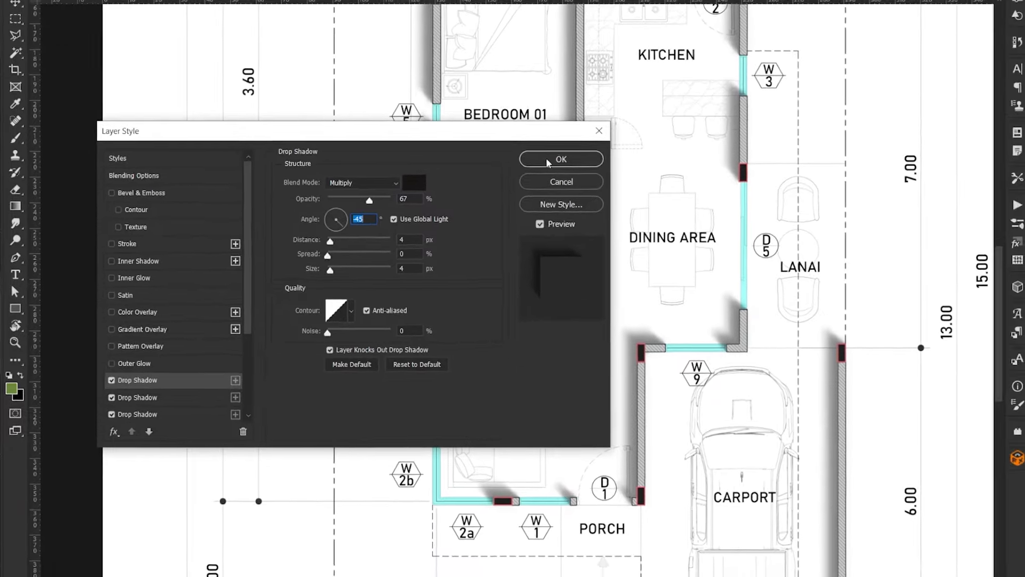
click(576, 157)
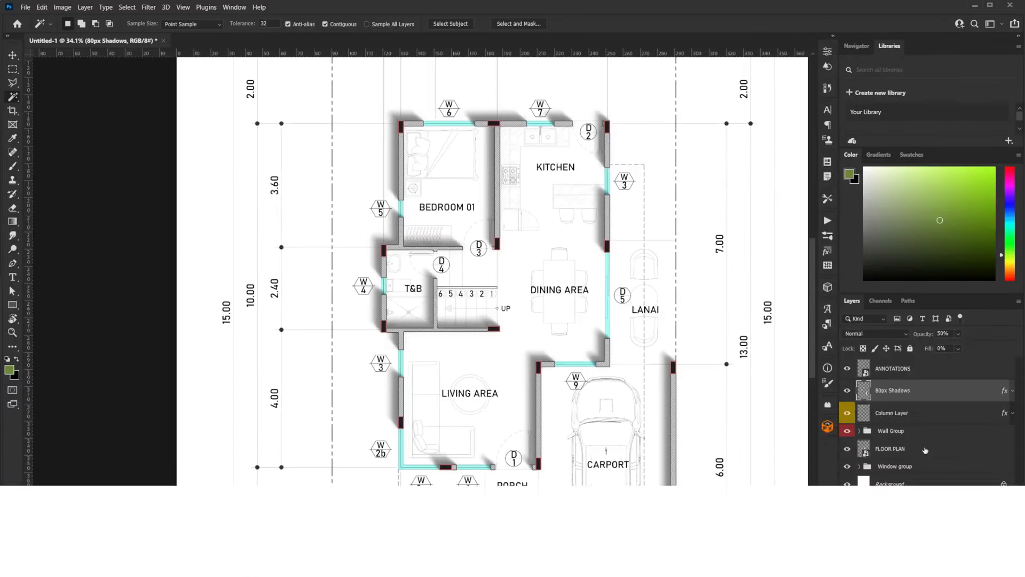
Select the open kitchen, dining and living floor on the FLOOR PLAN layer, adding the hallway above the stairs.
scroll(505, 340, up, 2)
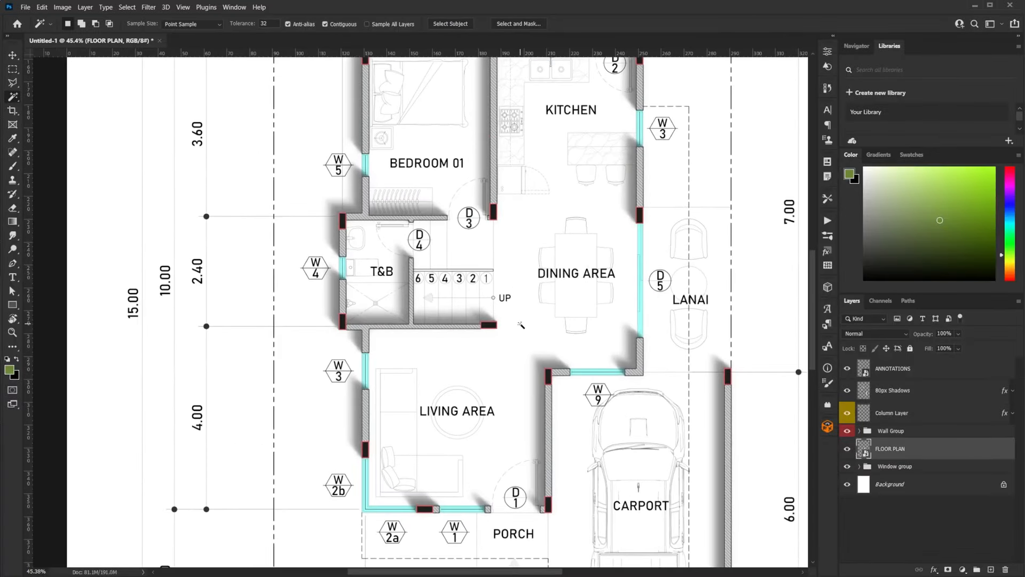
click(521, 325)
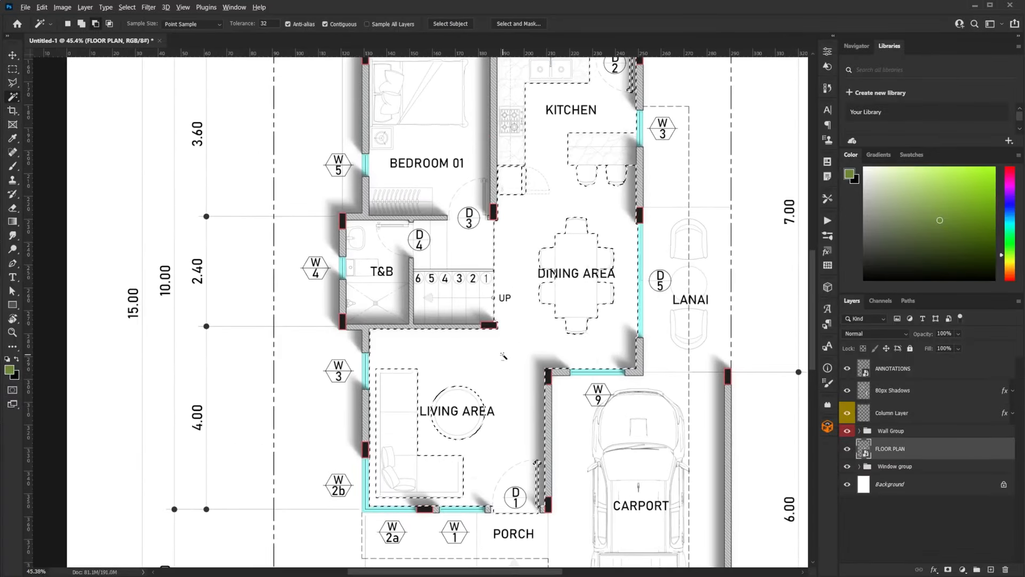
scroll(499, 325, down, 2)
scroll(500, 325, up, 3)
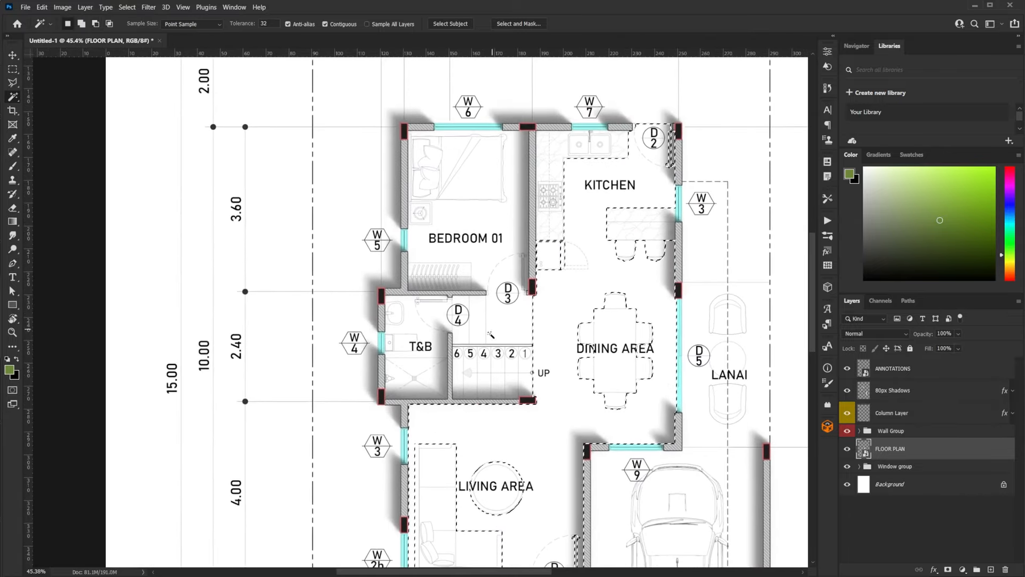
scroll(492, 321, up, 2)
key(m)
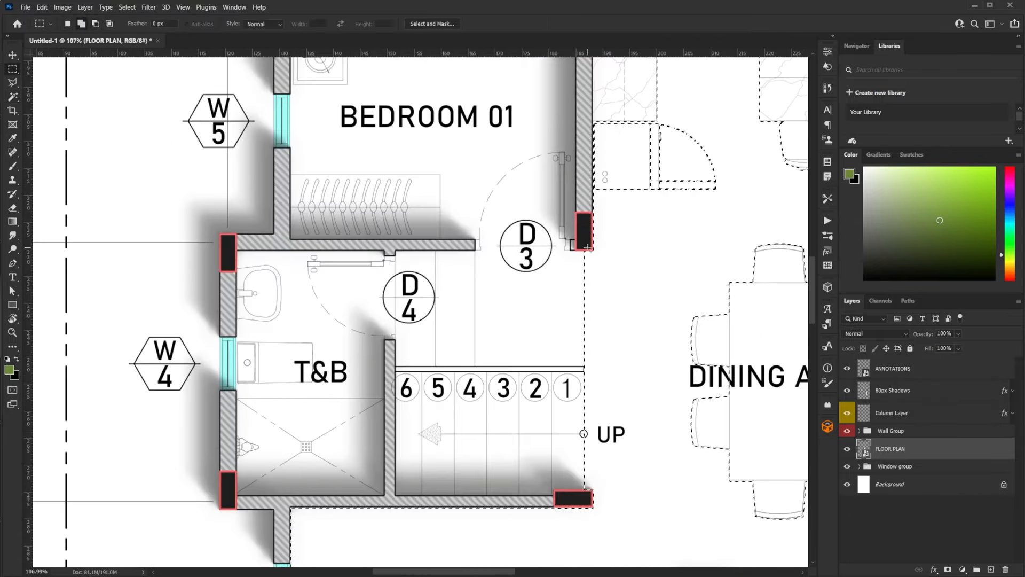
drag(593, 254, 395, 368)
scroll(599, 274, down, 5)
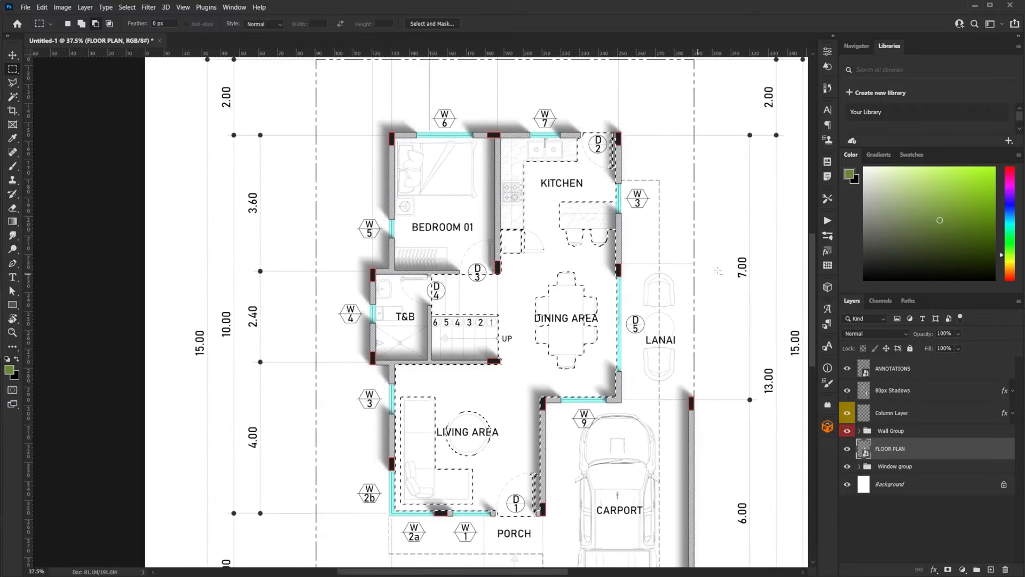
Run the "Add Materials Shortcut" action from the JHN - Other Shortcuts set on the selected floor area.
click(827, 221)
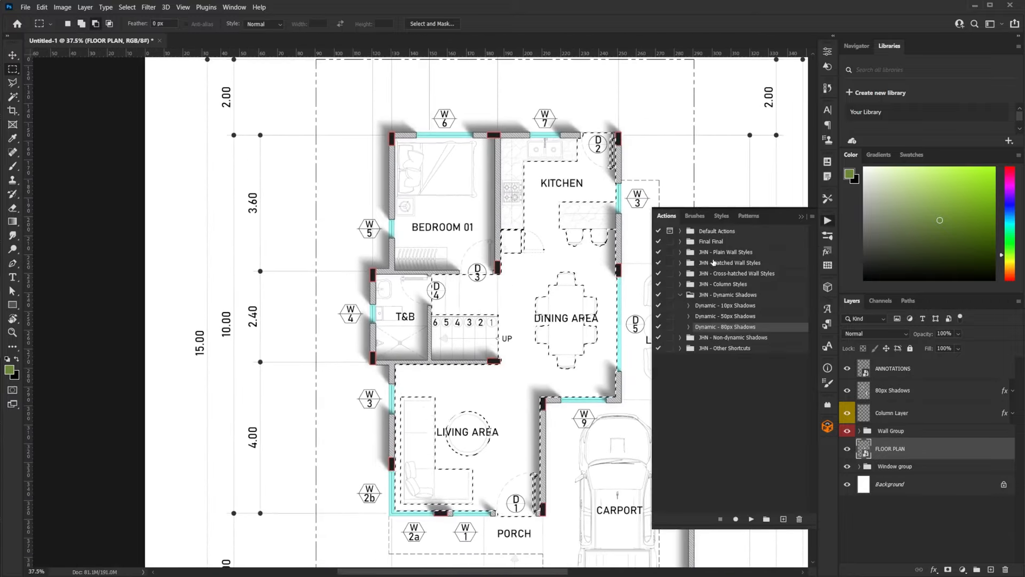
click(680, 348)
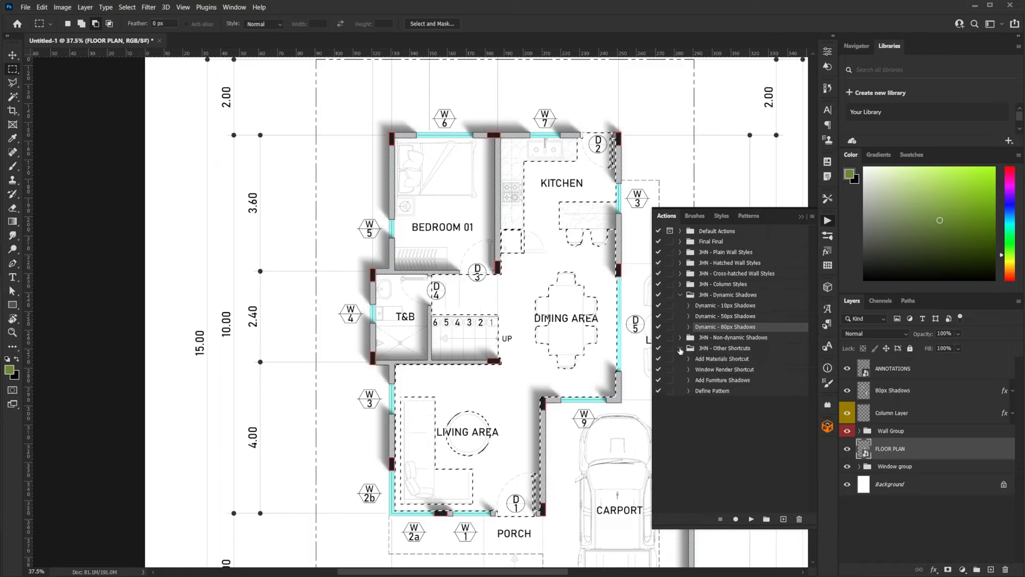
click(751, 359)
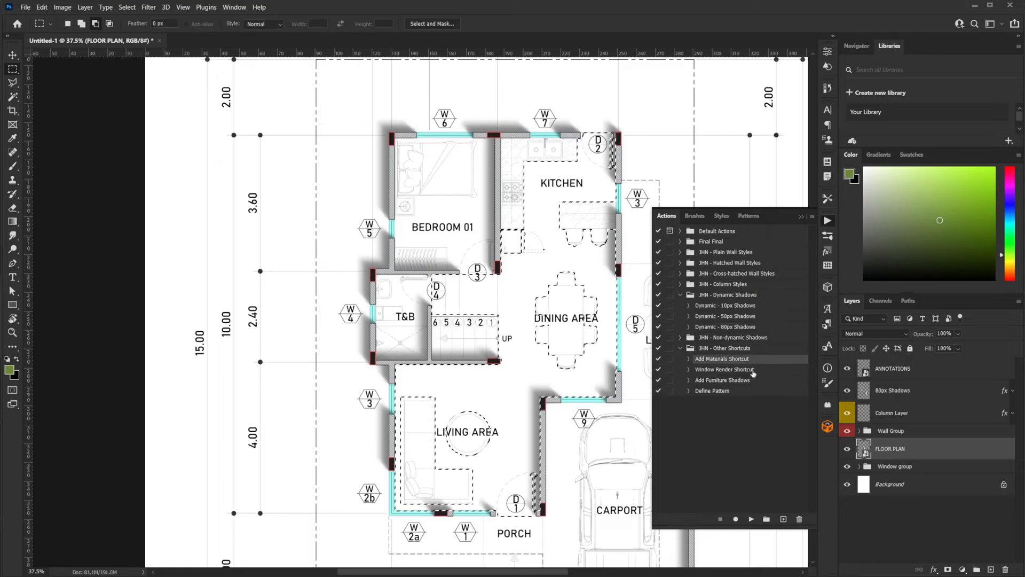
click(751, 519)
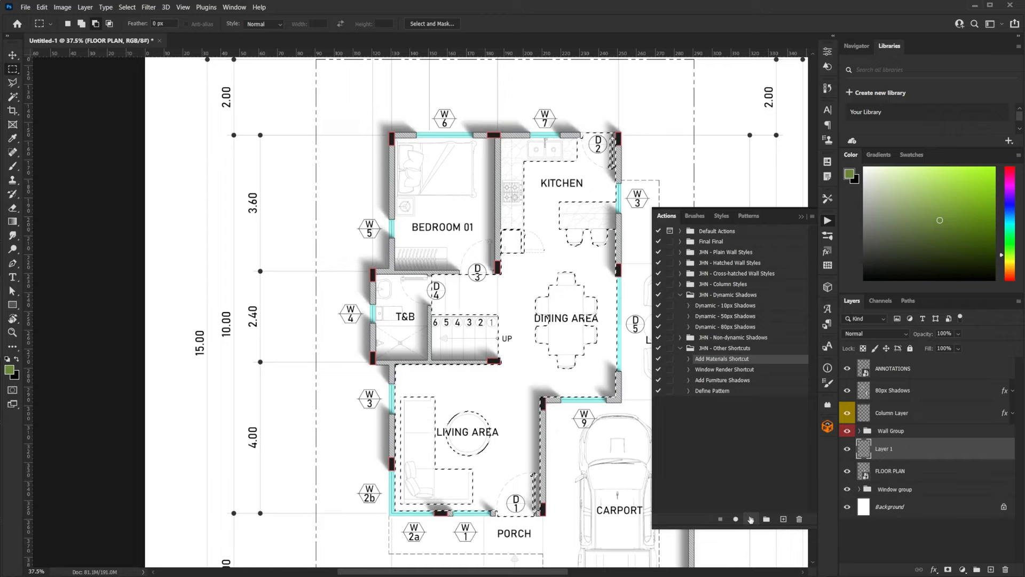
click(802, 217)
drag(503, 310, 496, 298)
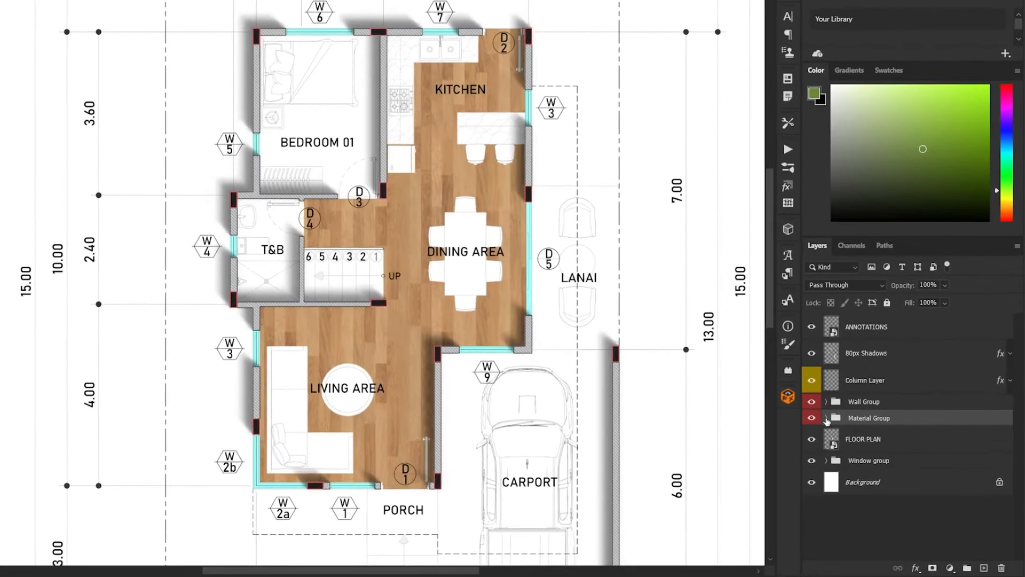
Open the pattern fill of the Change Material Here layer and expand JHN - Wood Floors within JHN - FRT Materials.
click(859, 443)
double_click(844, 438)
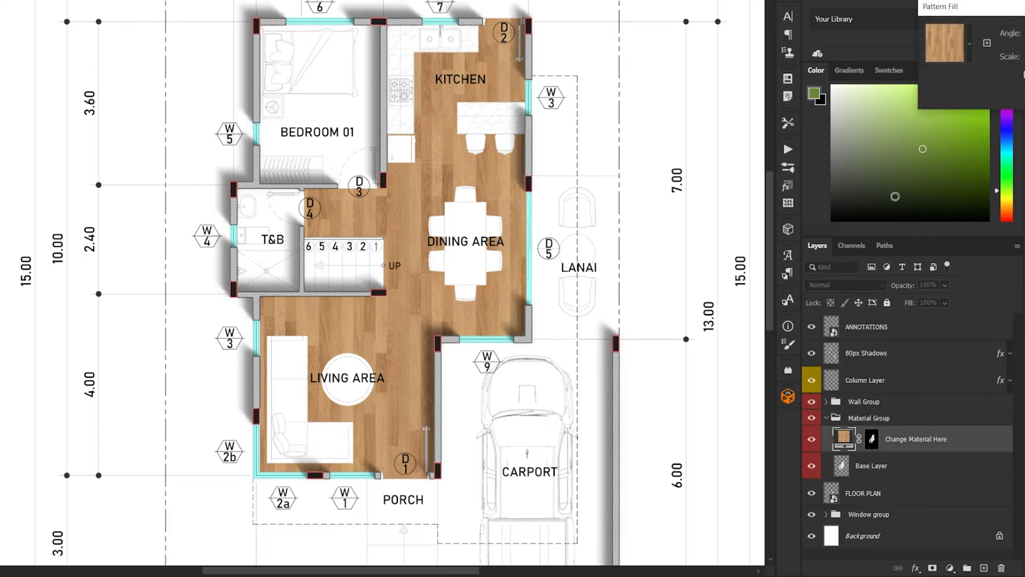
drag(587, 143, 527, 230)
click(520, 277)
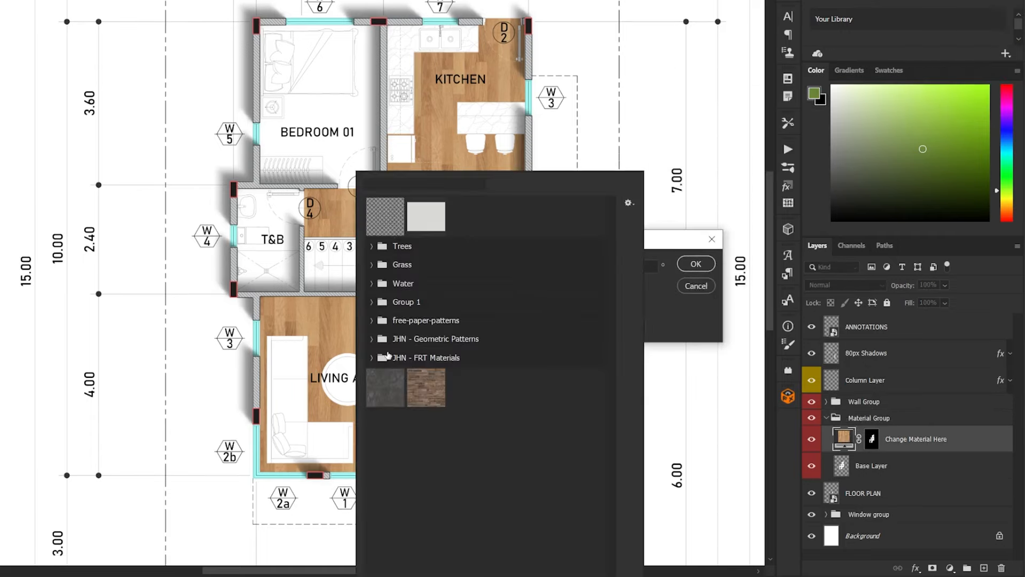
click(371, 357)
click(384, 376)
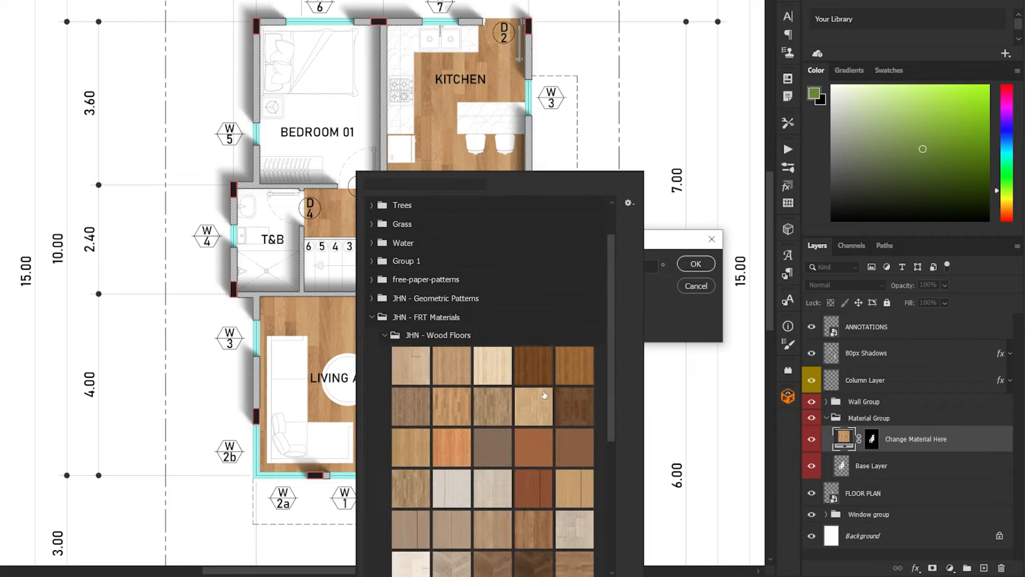
Choose the light brown plank pattern, second swatch in the second row of JHN - Wood Floors, as the floor material.
scroll(489, 400, down, 3)
scroll(500, 415, down, 1)
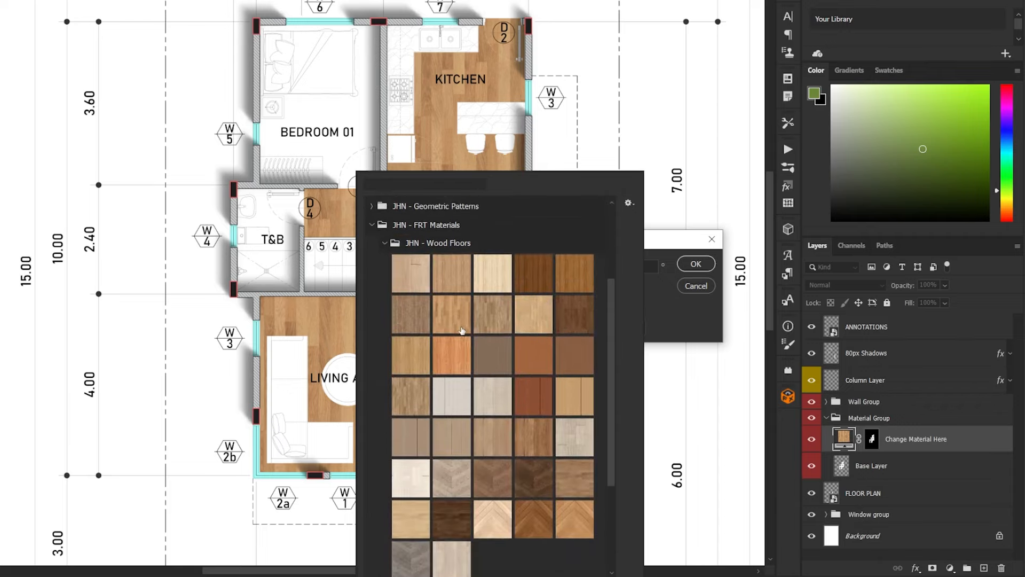
scroll(481, 341, down, 5)
scroll(470, 321, up, 5)
click(451, 304)
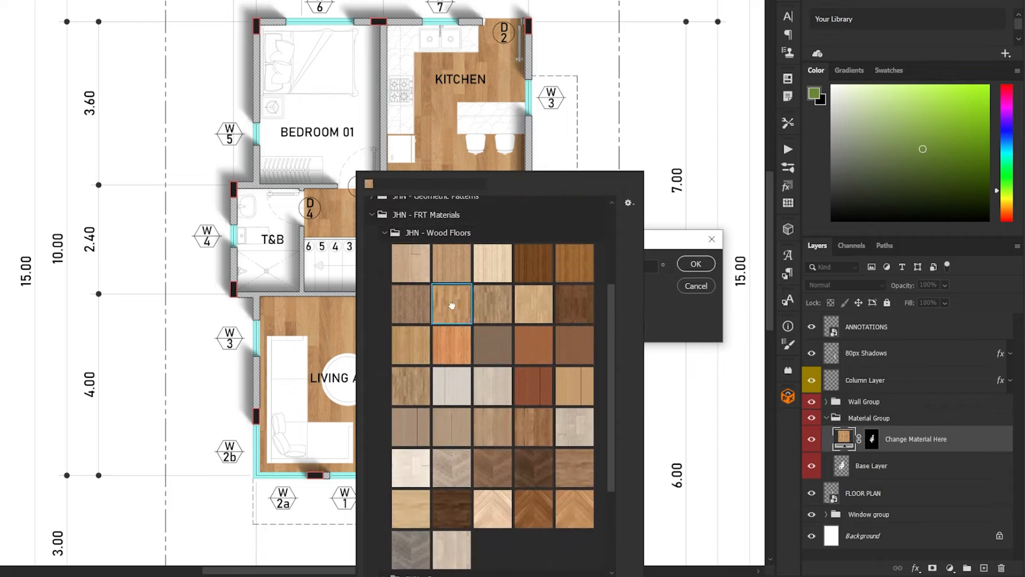
scroll(538, 302, down, 3)
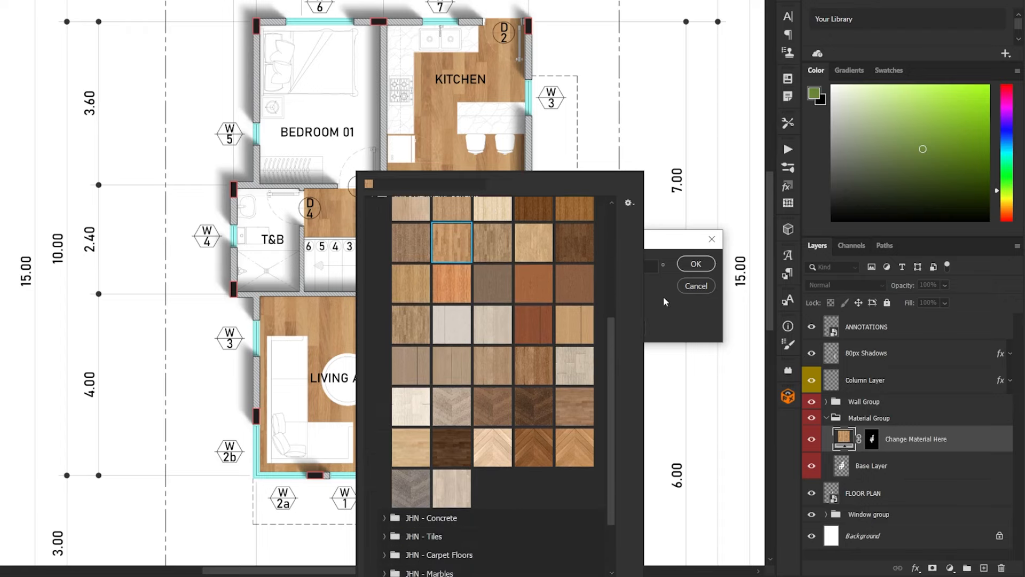
click(663, 299)
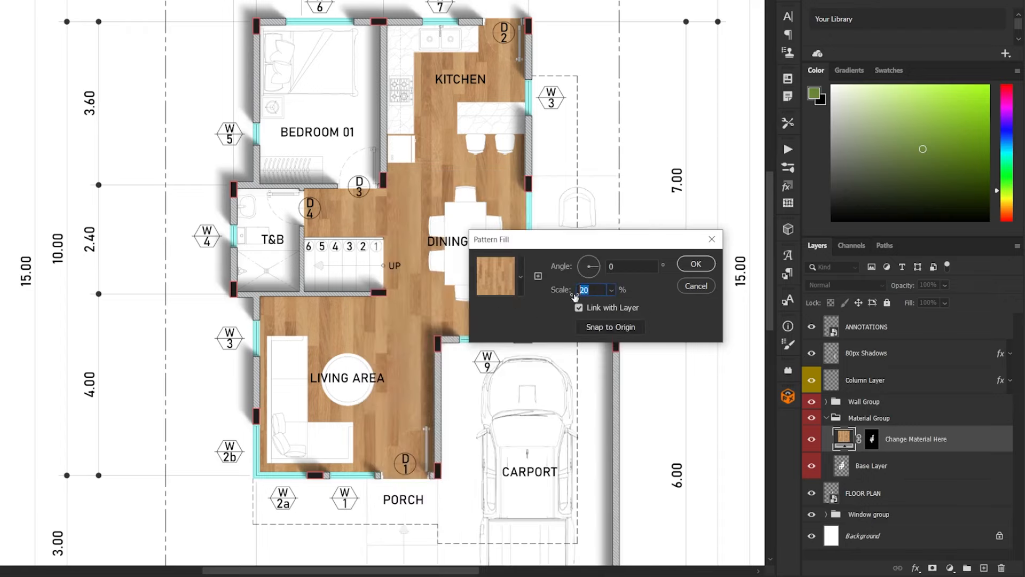
Apply the wood pattern at 10% scale and 0° angle, and lower the material layer's opacity to 80%.
text(10)
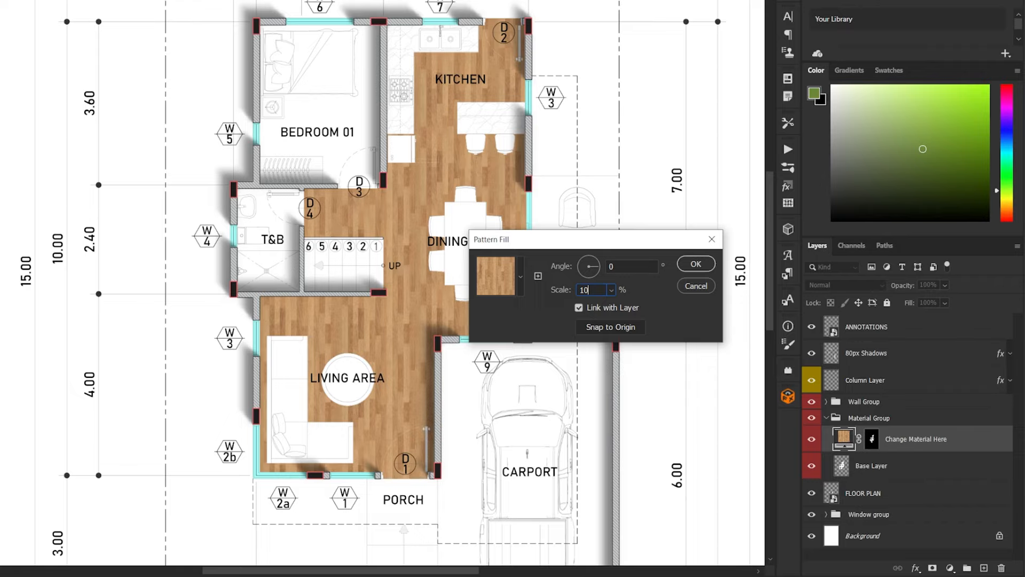
drag(592, 266, 612, 269)
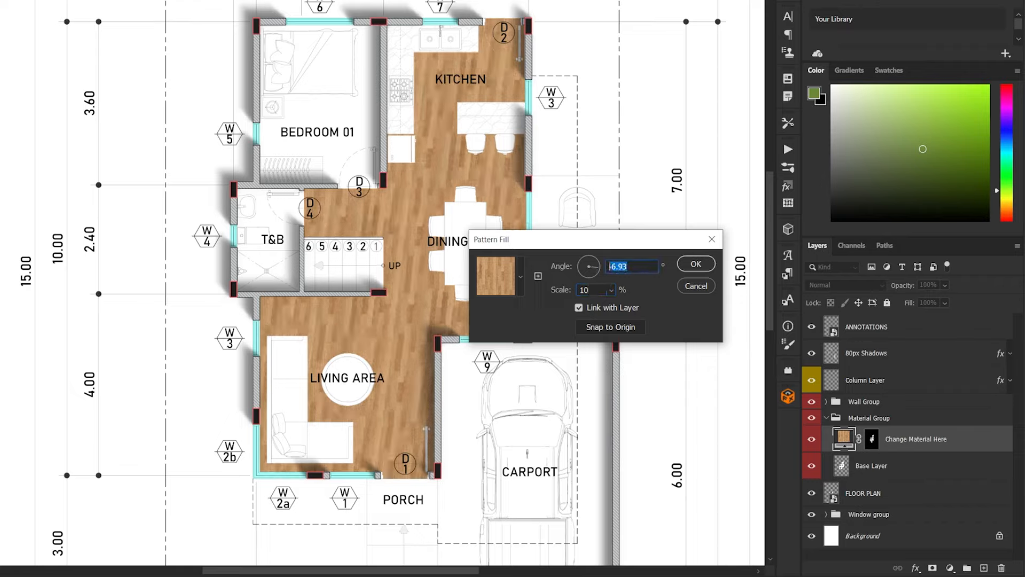
text(0)
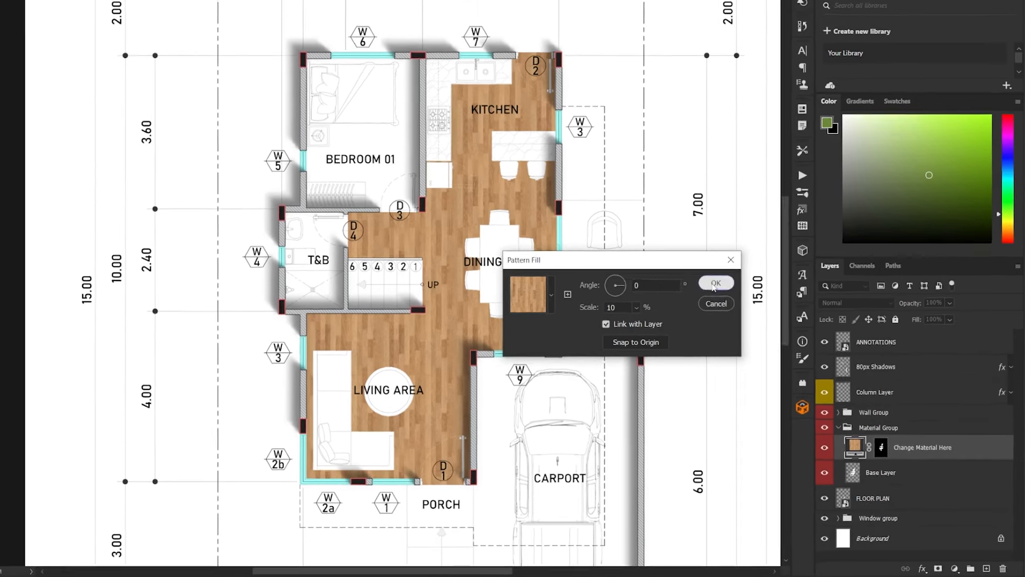
click(694, 264)
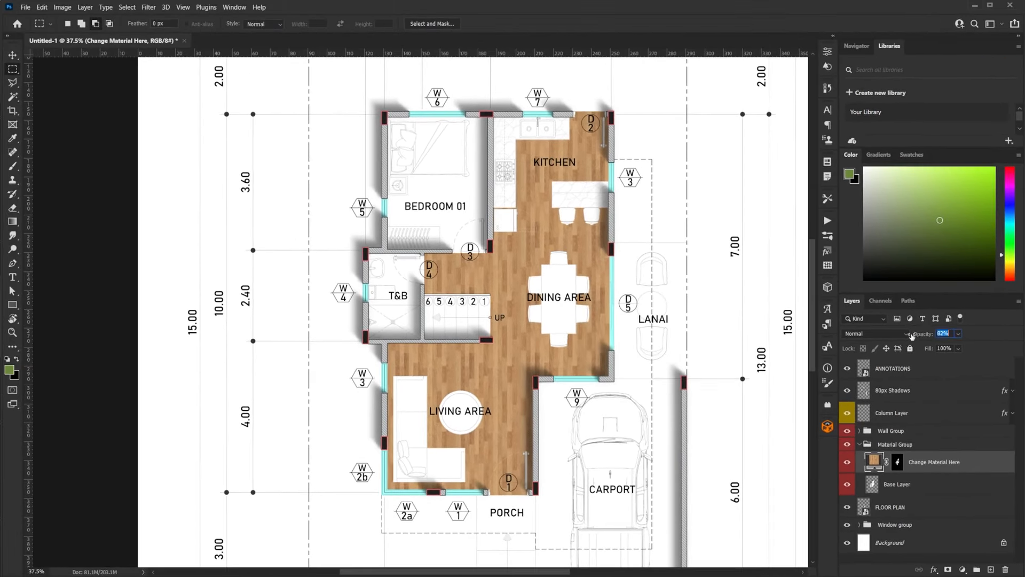
drag(912, 335, 907, 335)
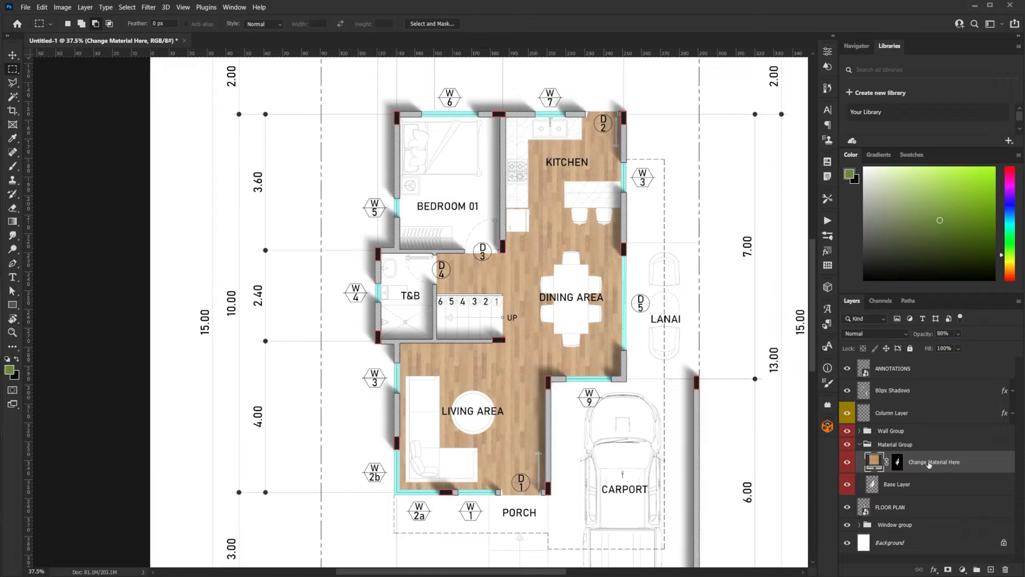
Rename the Material Group as "living room" and its Base Layer as "livign room base layer".
double_click(895, 444)
text(living room)
key(Return)
double_click(897, 484)
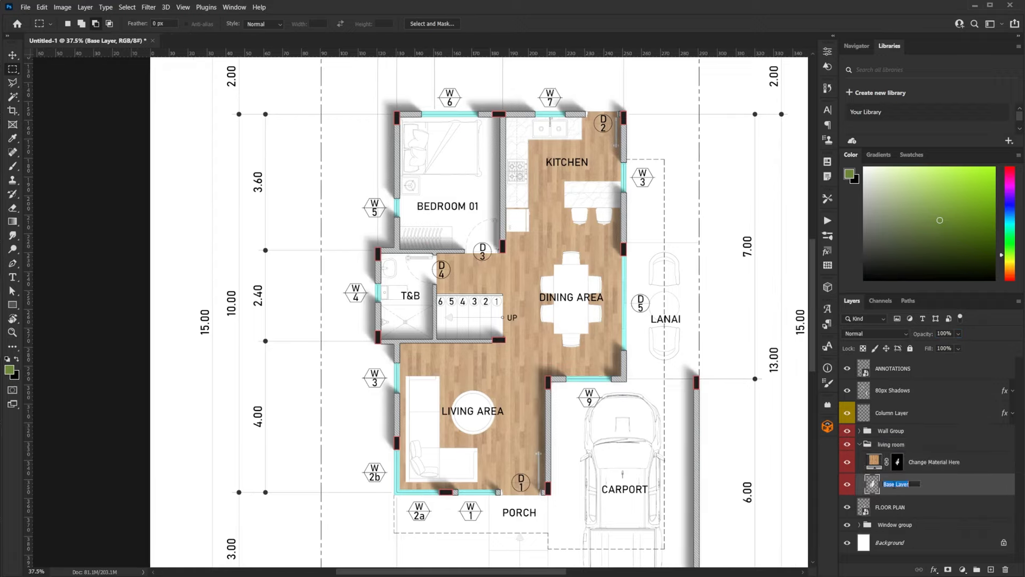
text(livign room base layer)
key(Return)
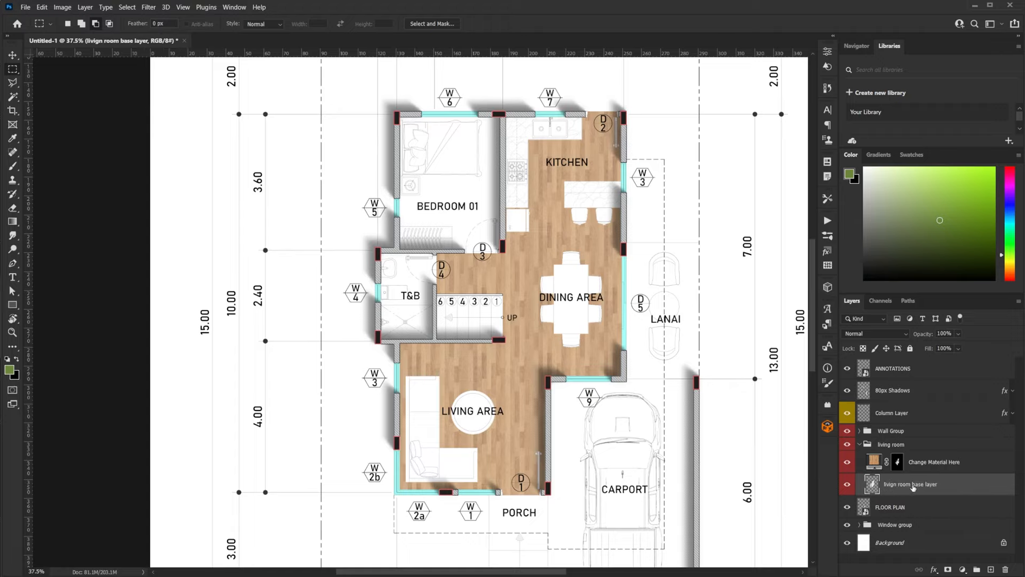
Collapse the living room group and move it below the Window group, directly above the Background layer.
click(859, 444)
scroll(556, 392, down, 1)
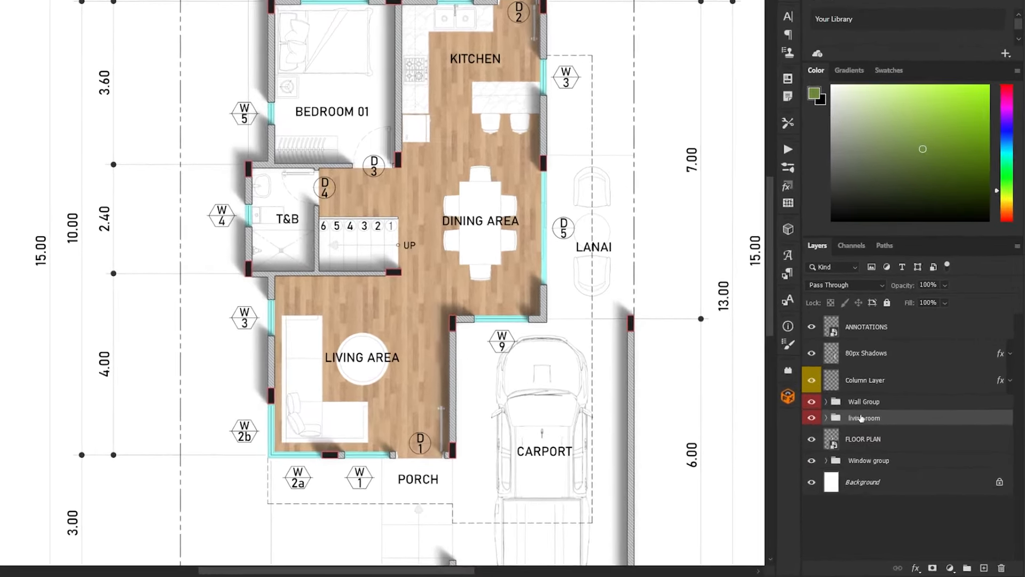
drag(878, 434, 874, 481)
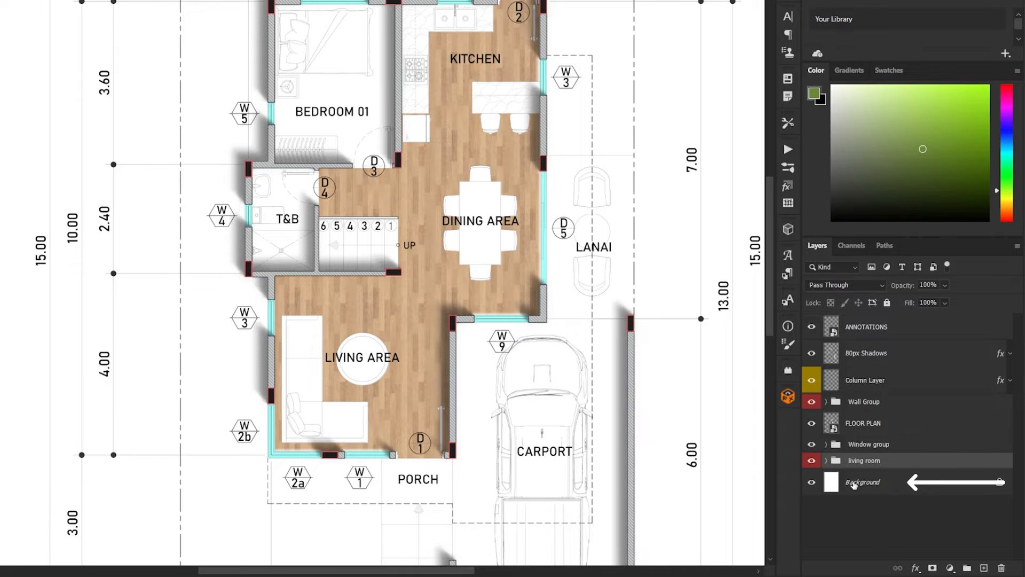
Run the Add Materials Shortcut action on a rectangular carport selection with the Background layer active, and hide the resulting group.
click(853, 484)
drag(597, 345, 507, 473)
drag(673, 221, 527, 107)
click(788, 149)
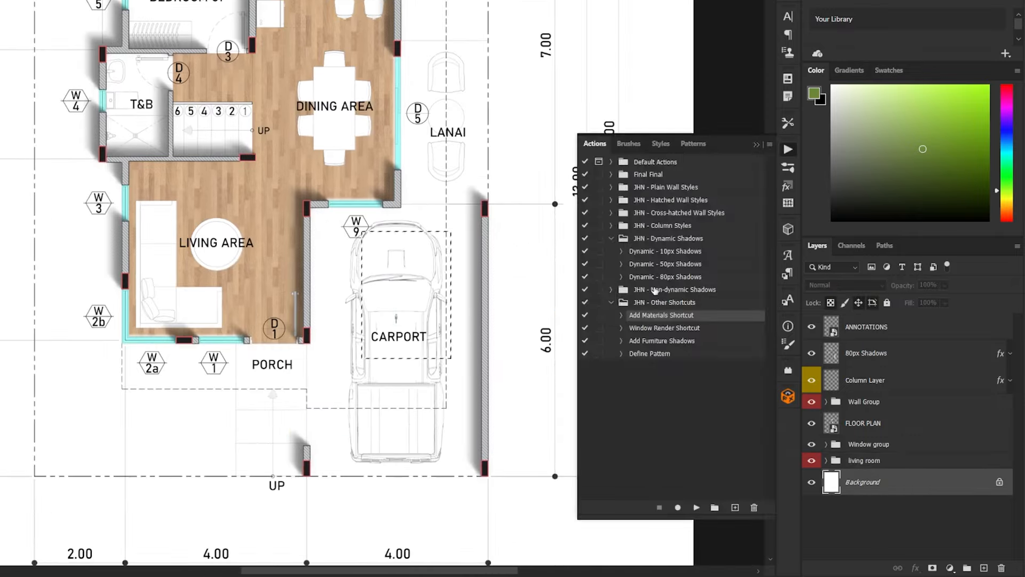
click(695, 508)
click(760, 144)
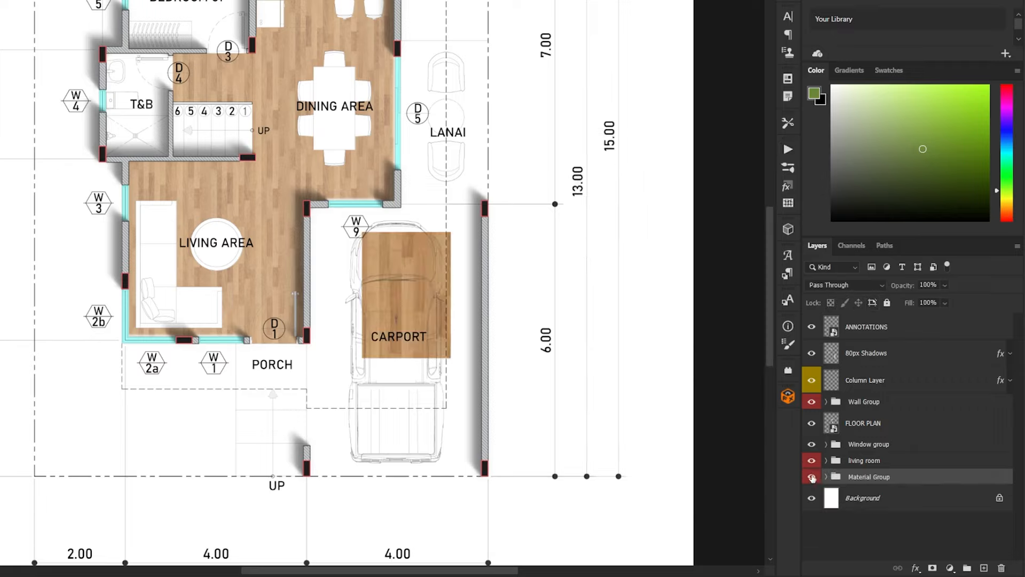
click(812, 477)
Try the Add Materials Shortcut action on a rectangular carport selection with the Window group active, and inspect the group's contents.
click(863, 444)
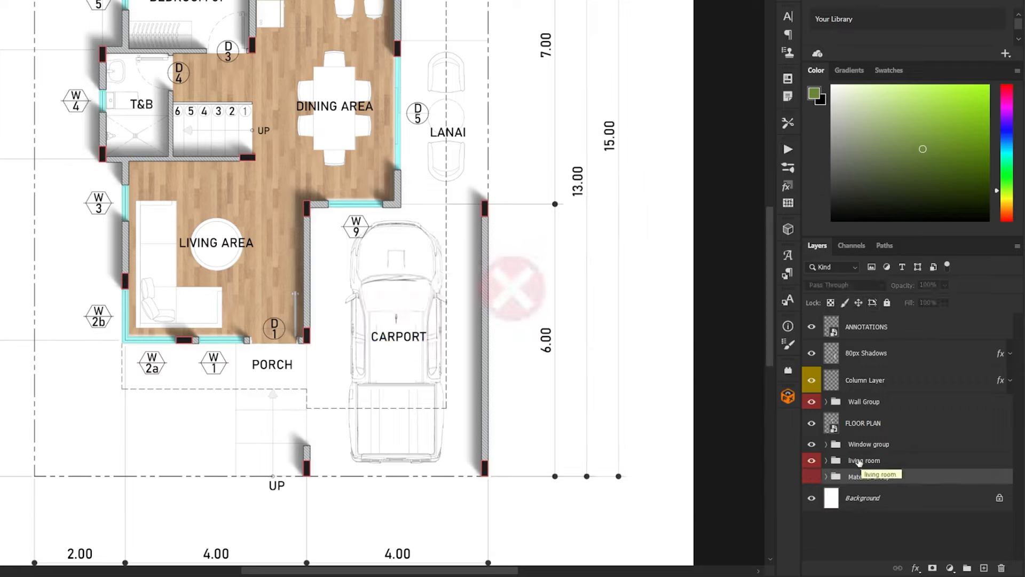
click(788, 149)
drag(439, 260, 366, 351)
click(695, 508)
click(826, 444)
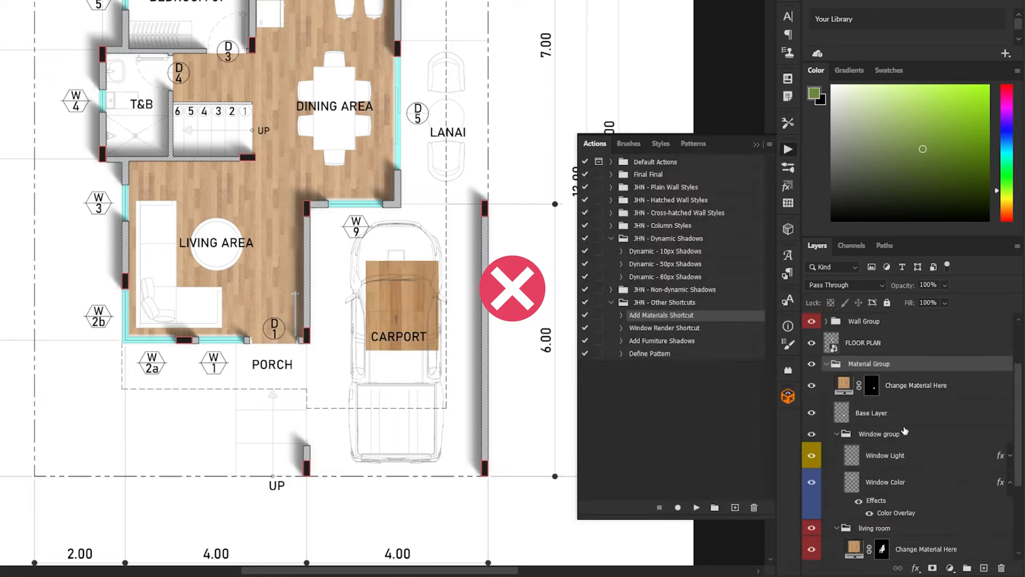
scroll(908, 438, down, 5)
scroll(907, 434, up, 3)
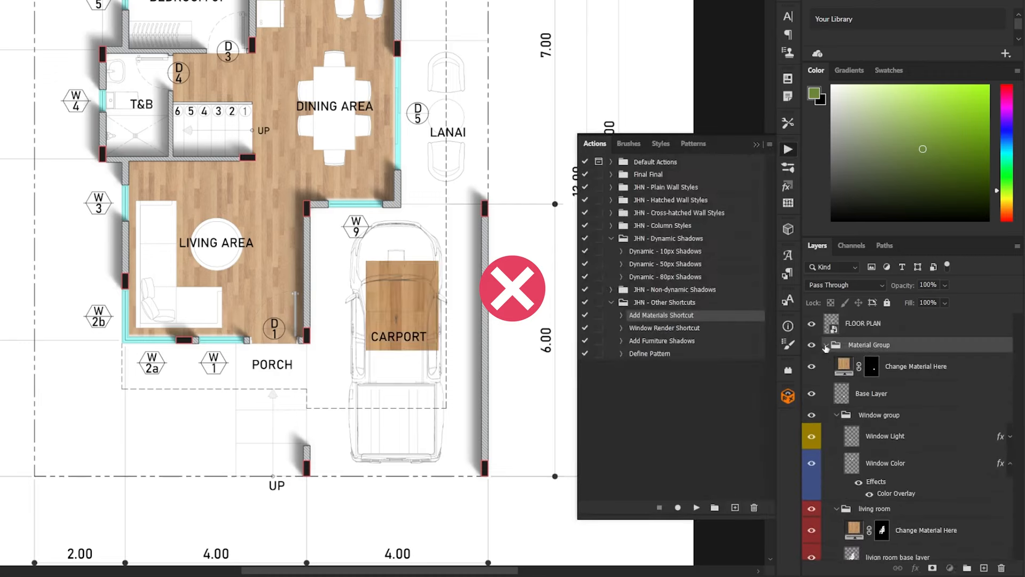
Undo the last material action and collapse the Window, living room and Material groups.
click(826, 345)
key(ctrl+z)
key(ctrl+z)
key(ctrl+z)
key(ctrl+z)
key(ctrl+z)
key(ctrl+z)
click(826, 444)
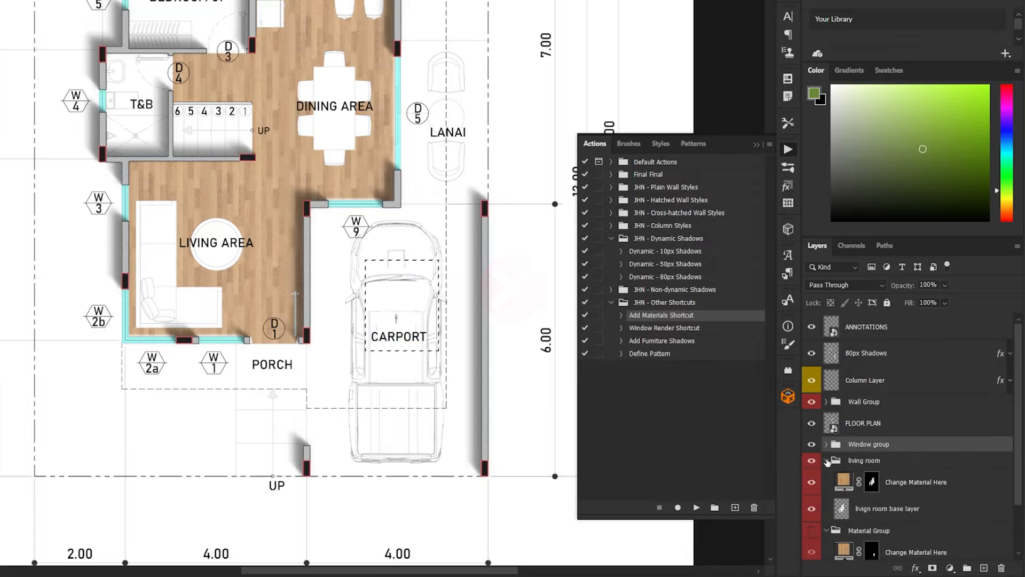
click(826, 460)
click(826, 476)
Delete the hidden Material Group and clear the carport selection.
click(876, 477)
click(788, 150)
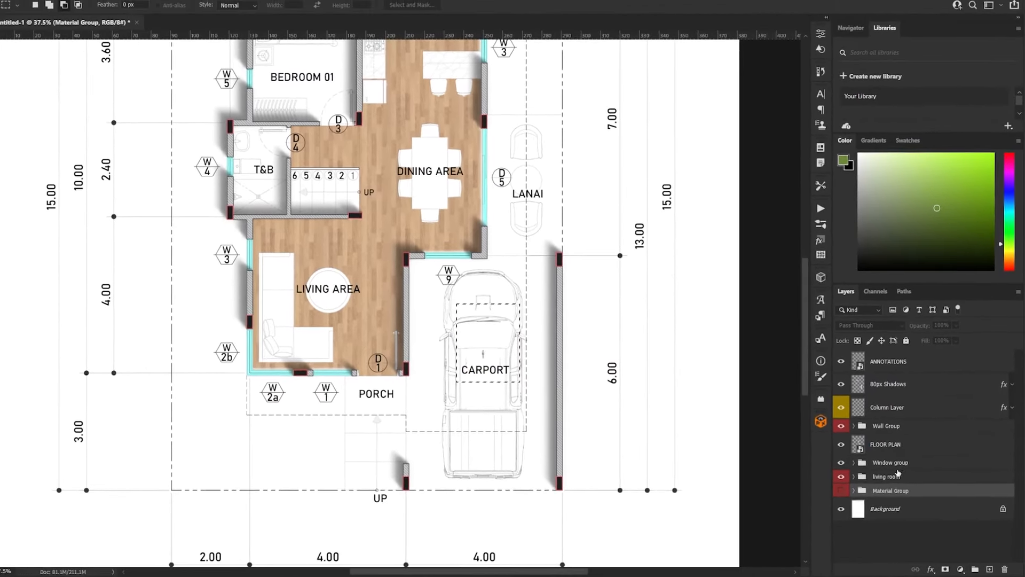
right_click(887, 490)
click(841, 491)
click(841, 490)
key(Delete)
key(Return)
key(ctrl+d)
key(Delete)
Try to select the carport floor on the FLOOR PLAN layer with the Magic Wand.
mouse_move(645, 345)
mouse_down()
mouse_move(708, 342)
mouse_move(652, 350)
mouse_up()
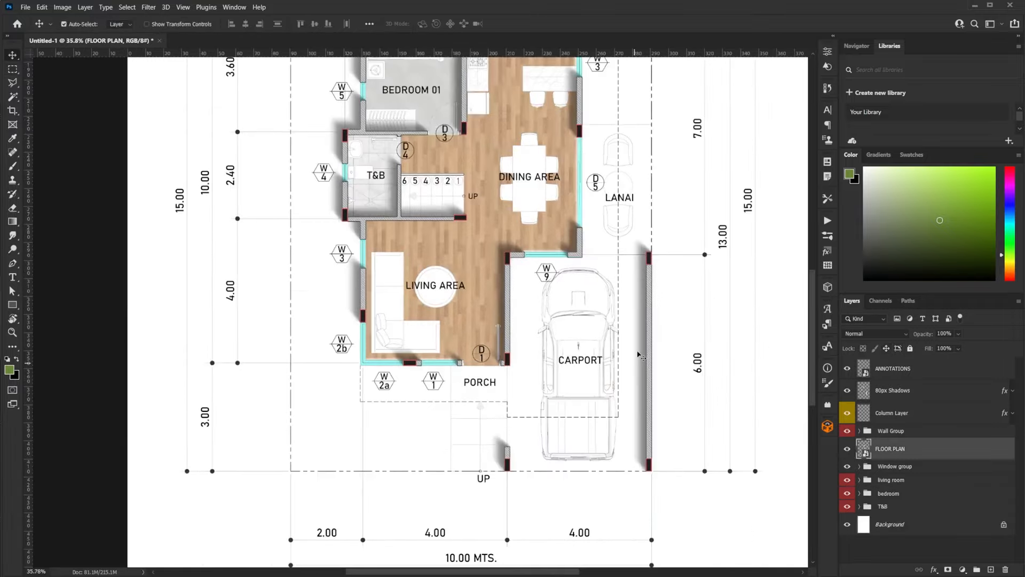
key(w)
click(641, 352)
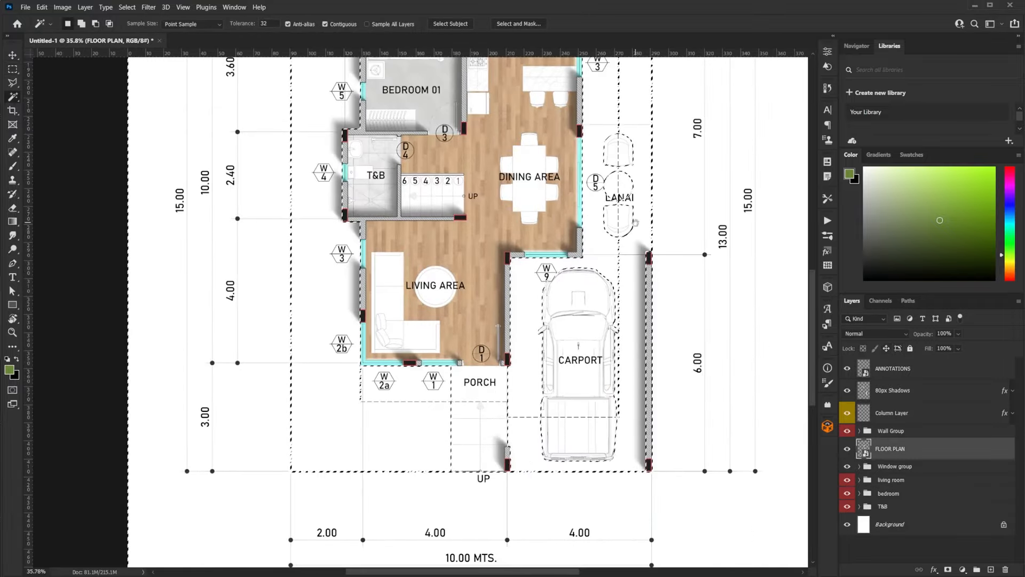
drag(638, 228, 591, 367)
scroll(591, 367, up, 1)
scroll(591, 367, up, 8)
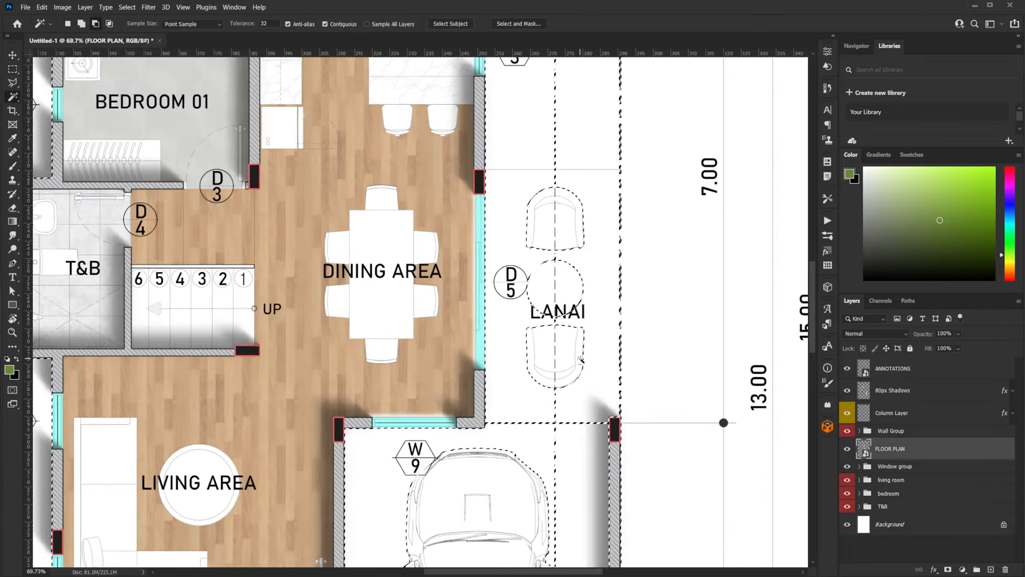
scroll(616, 391, up, 1)
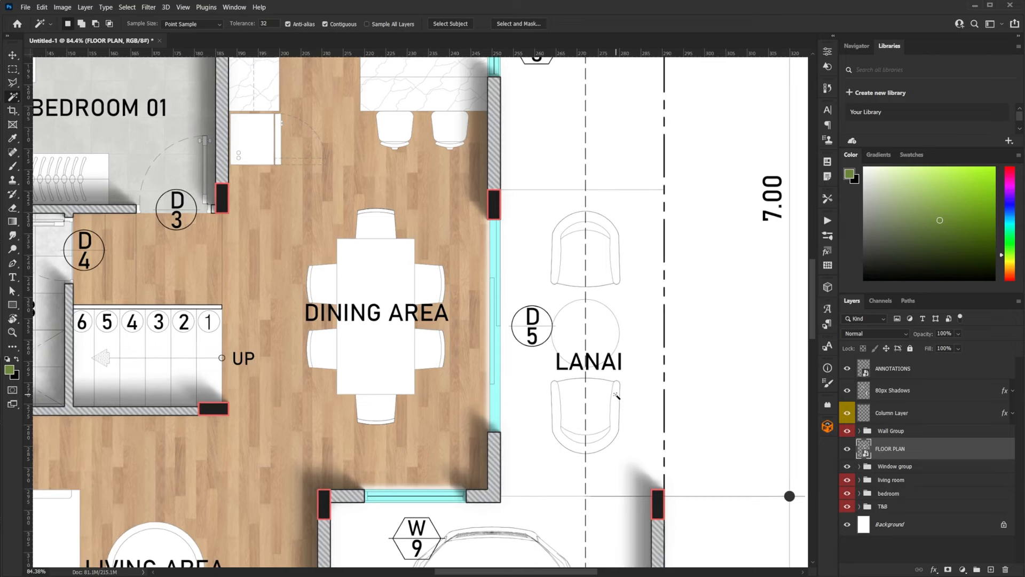
Duplicate the FLOOR PLAN layer and rasterize the copy.
key(ctrl+j)
right_click(937, 451)
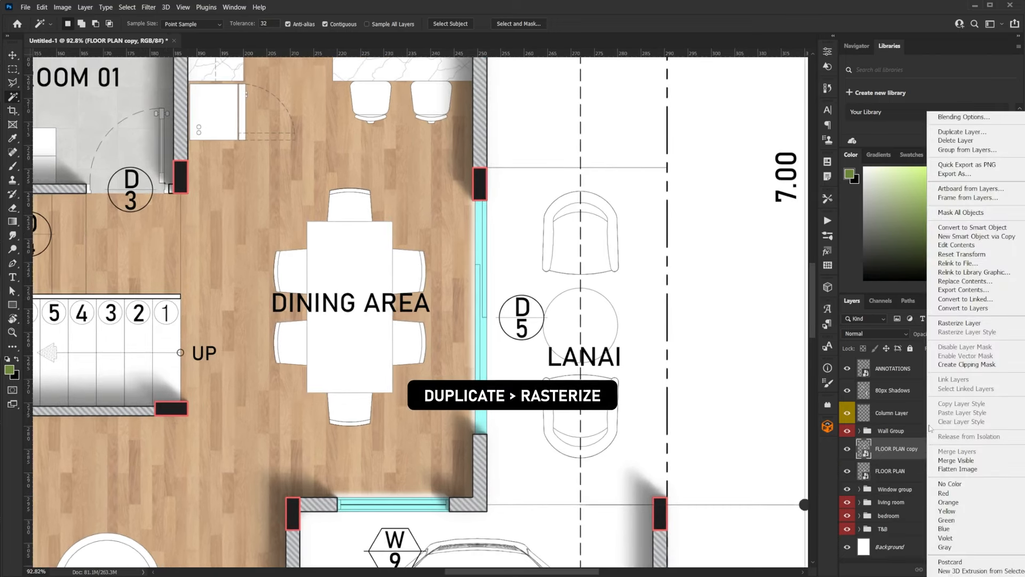
click(949, 324)
Close the lanai's open outer edge with a straight brush line on FLOOR PLAN copy, and select the enclosed lanai floor.
key(b)
drag(667, 167, 647, 155)
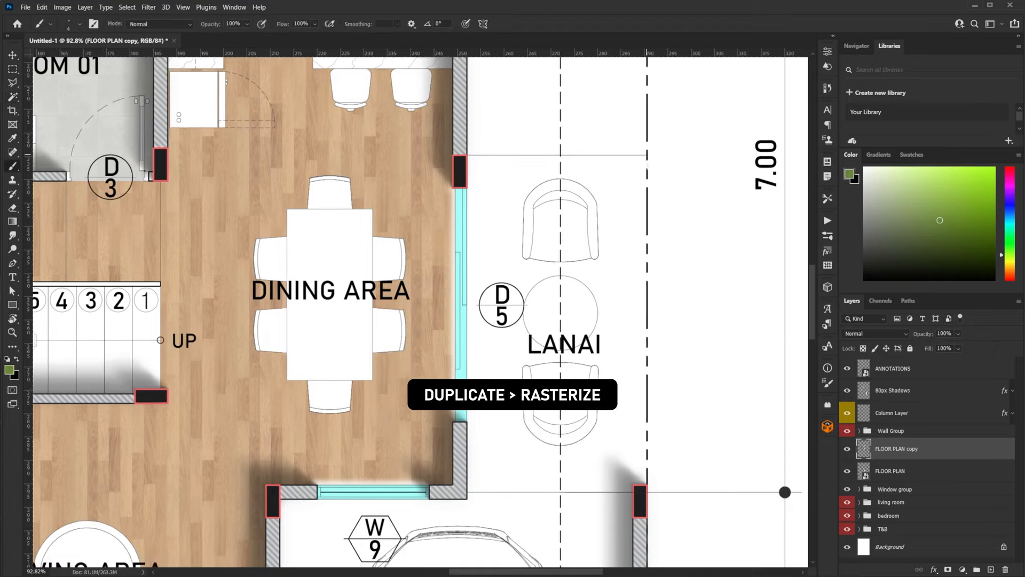
drag(656, 351, 658, 472)
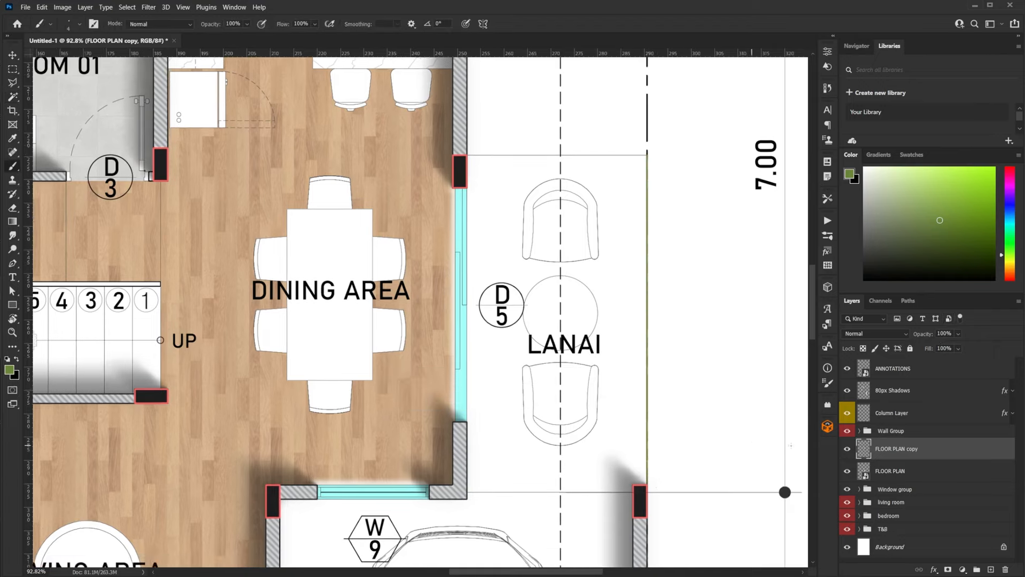
key(w)
click(624, 308)
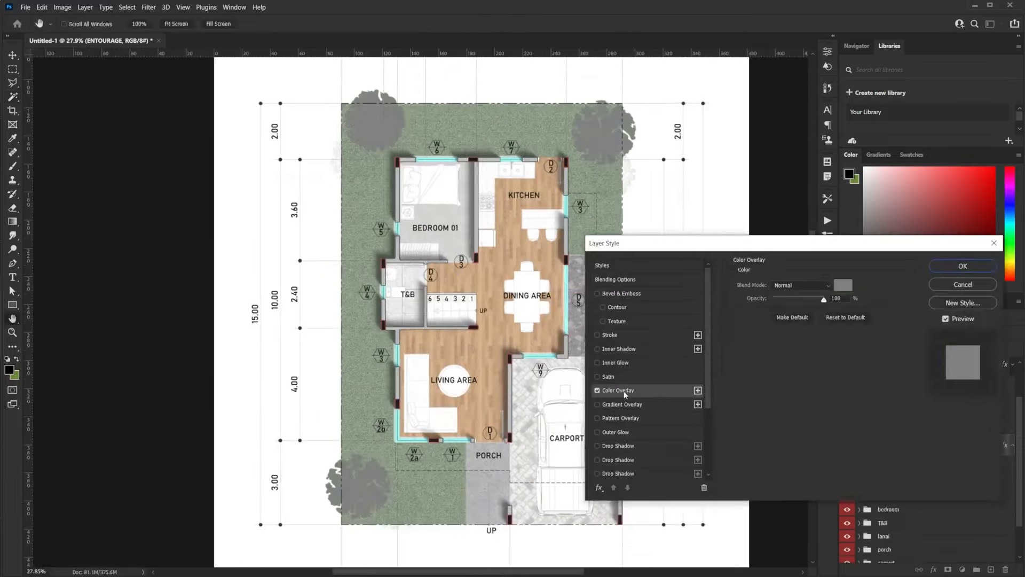
Open the blend mode choices for the ENTOURAGE layer's Color Overlay.
click(801, 285)
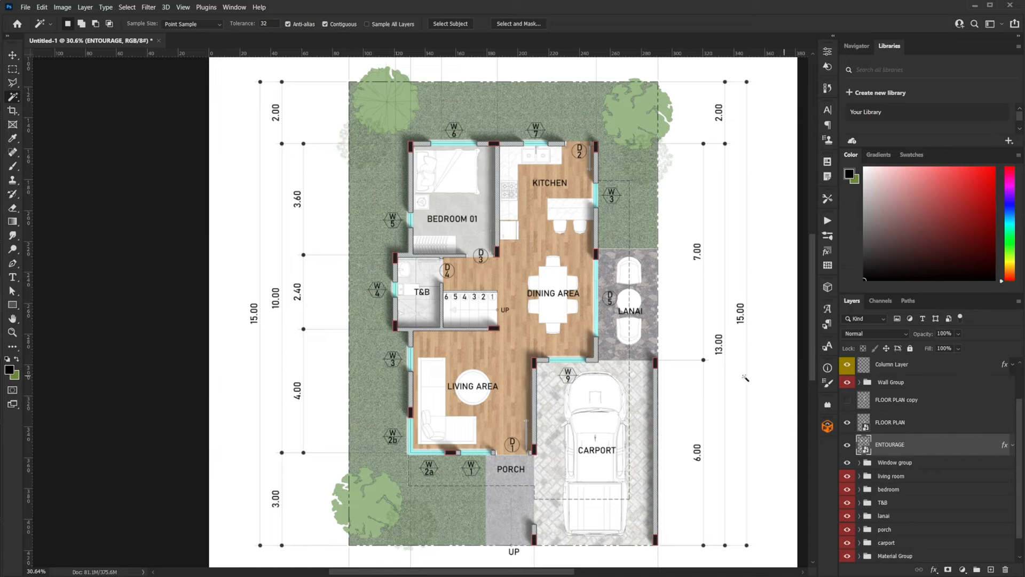
Select the 80px Shadows and Column layers plus every group from Wall Group down to Material Group, excluding the floor plan and entourage layers.
scroll(900, 430, up, 3)
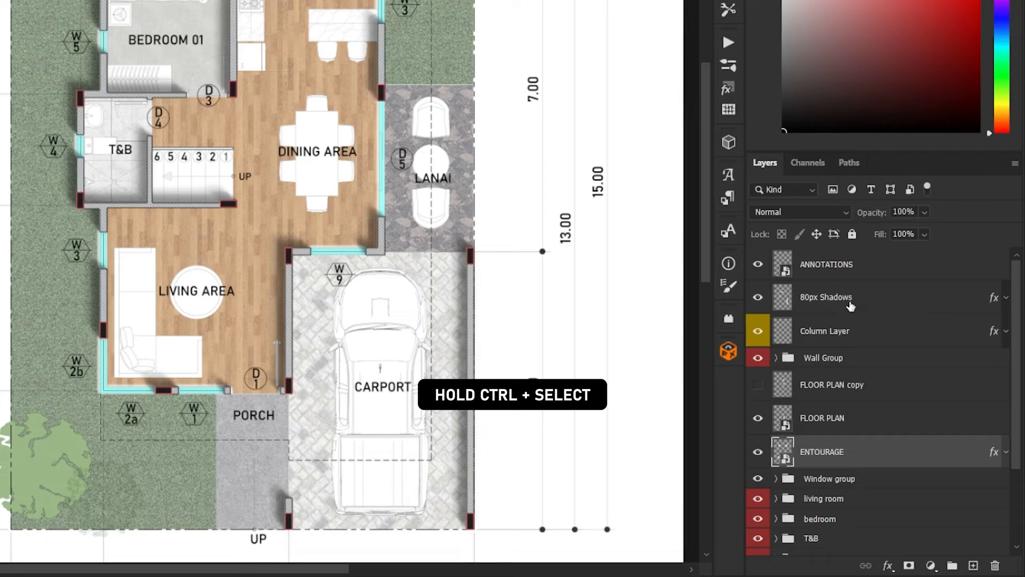
click(845, 298)
ctrl+click(842, 329)
ctrl+click(827, 361)
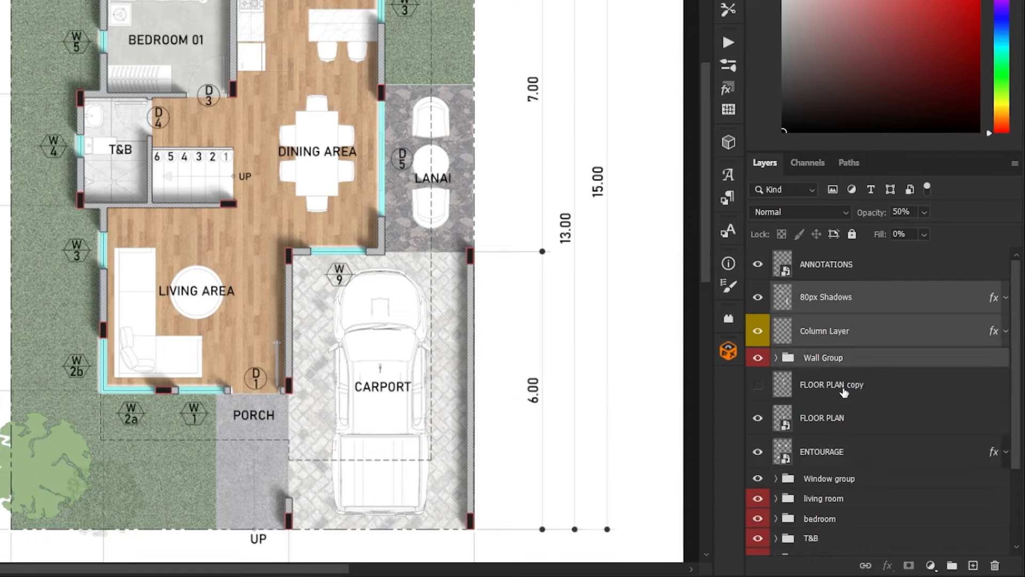
scroll(844, 393, down, 3)
ctrl+click(854, 377)
ctrl+click(825, 398)
ctrl+click(822, 418)
ctrl+click(811, 438)
ctrl+click(813, 457)
ctrl+click(813, 478)
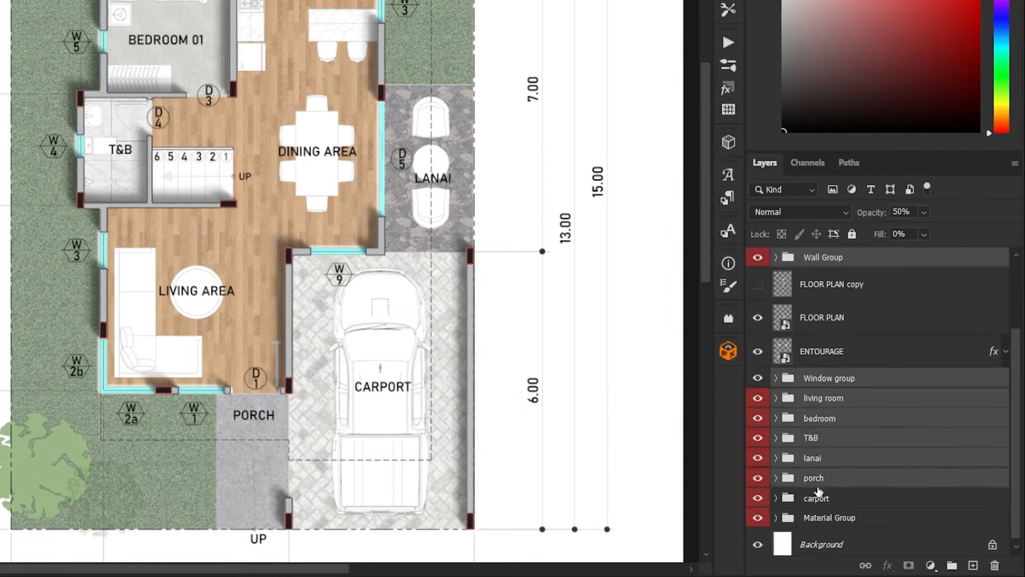
ctrl+click(817, 498)
ctrl+click(829, 518)
Copy the selected layers and groups above ANNOTATIONS and put the copies in a group named duplicate.
scroll(796, 480, up, 3)
mouse_move(861, 298)
mouse_down()
mouse_move(863, 256)
mouse_move(854, 259)
mouse_up()
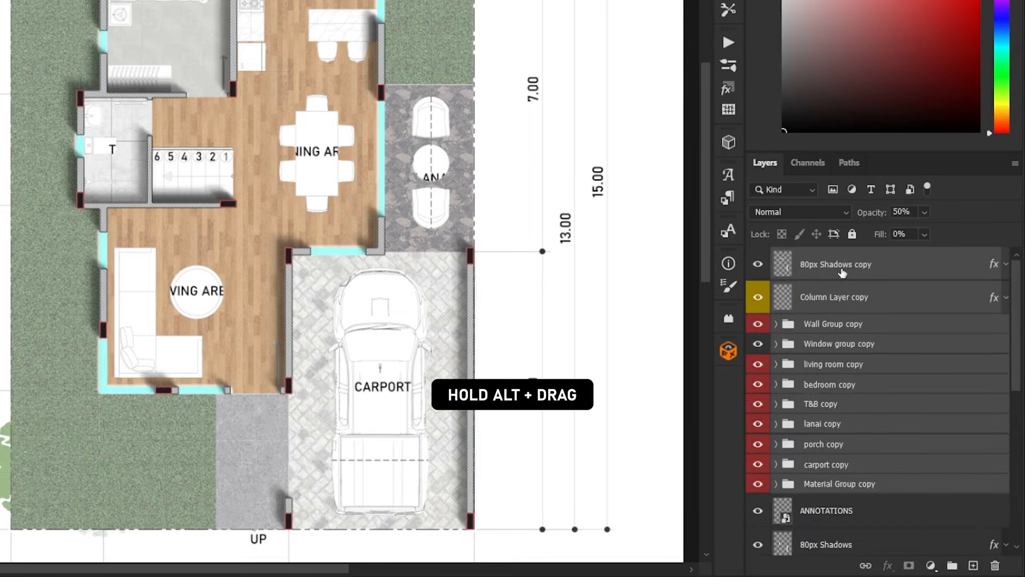
key(ctrl+g)
double_click(817, 257)
text(duplicate)
key(Return)
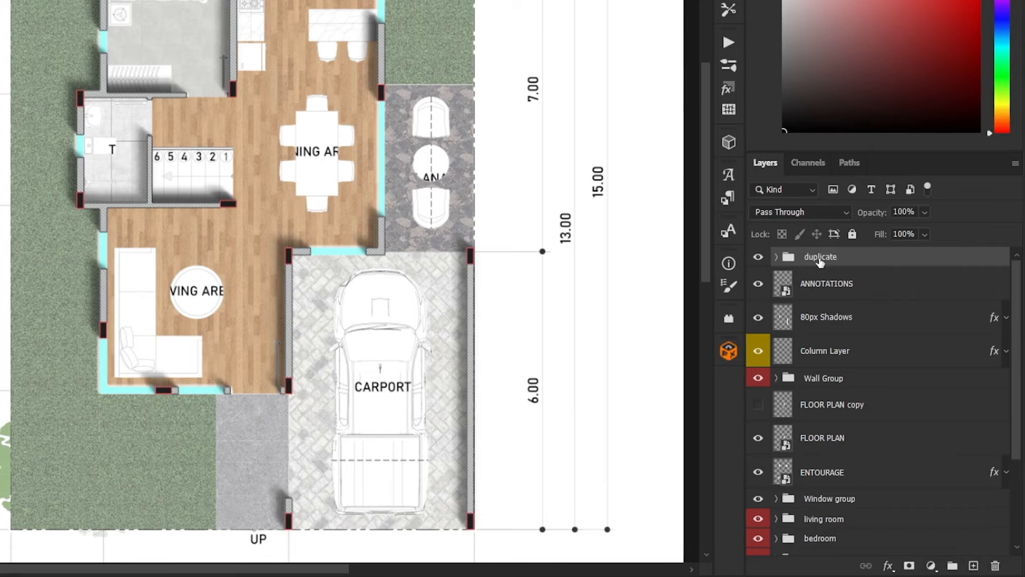
Delete the 80px Shadows copy layer from the duplicate group.
click(776, 257)
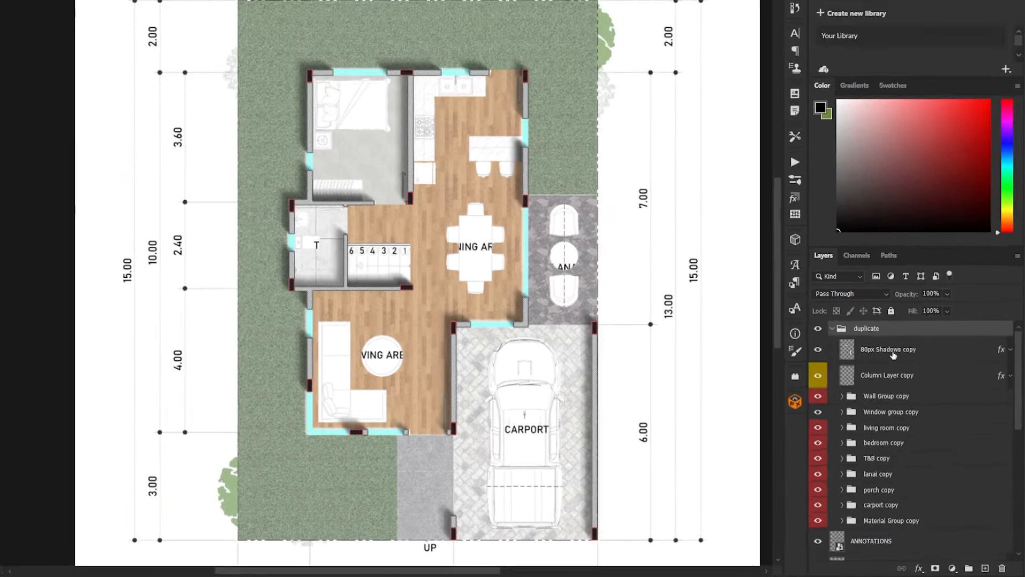
click(922, 297)
key(Delete)
Delete the Window Light layer inside Window group copy and collapse that group.
click(867, 400)
click(867, 399)
click(872, 412)
click(868, 412)
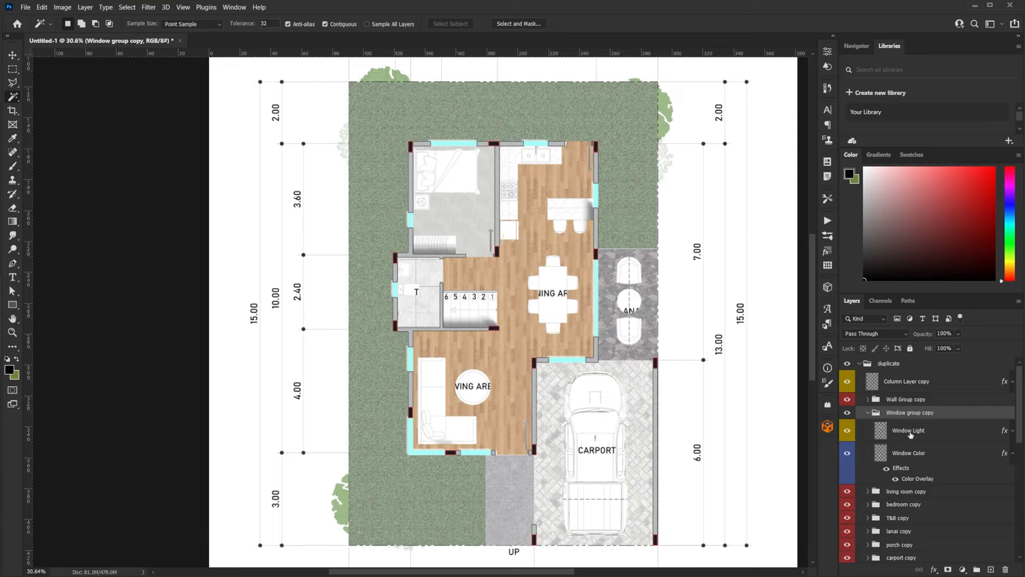
click(911, 434)
key(Delete)
click(868, 413)
Merge the whole duplicate group into a single layer and hide it.
scroll(895, 465, down, 2)
click(896, 480)
scroll(917, 427, up, 2)
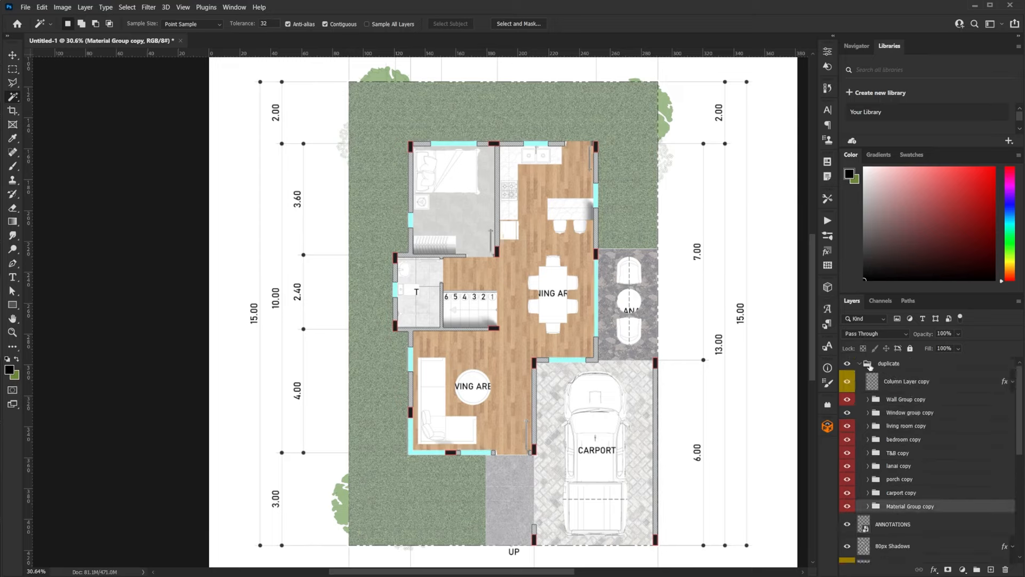
click(872, 366)
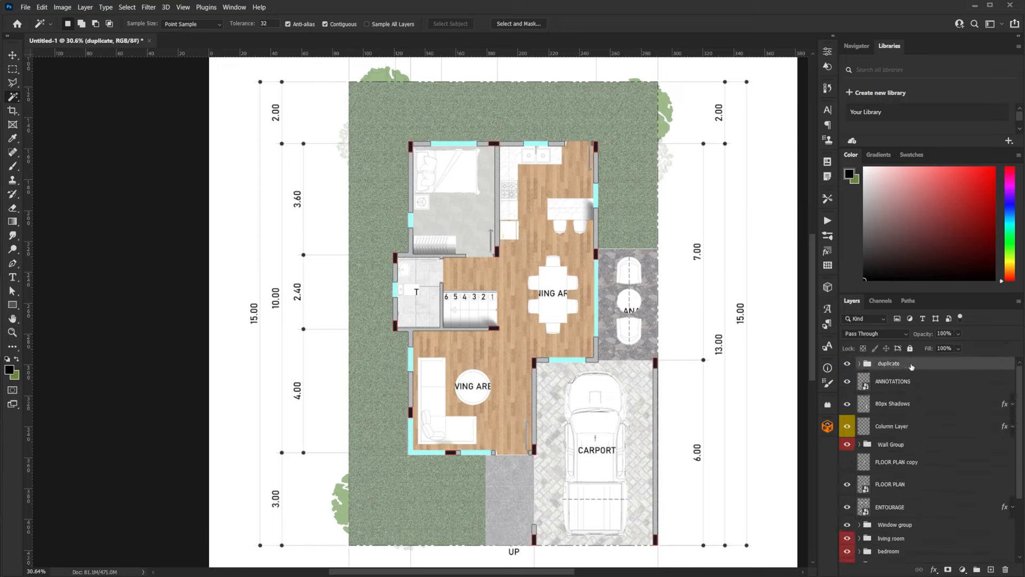
key(ctrl+e)
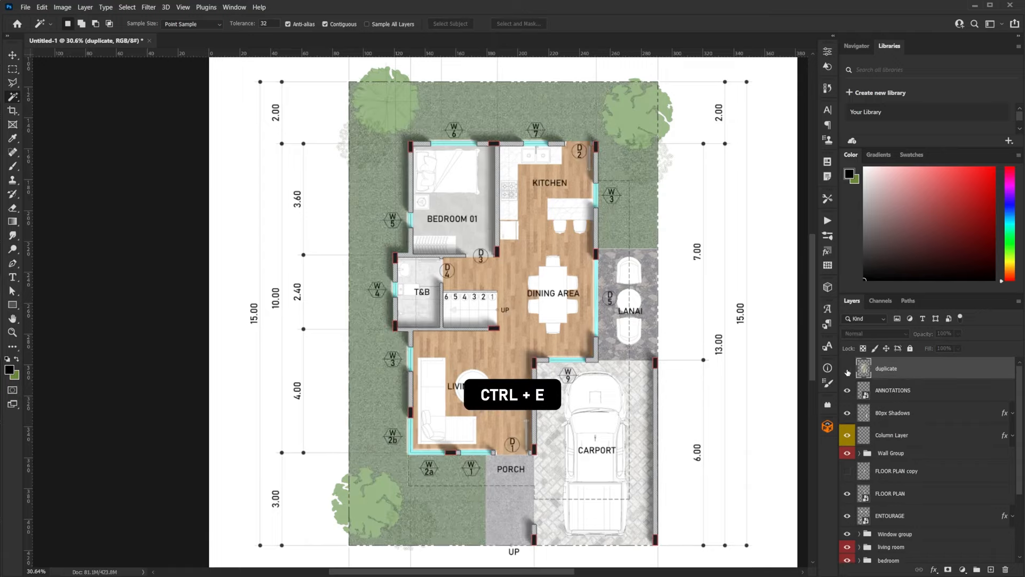
Group all layers from ANNOTATIONS down to Material Group and hide the new group.
click(900, 394)
scroll(911, 453, down, 4)
shift+click(892, 538)
key(ctrl+g)
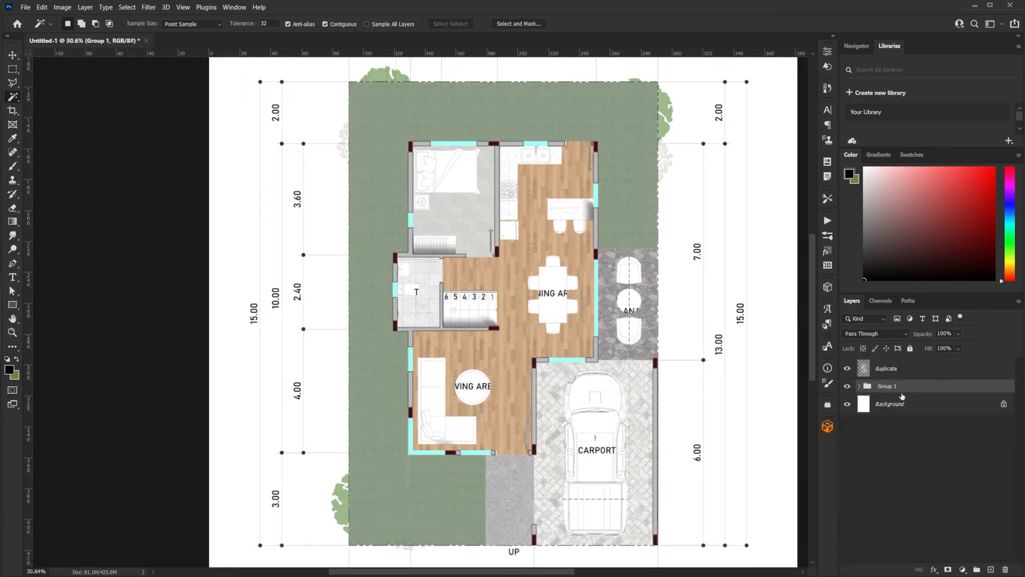
click(849, 386)
Select the white stair, dining set, kitchen counter and refrigerator shapes on the duplicate layer with the Magic Wand.
key(alt+bracketright)
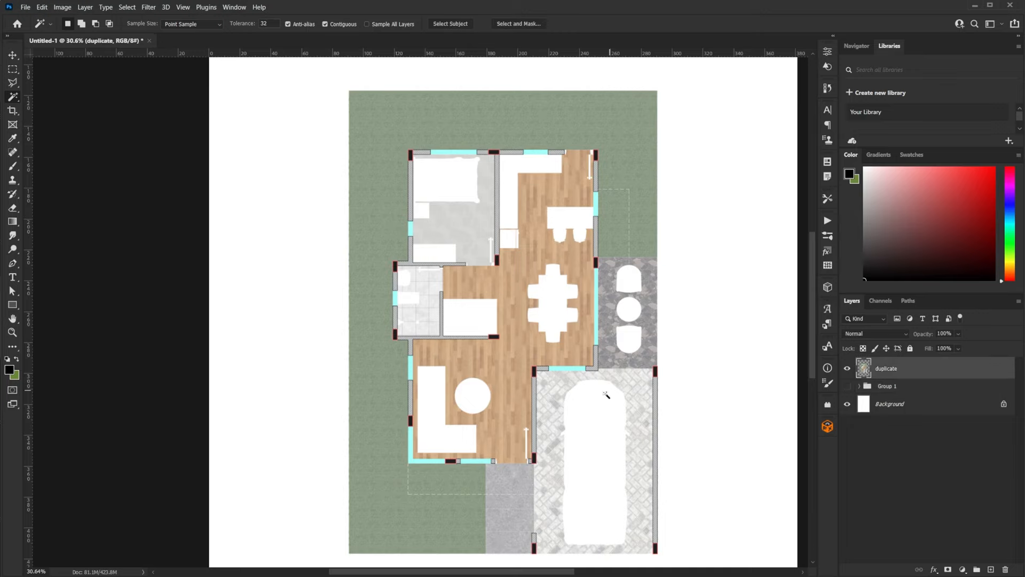
shift+click(468, 323)
shift+click(556, 217)
shift+click(504, 237)
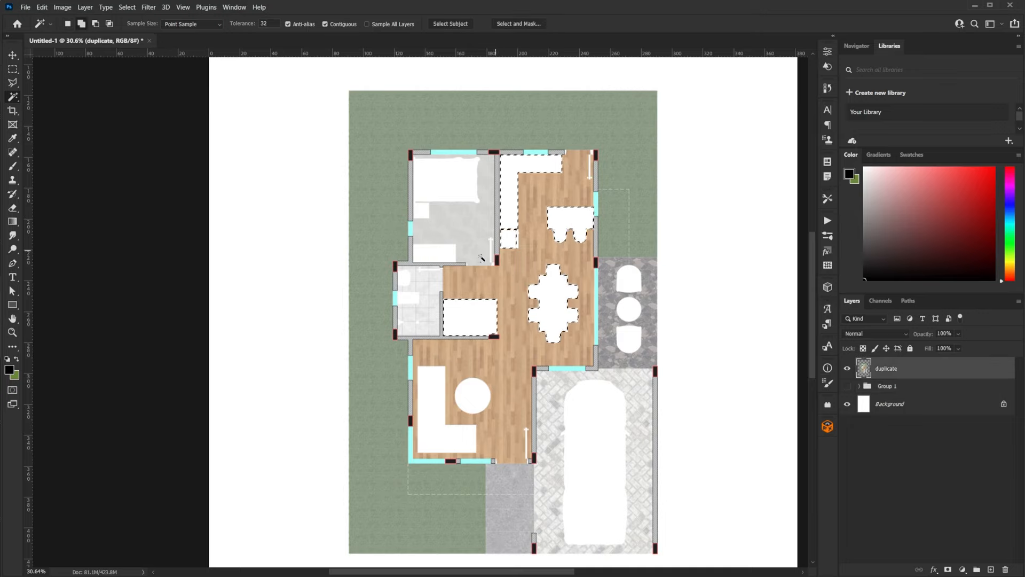
Add the remaining furniture and the car to the selection, and show Group 1 instead of the duplicate layer.
click(846, 367)
click(847, 386)
shift+click(592, 397)
scroll(404, 320, up, 3)
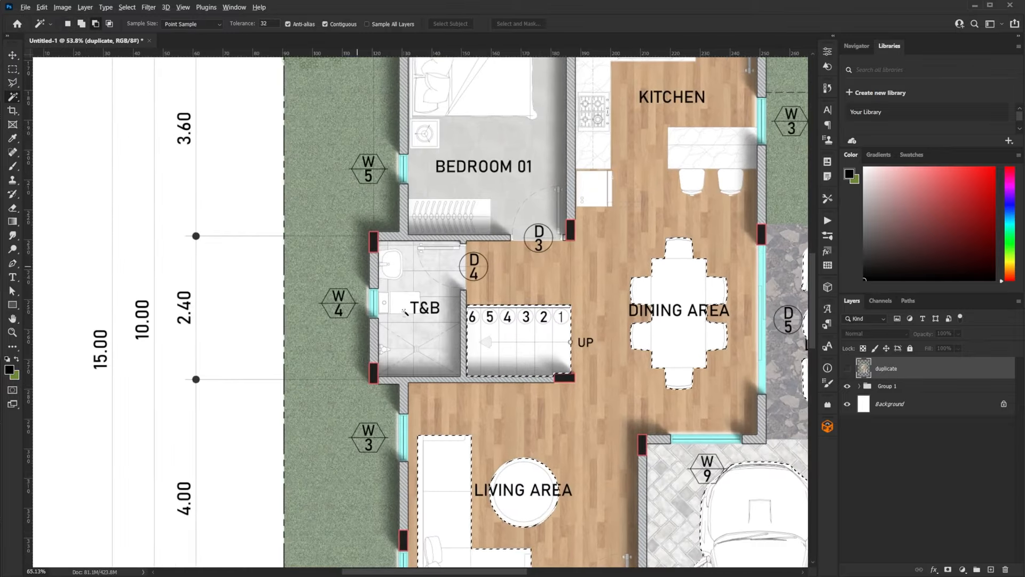
drag(401, 296, 349, 409)
drag(586, 310, 482, 362)
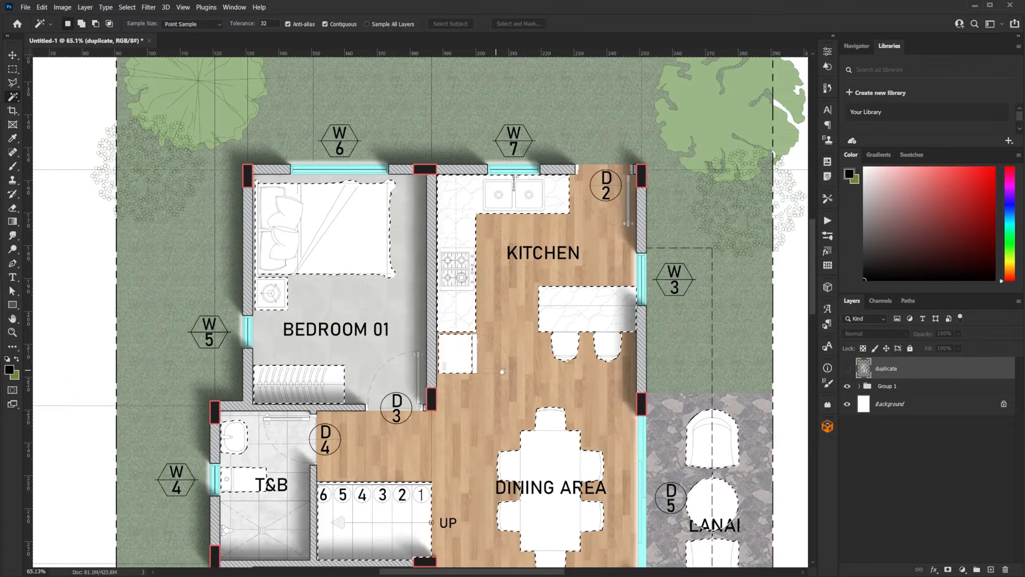
scroll(482, 362, down, 5)
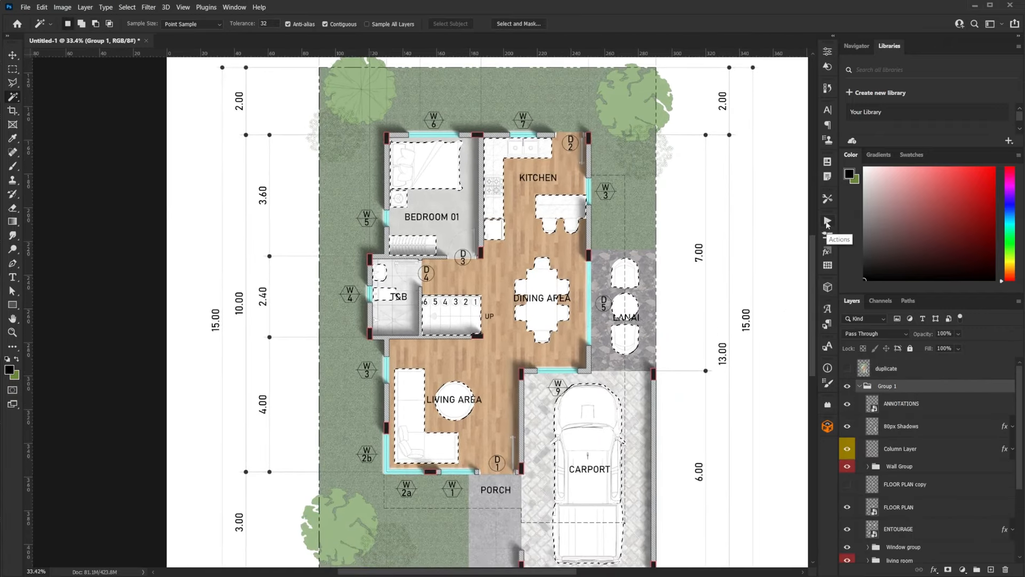
Run the Dynamic - 50px Shadows action on the furniture selection inside Group 1, and clear the selection.
click(827, 221)
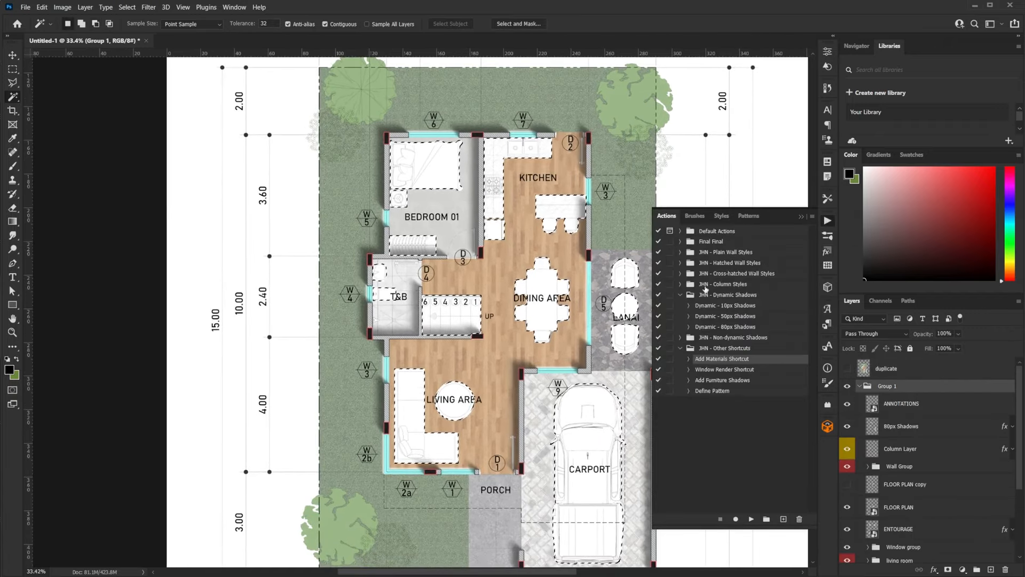
click(680, 348)
click(721, 318)
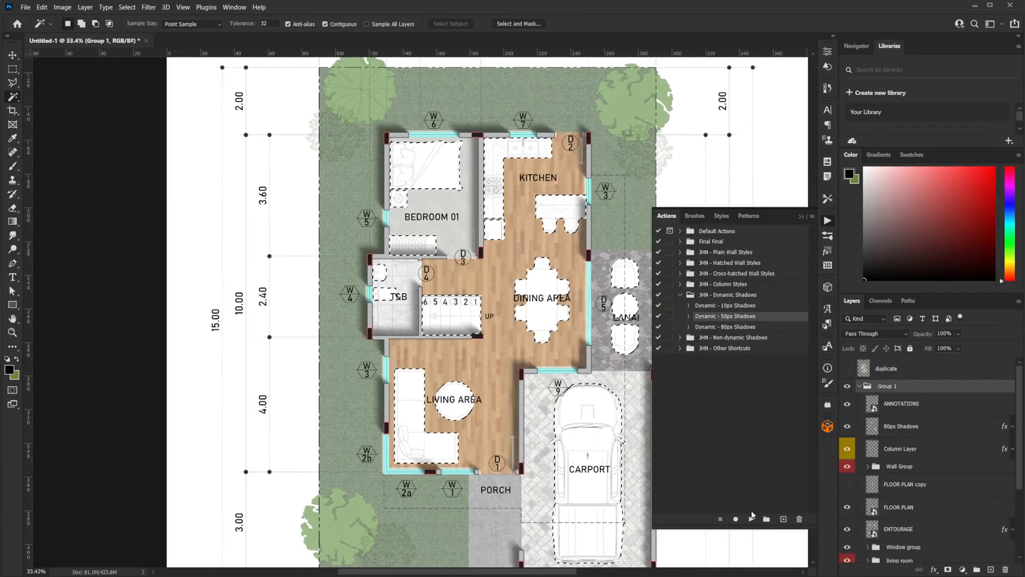
click(750, 519)
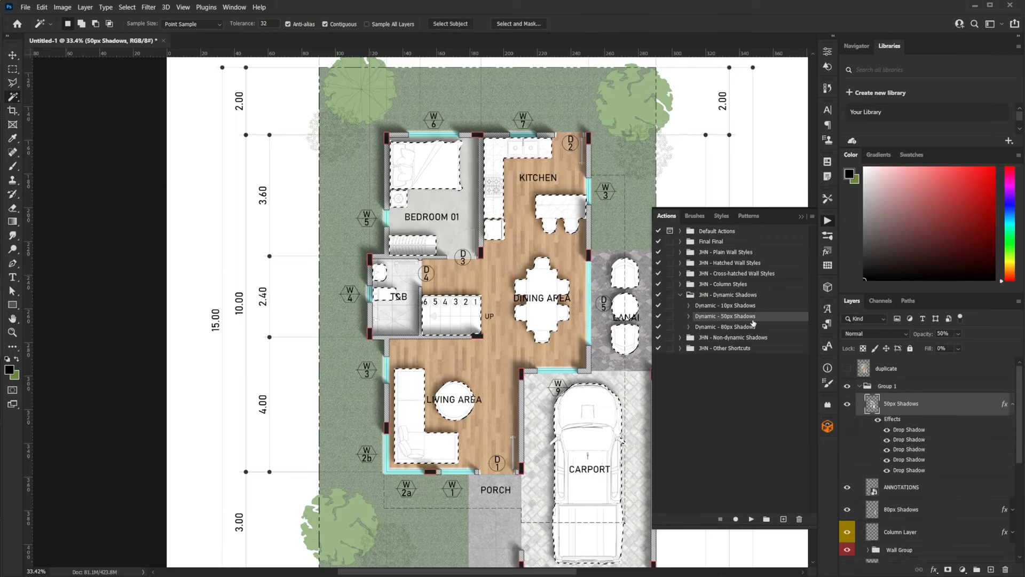
click(801, 217)
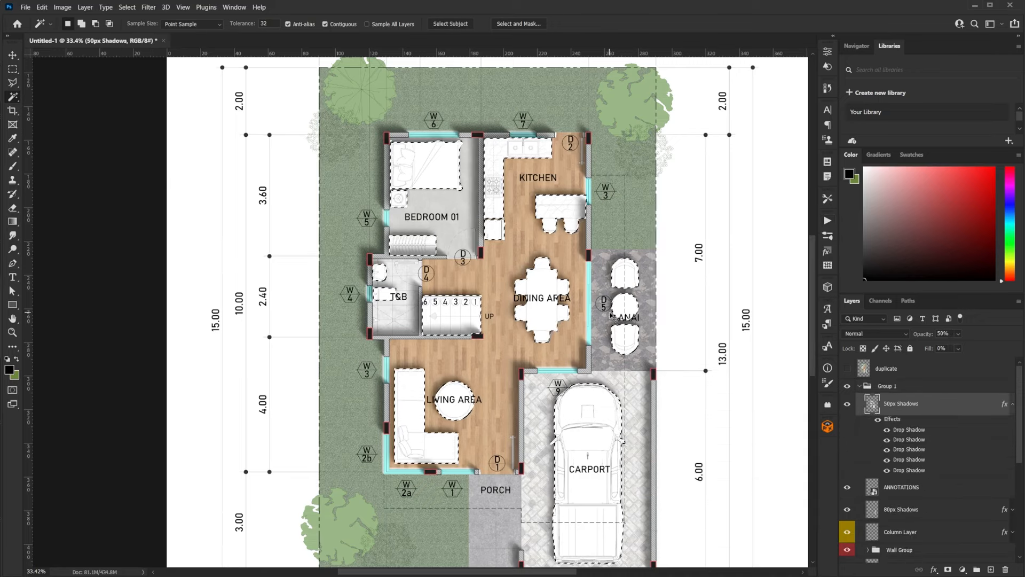
drag(591, 341, 593, 312)
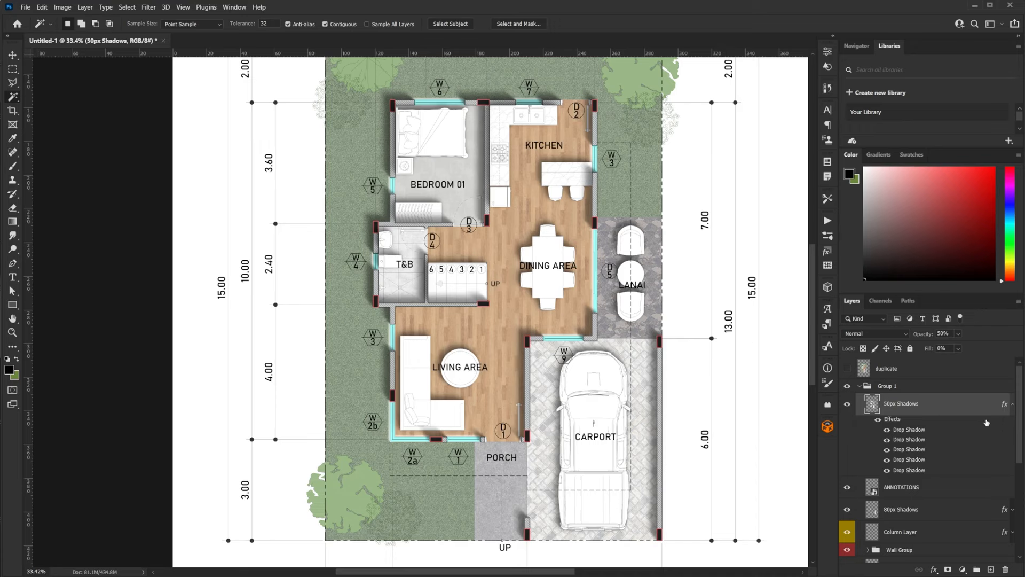
Collapse the 50px Shadows layer's effects and move the layer between Window group and the living room group.
click(1011, 407)
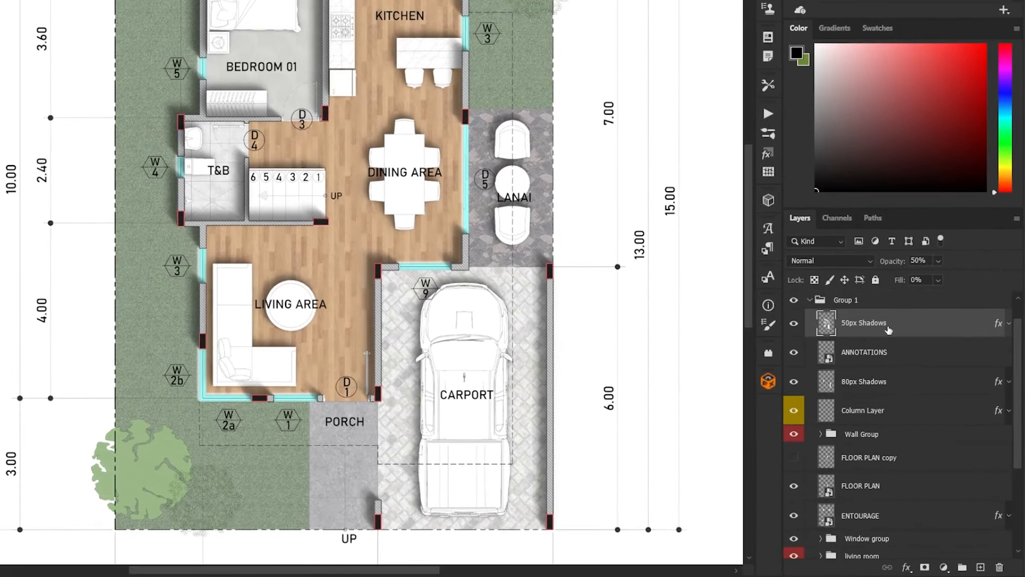
drag(888, 329, 854, 451)
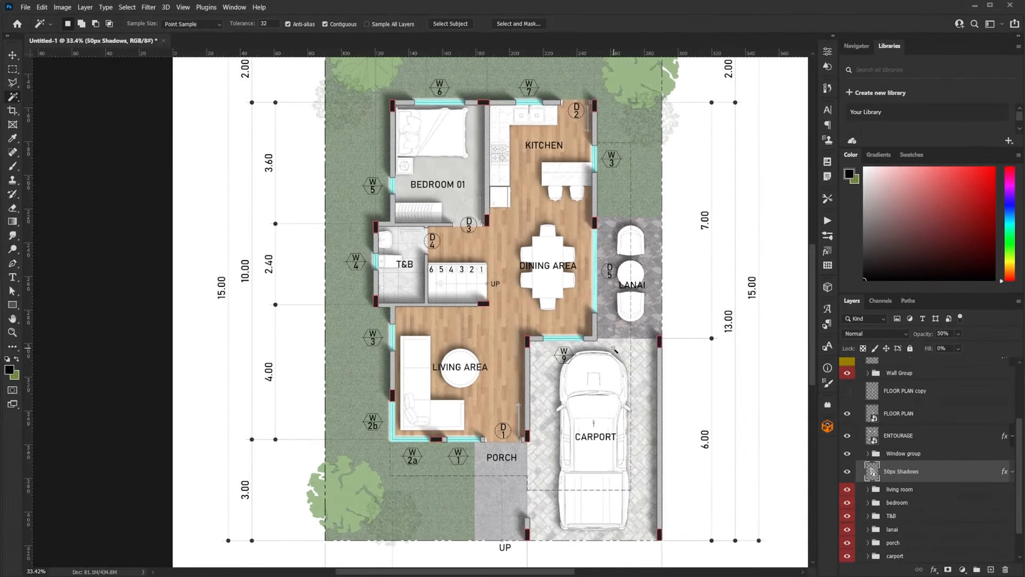
scroll(614, 350, down, 1)
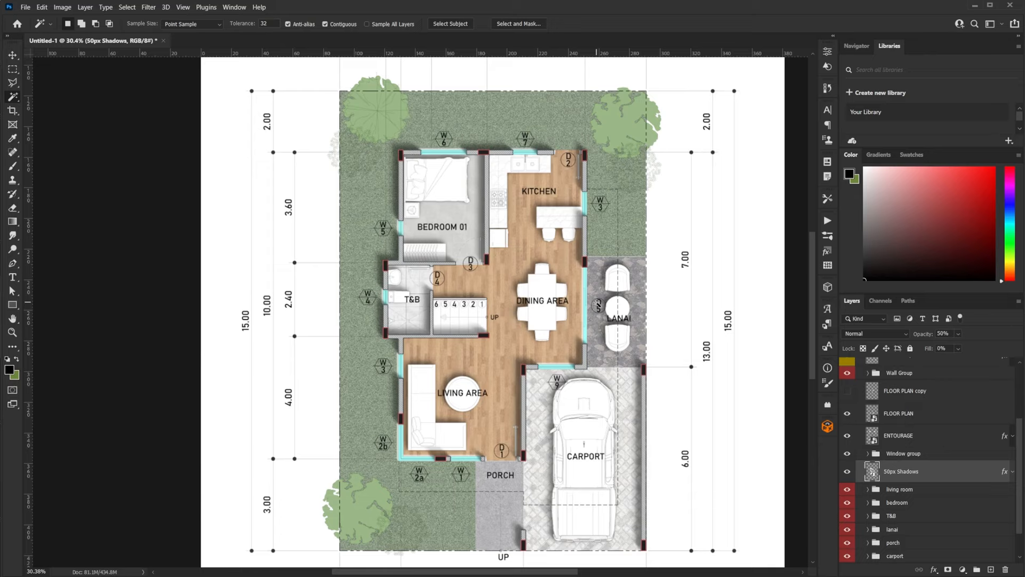
Select the porch floor area with a rectangular marquee, excluding the corner wall and column, and run the Dynamic - 10px Shadows action on it.
scroll(639, 269, up, 5)
scroll(633, 267, up, 3)
scroll(632, 267, down, 3)
scroll(633, 267, up, 2)
scroll(633, 267, down, 2)
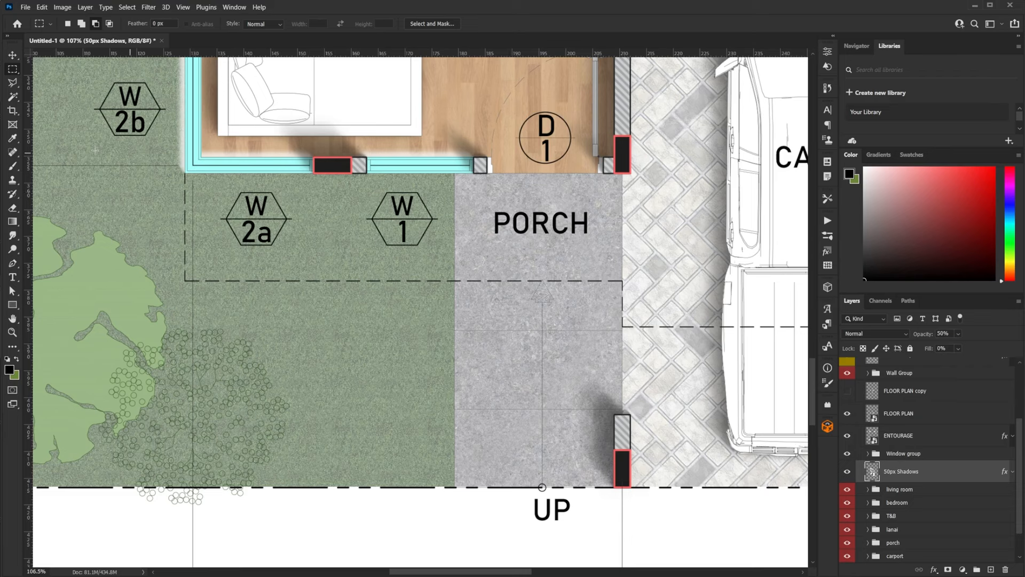
drag(454, 173, 615, 415)
click(827, 222)
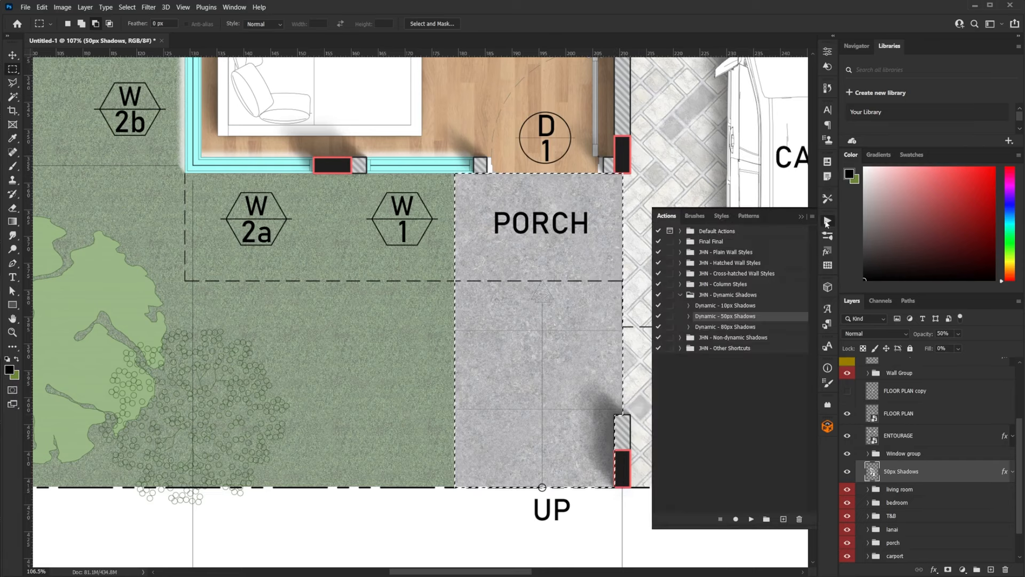
click(725, 305)
click(750, 519)
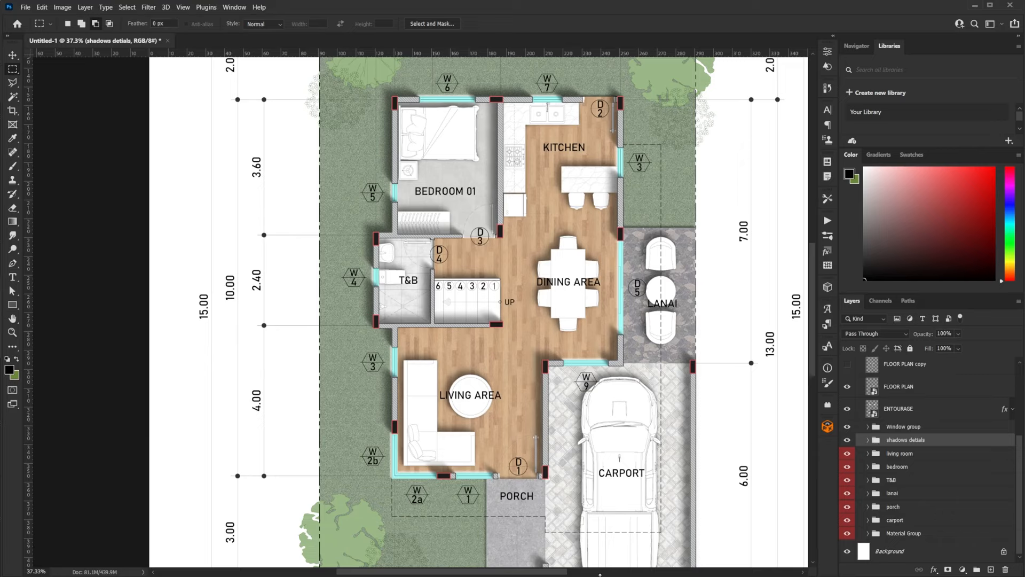
Switch to Chrome and search Google Images for "imperfections texture".
mouse_move(599, 575)
click(630, 552)
click(430, 286)
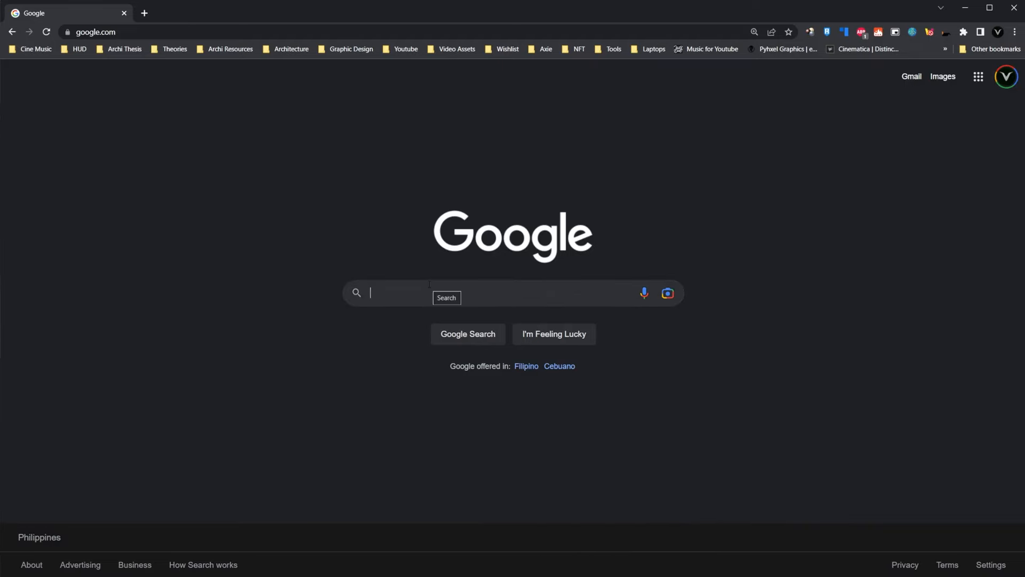
text(imperfections texture)
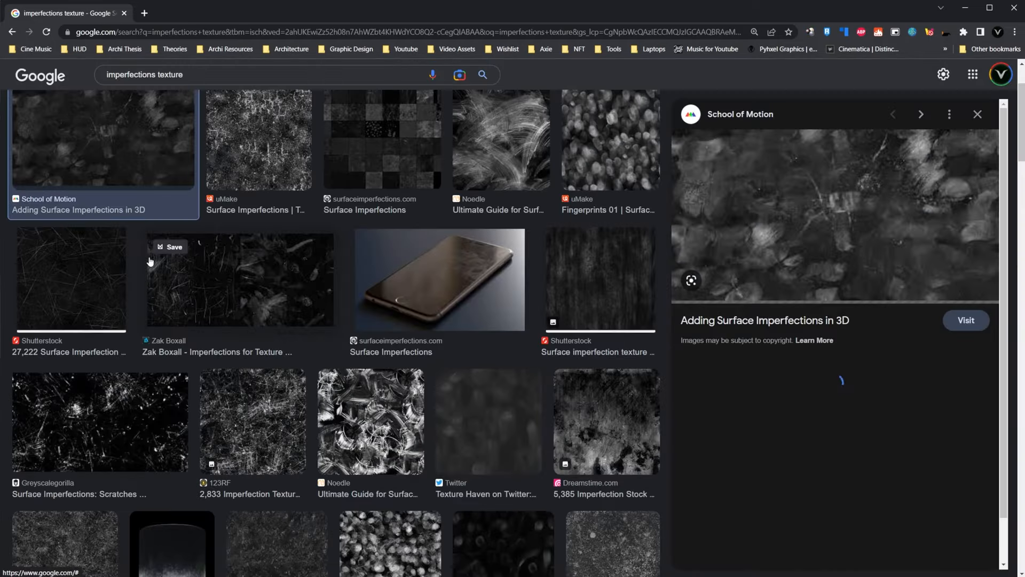
Save the School of Motion surface imperfections image and place the downloaded file into the floor plan document in Photoshop.
right_click(789, 231)
click(825, 327)
click(427, 308)
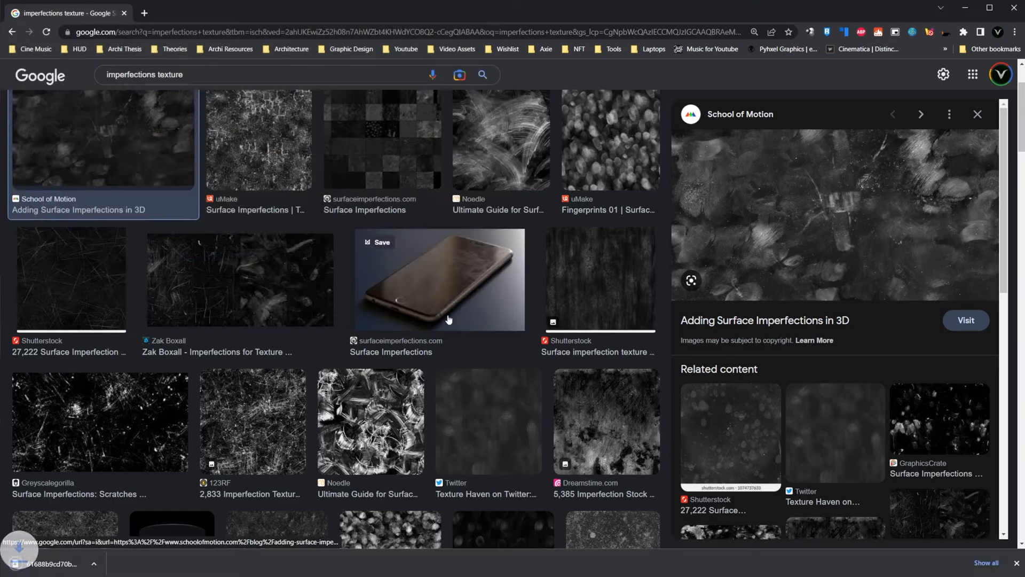
drag(63, 564, 741, 544)
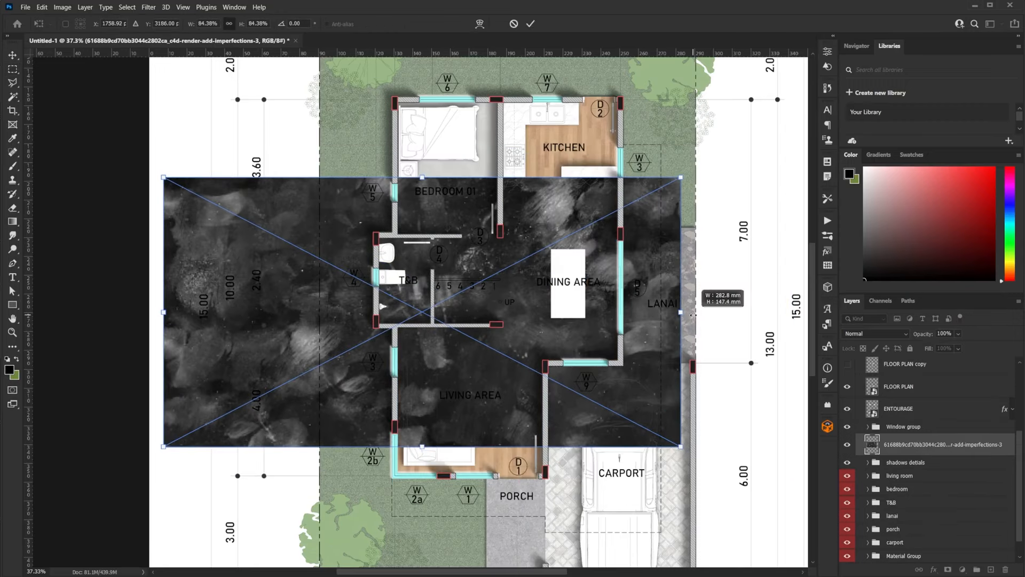
Rotate the imperfections texture by -90 degrees and fit it over the house interior at about 256 × 133 mm.
drag(694, 294, 422, 95)
drag(454, 234, 533, 213)
drag(646, 289, 623, 289)
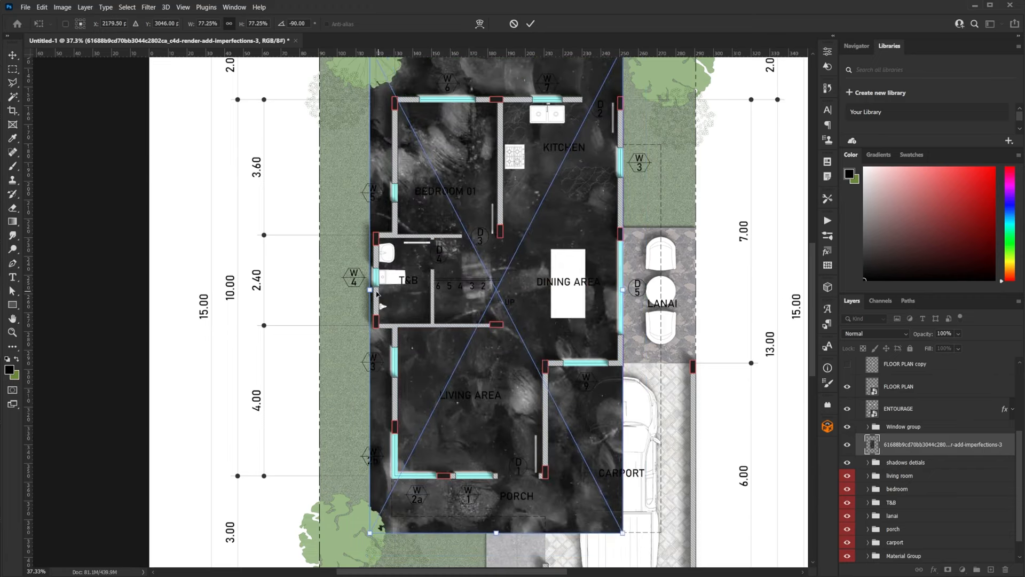
drag(369, 289, 372, 289)
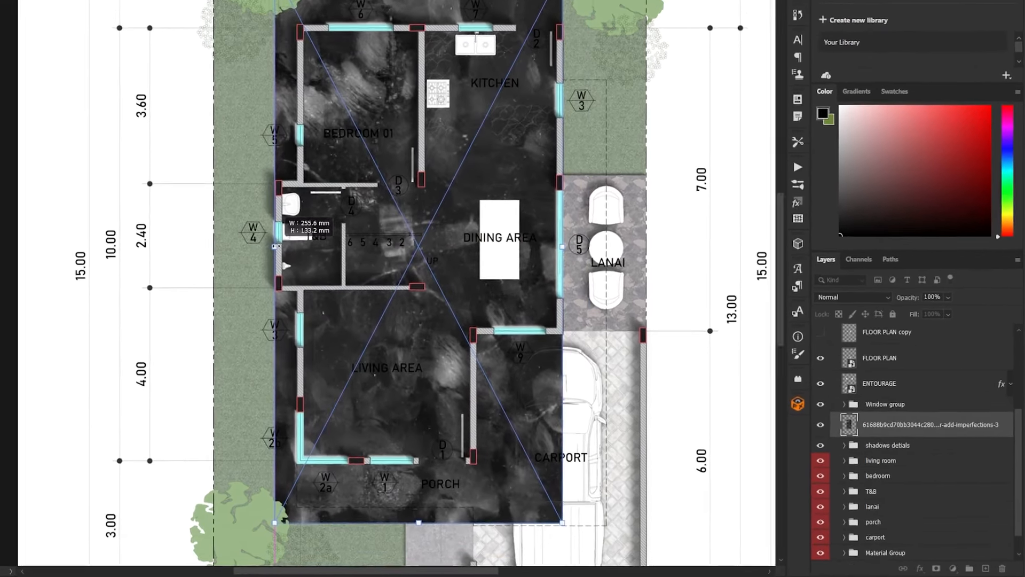
key(Return)
Move the imperfections layer into the living room group above Change Material Here and clip it to that layer.
scroll(937, 437, down, 1)
click(845, 434)
scroll(928, 449, down, 1)
drag(922, 377, 900, 395)
right_click(900, 381)
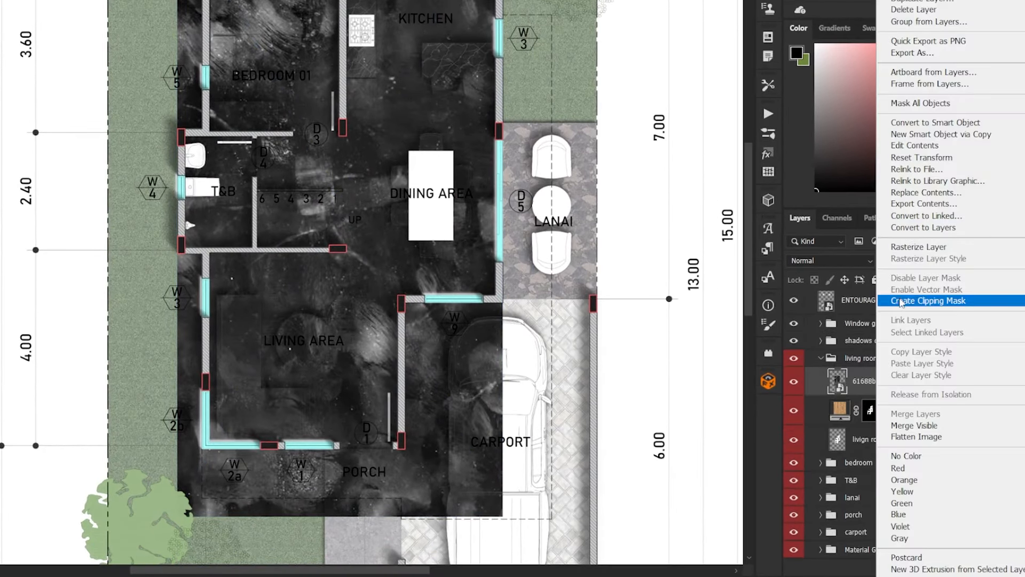
click(900, 298)
Set the imperfections layer's blend mode to Overlay and its opacity to 66%.
click(830, 261)
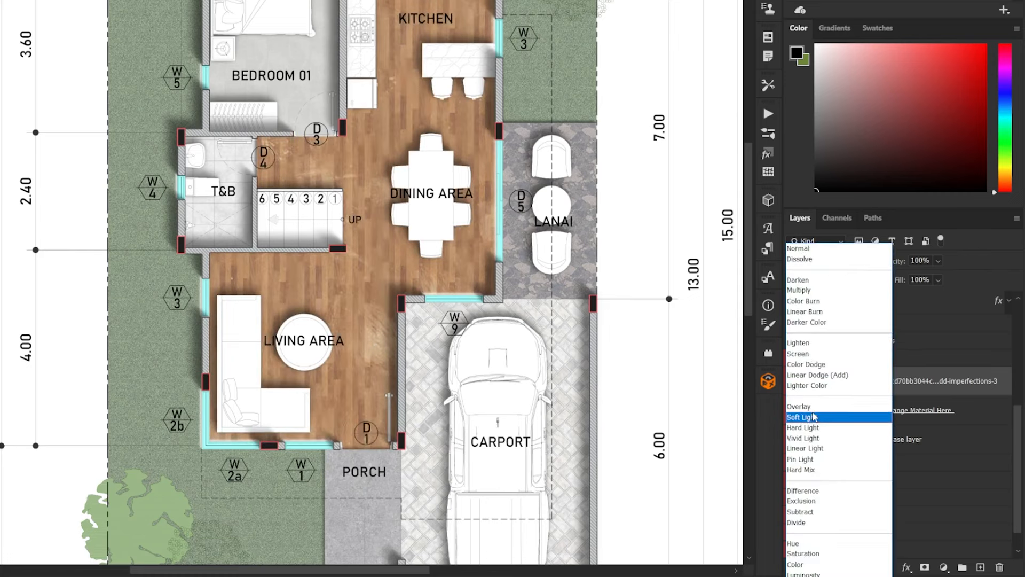
click(799, 407)
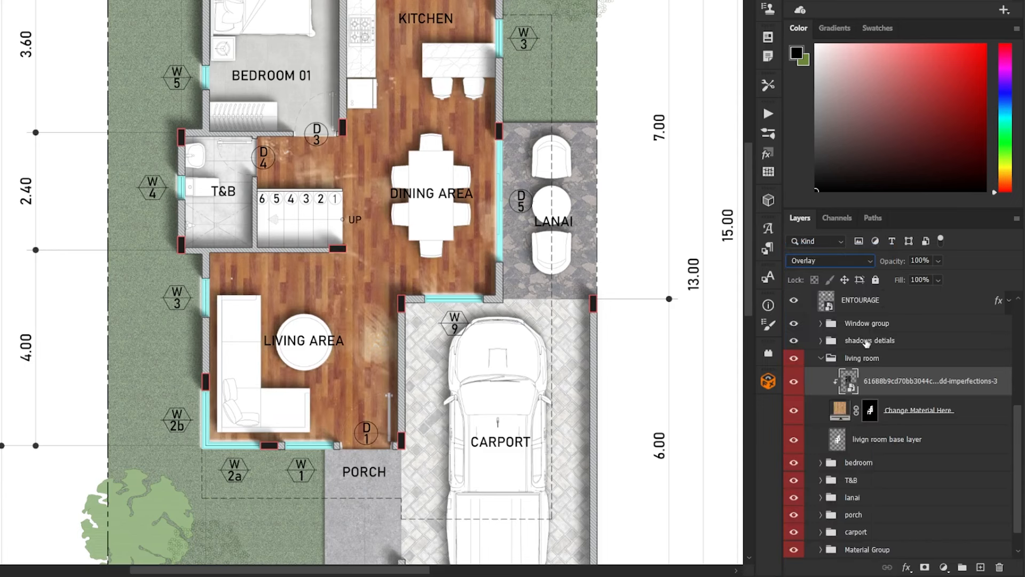
drag(889, 261, 869, 264)
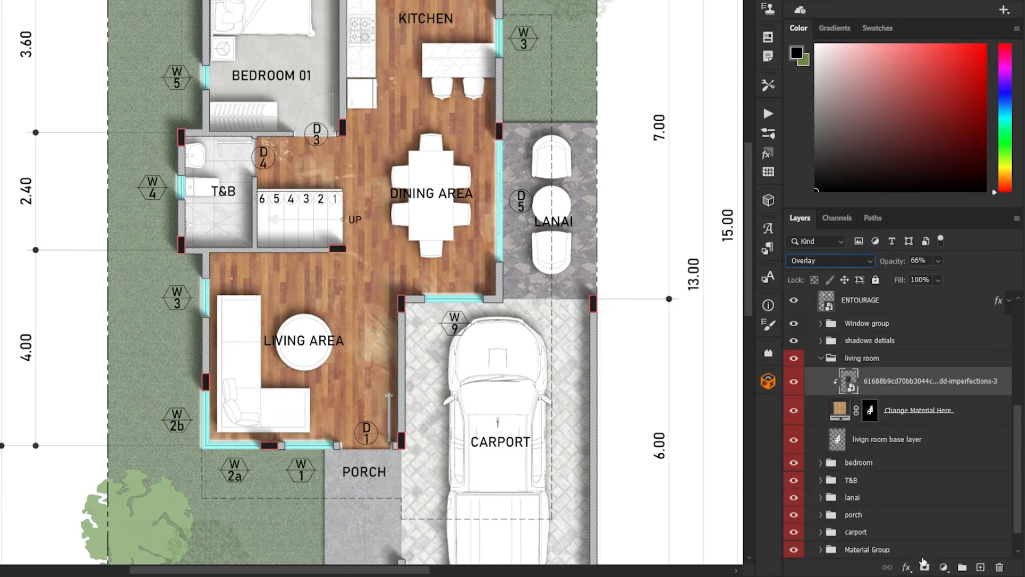
Add an inverted black mask to the imperfections layer and choose the Soft Round Pressure Opacity brush with white for painting.
click(926, 569)
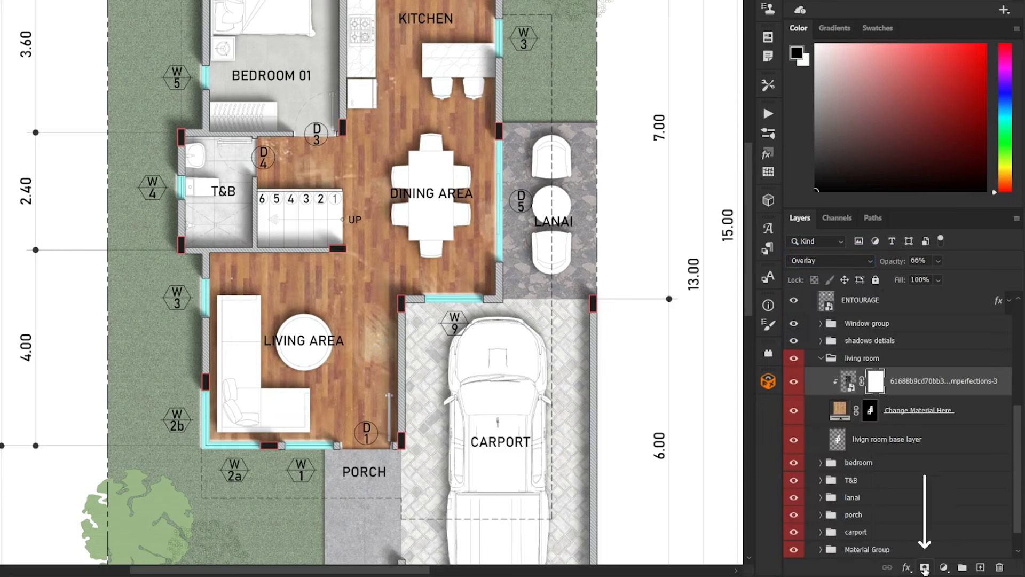
key(ctrl+i)
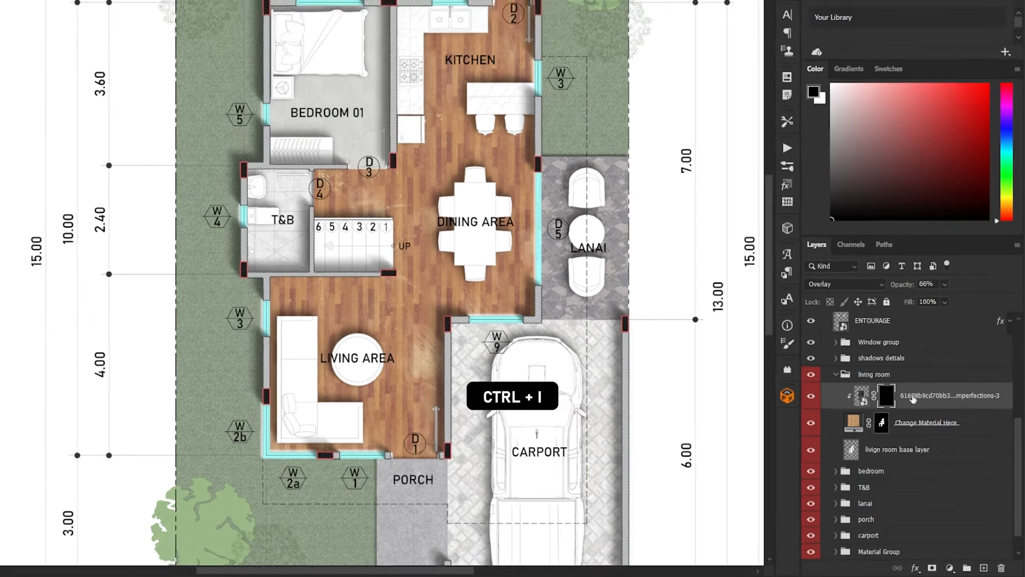
key(b)
click(77, 25)
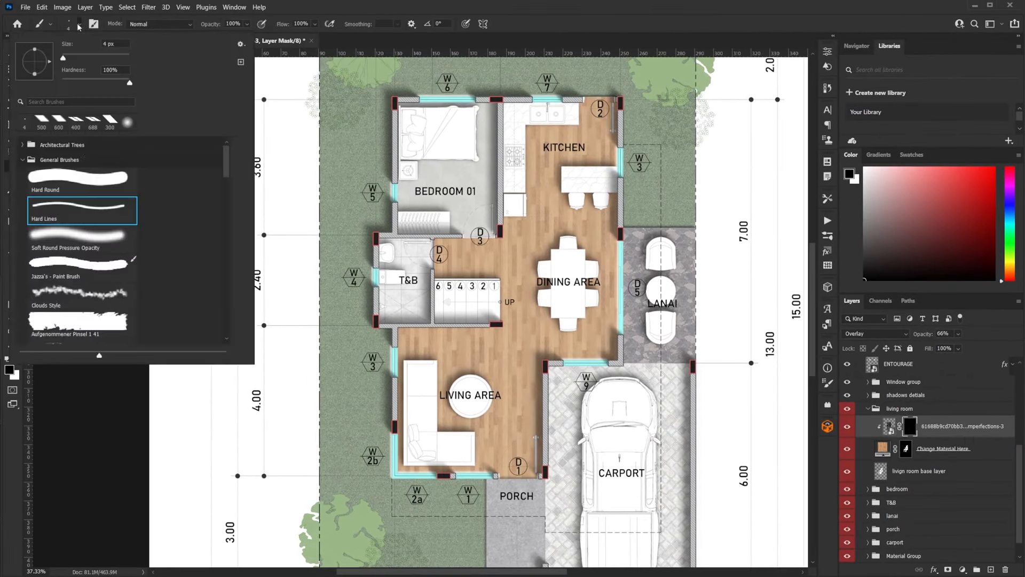
click(65, 240)
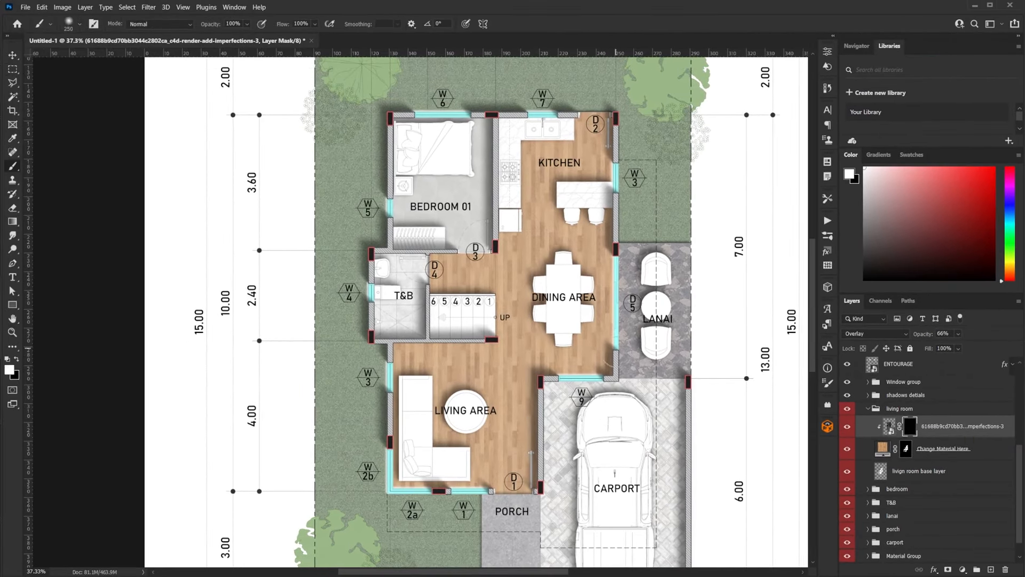
scroll(615, 348, up, 2)
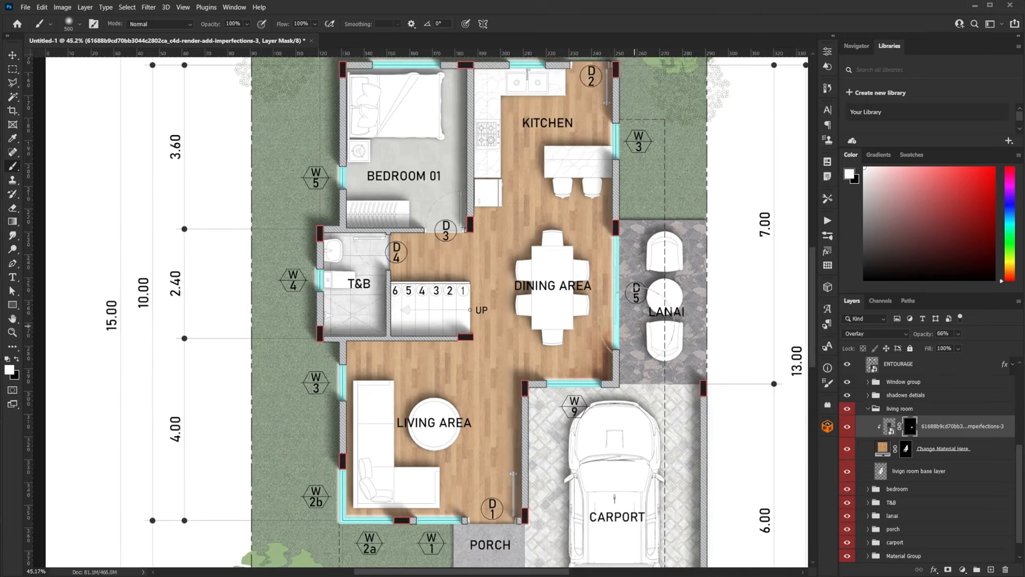
Paint white on the mask with a large soft brush across the dining, kitchen, stair and living areas, and adjust the layer's opacity.
key(bracketright)
key(bracketright)
key(bracketright)
key(bracketright)
drag(577, 266, 592, 337)
mouse_move(608, 155)
mouse_down()
mouse_move(537, 201)
mouse_move(396, 396)
mouse_move(387, 274)
mouse_up()
scroll(387, 274, down, 1)
key(bracketleft)
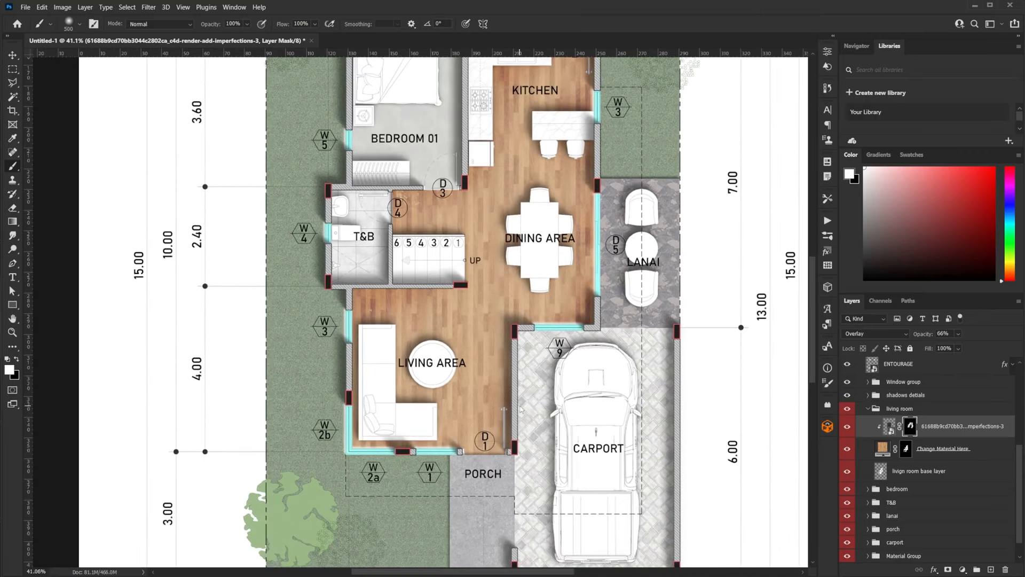
drag(490, 435, 490, 397)
drag(539, 299, 548, 331)
drag(553, 238, 543, 312)
mouse_move(494, 144)
mouse_down()
mouse_move(546, 238)
mouse_move(620, 181)
mouse_up()
mouse_move(614, 225)
mouse_down()
mouse_move(622, 173)
mouse_move(605, 192)
mouse_move(593, 177)
mouse_up()
drag(919, 335, 909, 336)
key(ctrl+minus)
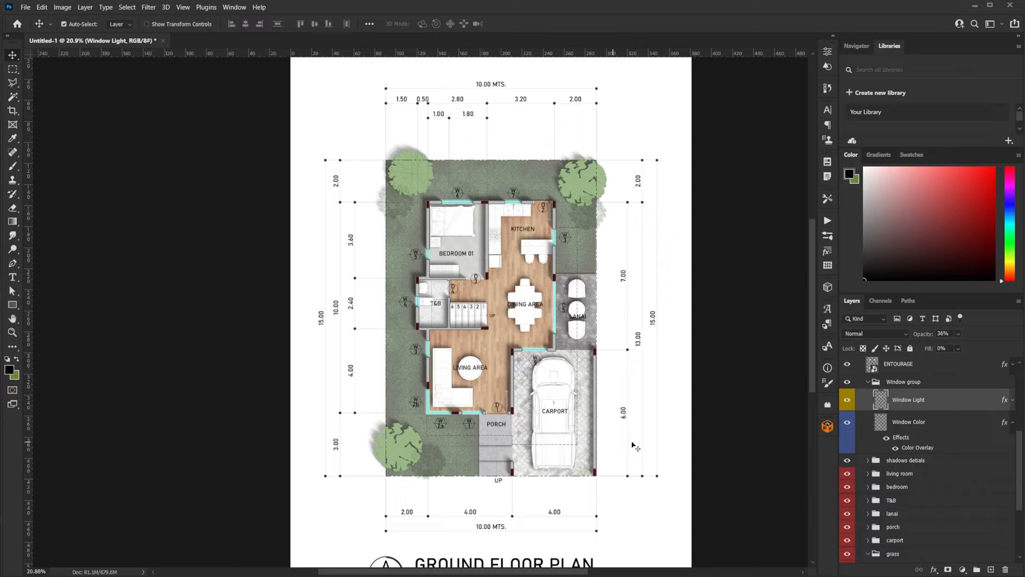
Browse the wood floor materials in the JHN - FRT Materials pattern set.
click(828, 266)
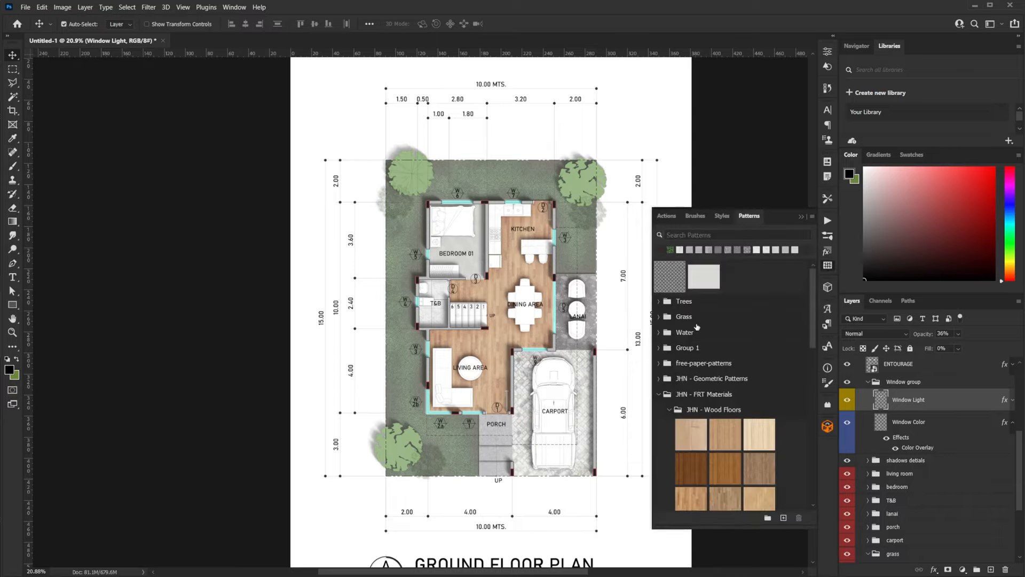
scroll(706, 407, down, 3)
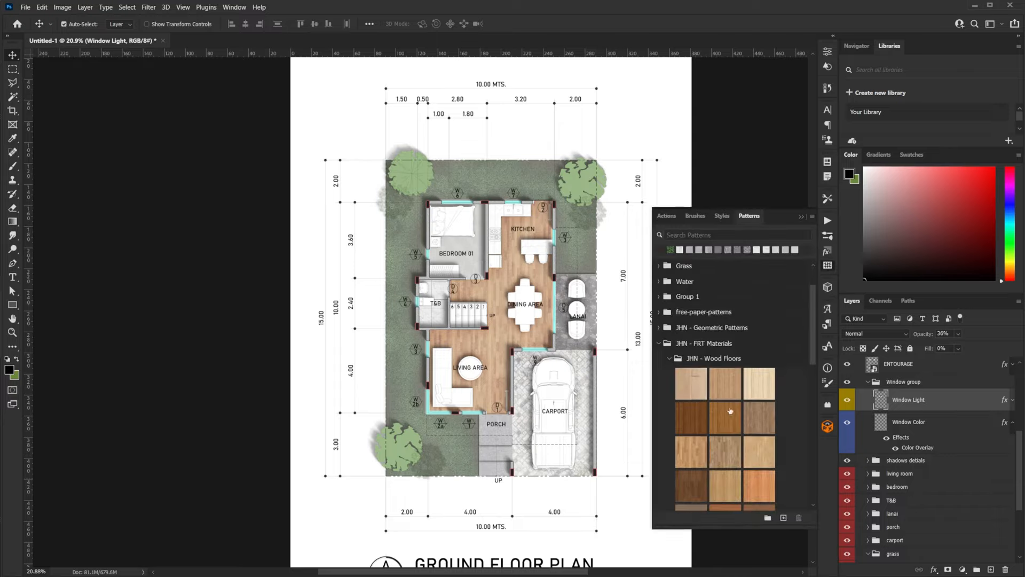
click(800, 217)
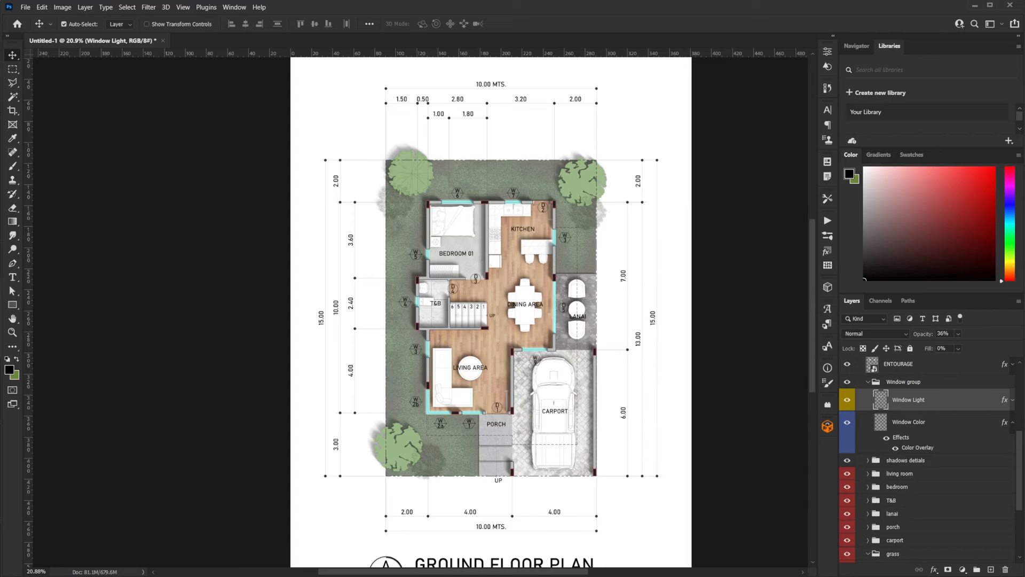
Switch to Chrome and open the bare concrete textures on textures.com.
click(601, 559)
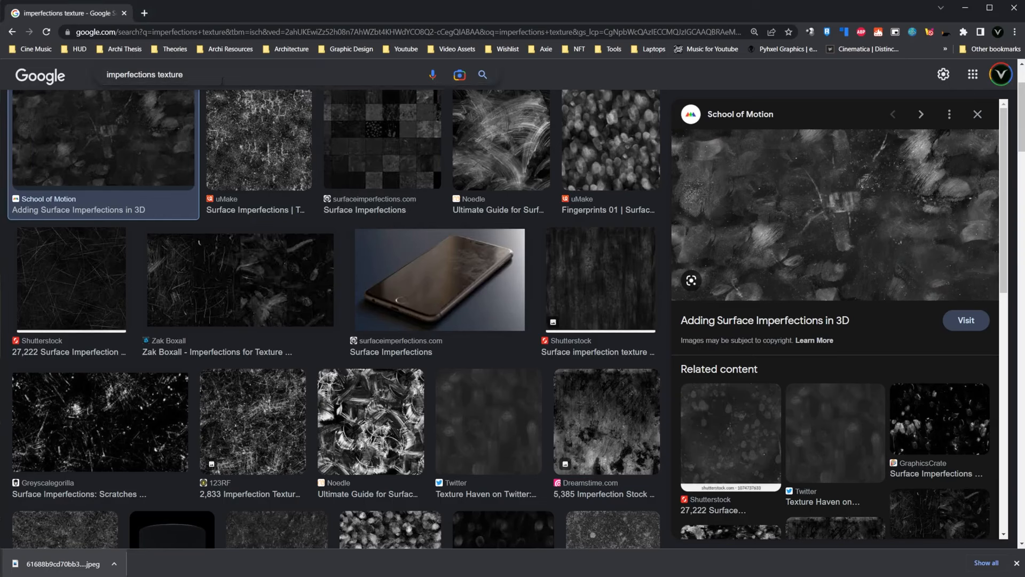
key(ctrl+l)
text(textures.com)
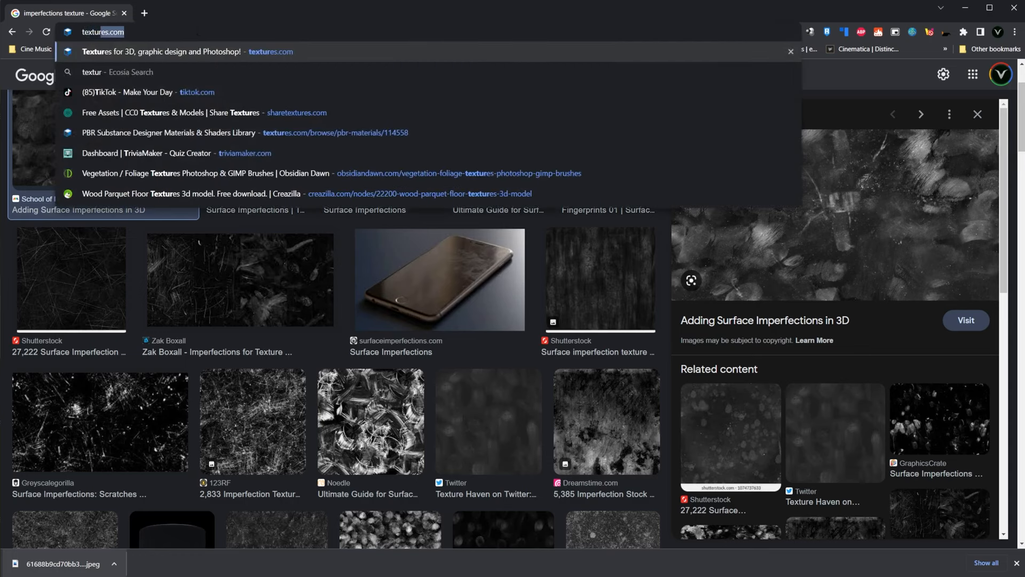
key(Return)
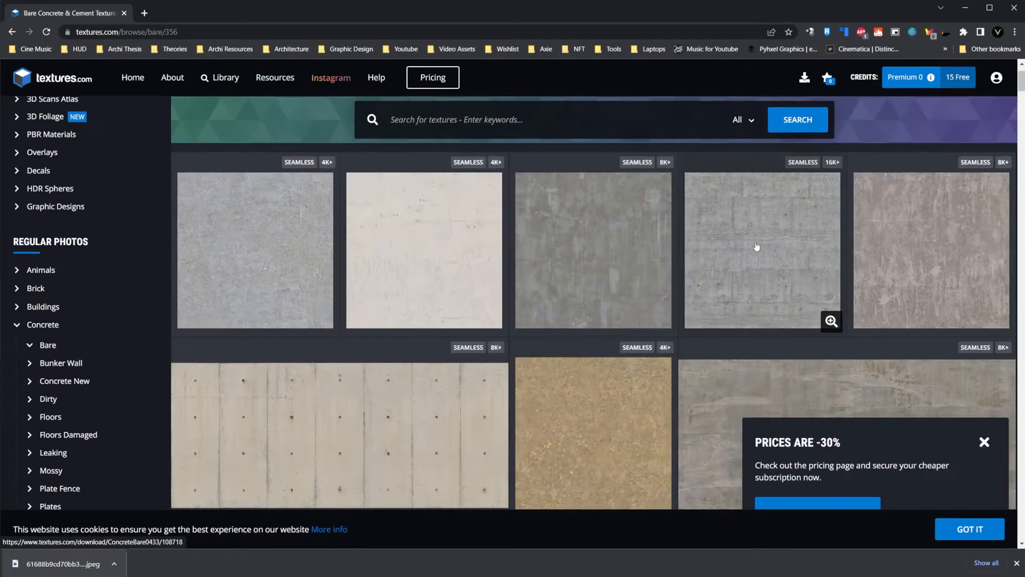
Download the free 1024x1024 seamless Image 1 of ConcreteBare0433 and open it as a separate document in Photoshop.
click(756, 247)
scroll(323, 276, down, 4)
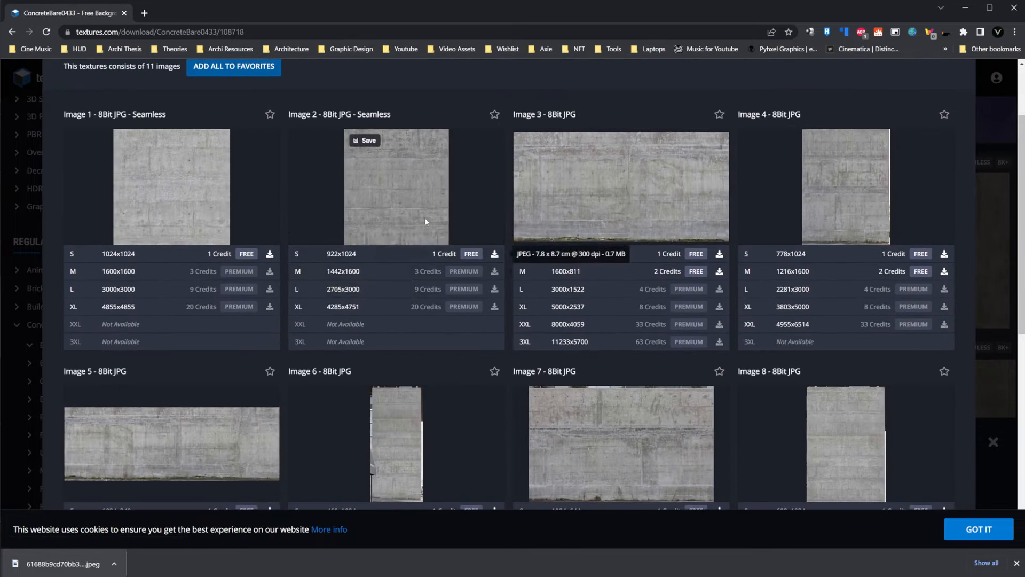
scroll(193, 246, up, 2)
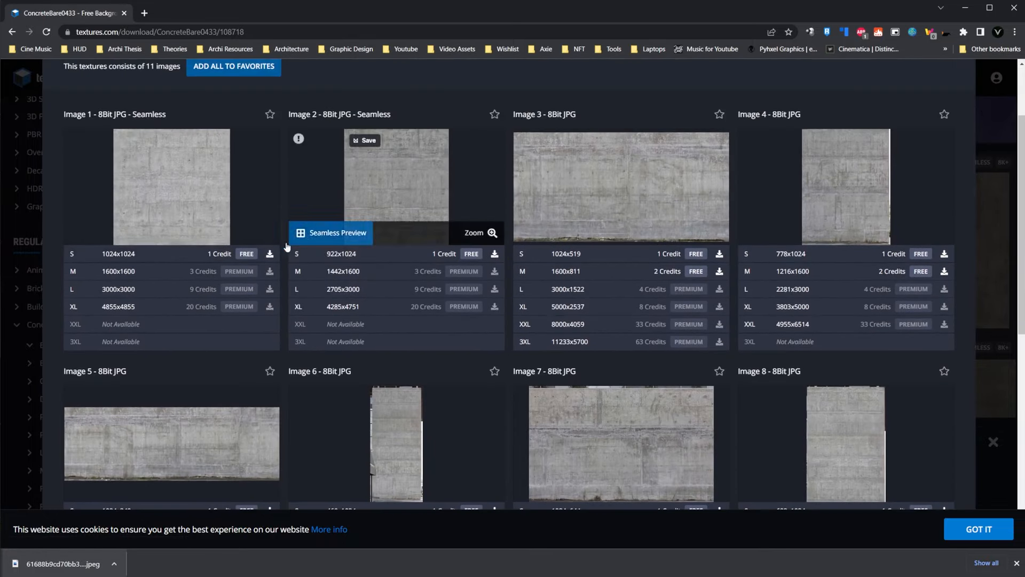
click(248, 254)
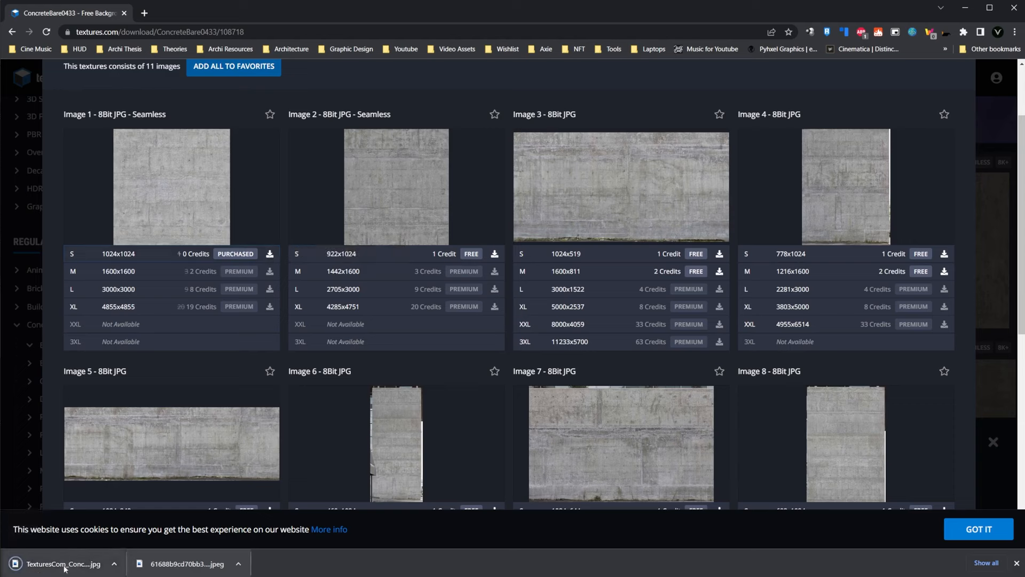
drag(58, 567, 561, 455)
key(alt+Tab)
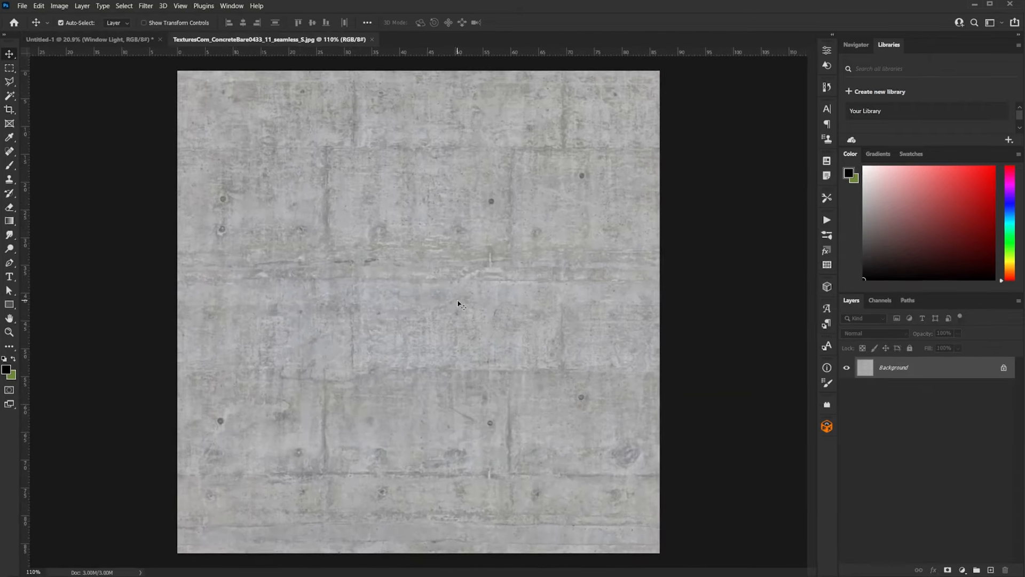
Select the whole concrete image, run the Define Pattern action from JHN - Other Shortcuts, and clear the selection.
key(ctrl+a)
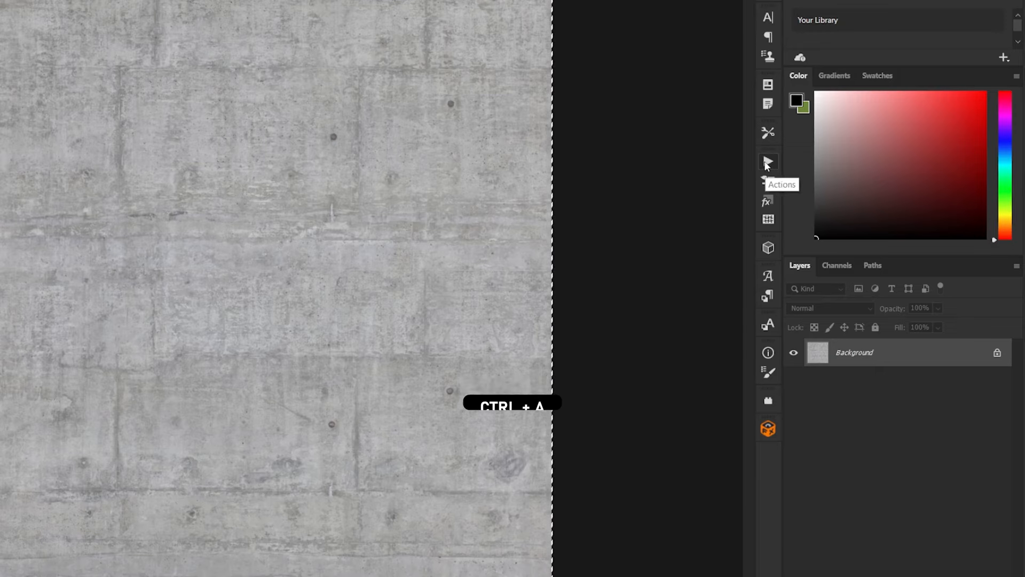
click(767, 161)
click(576, 327)
click(609, 384)
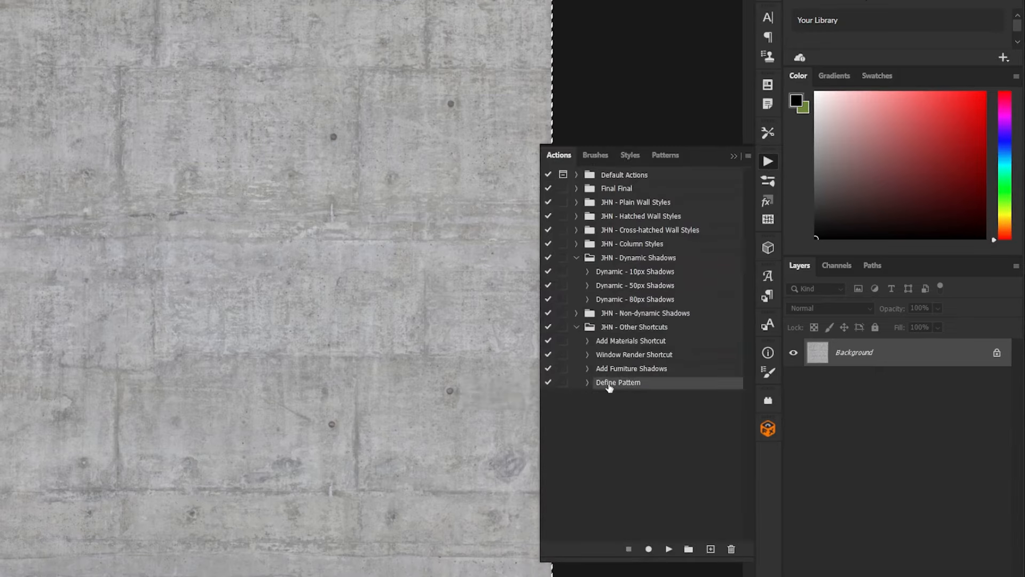
click(733, 158)
key(ctrl+d)
Collapse the JHN - Wood Floors patterns and select the new concrete pattern below the material folders.
click(768, 219)
click(560, 407)
scroll(654, 360, down, 2)
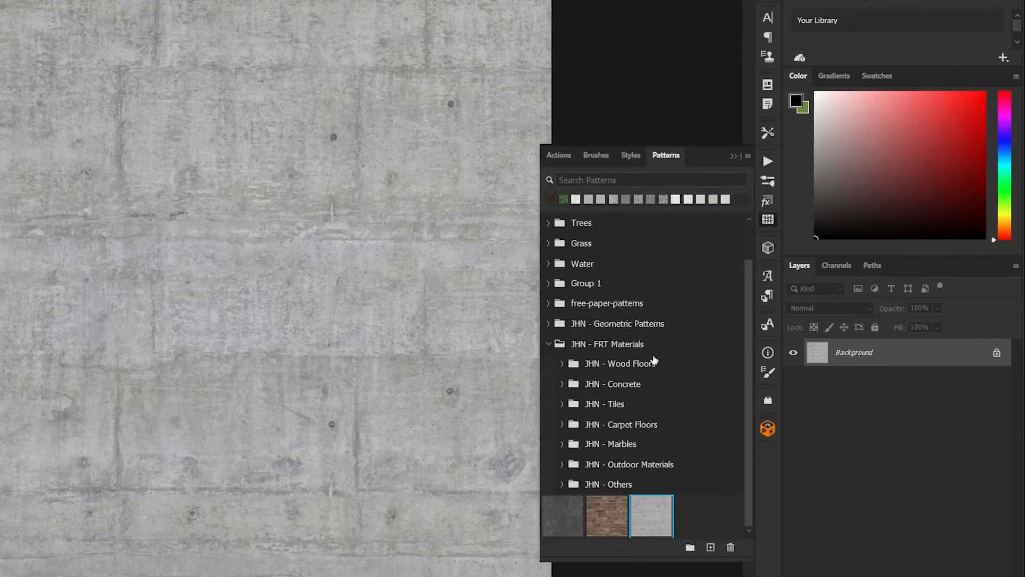
click(660, 516)
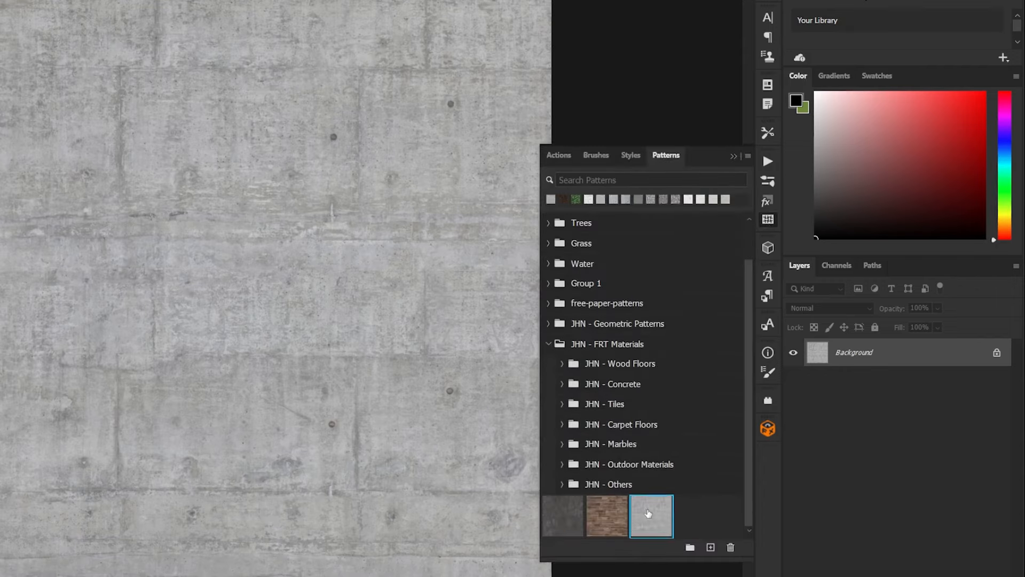
Rename the selected concrete pattern as Concrete.
right_click(651, 520)
click(670, 567)
click(383, 168)
right_click(644, 517)
click(658, 507)
right_click(654, 519)
click(665, 561)
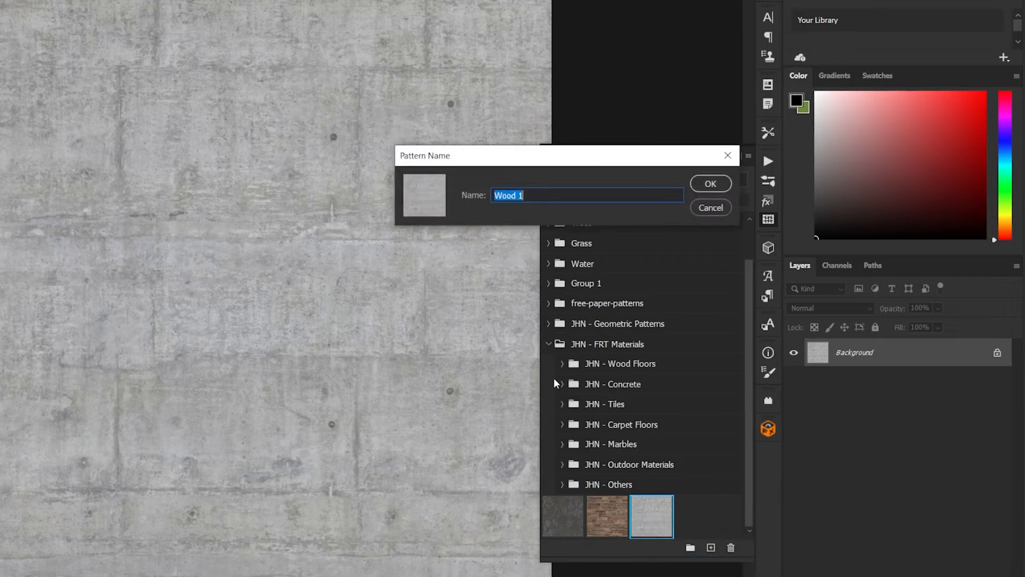
text(Concrete)
key(Return)
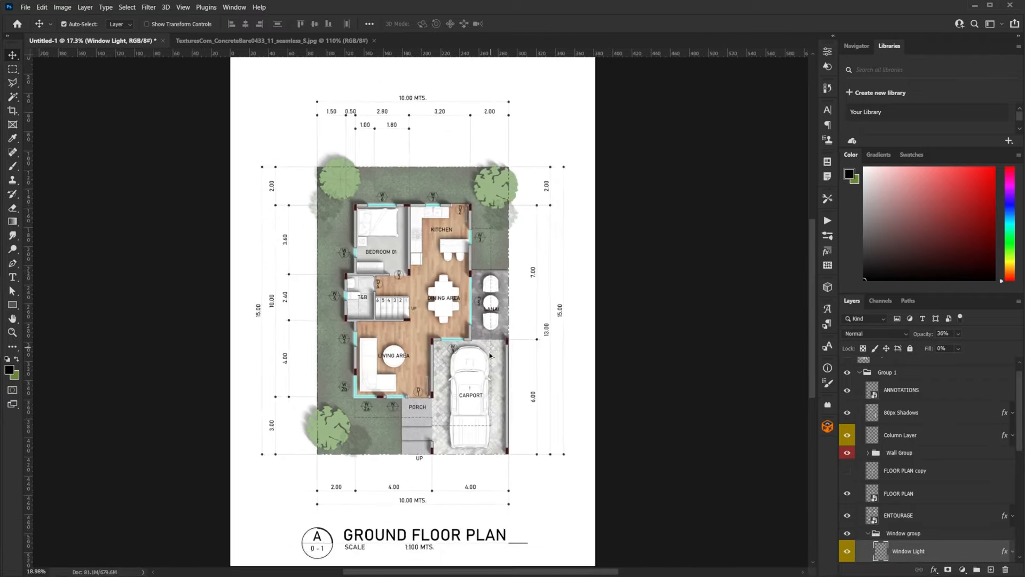
Return to the floor plan document, then collapse and select the Window group.
scroll(339, 326, up, 3)
scroll(340, 327, up, 1)
drag(340, 326, 387, 351)
scroll(443, 336, down, 3)
scroll(462, 342, up, 1)
click(867, 533)
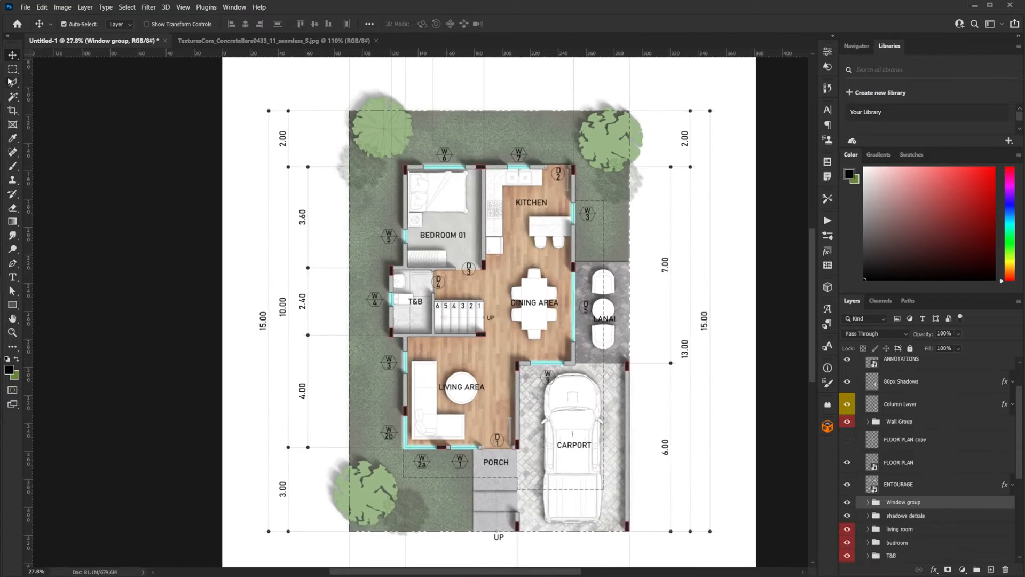
Select the footprint of the house, including the T&B and carport, with combined rectangular marquees, leaving out the lanai and porch.
key(m)
scroll(470, 256, up, 1)
scroll(470, 166, up, 2)
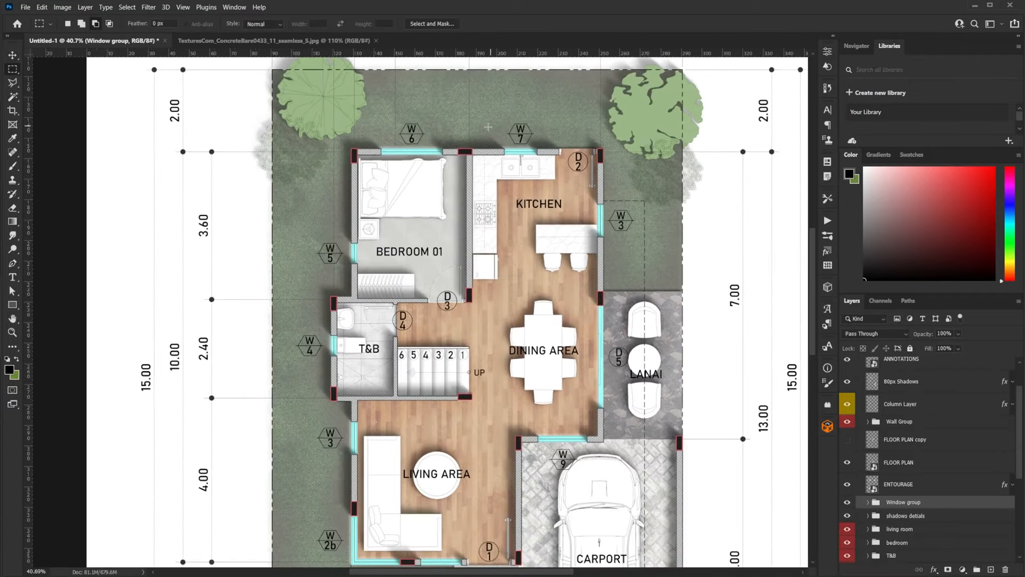
drag(350, 345, 594, 542)
drag(594, 542, 516, 348)
drag(729, 177, 507, 507)
scroll(612, 431, down, 2)
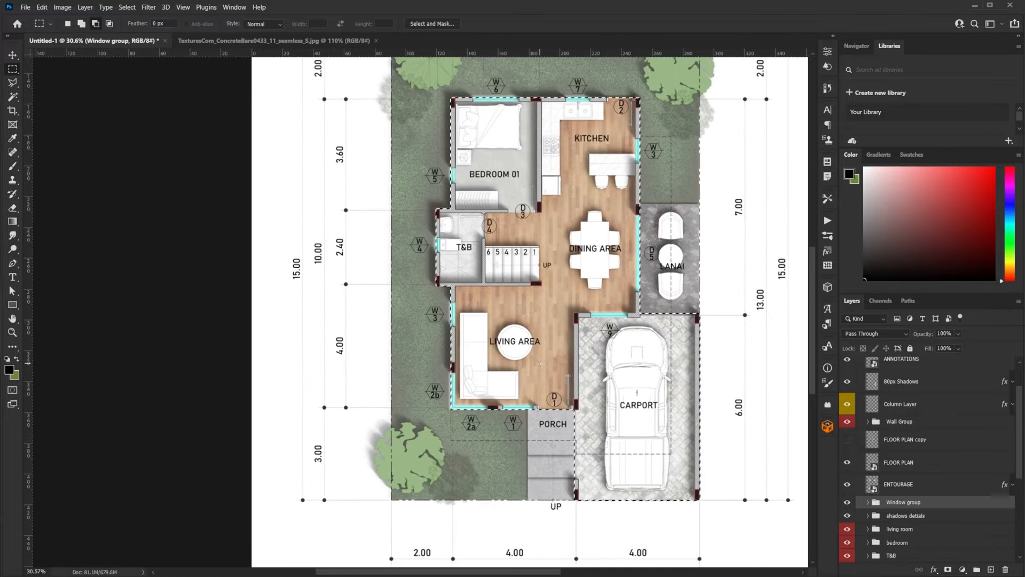
Run the Non-dynamic - 315deg Shadows action from JHN - Non-dynamic Shadows on the footprint selection.
click(827, 220)
click(681, 348)
click(680, 337)
click(760, 413)
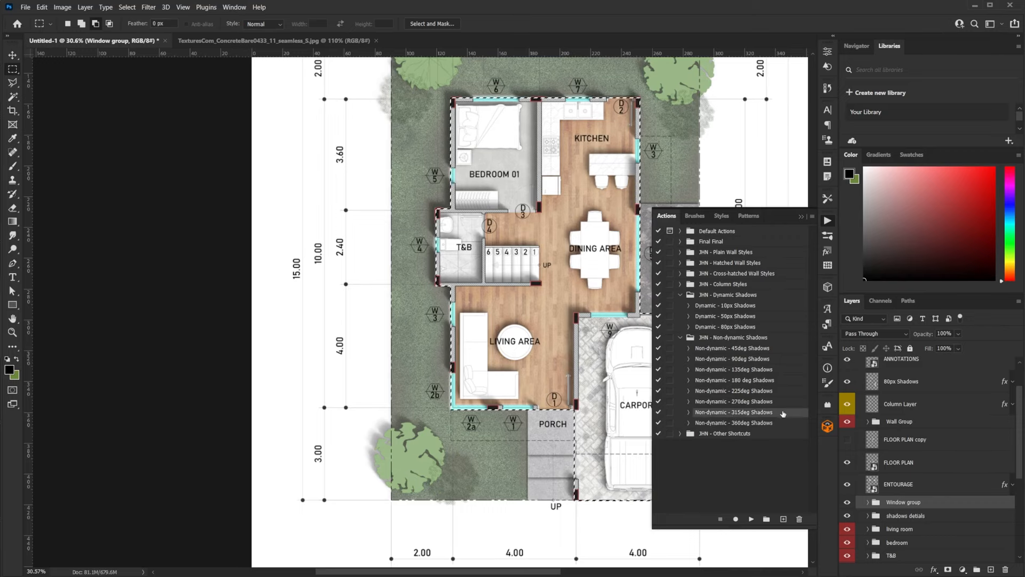
drag(638, 414, 607, 435)
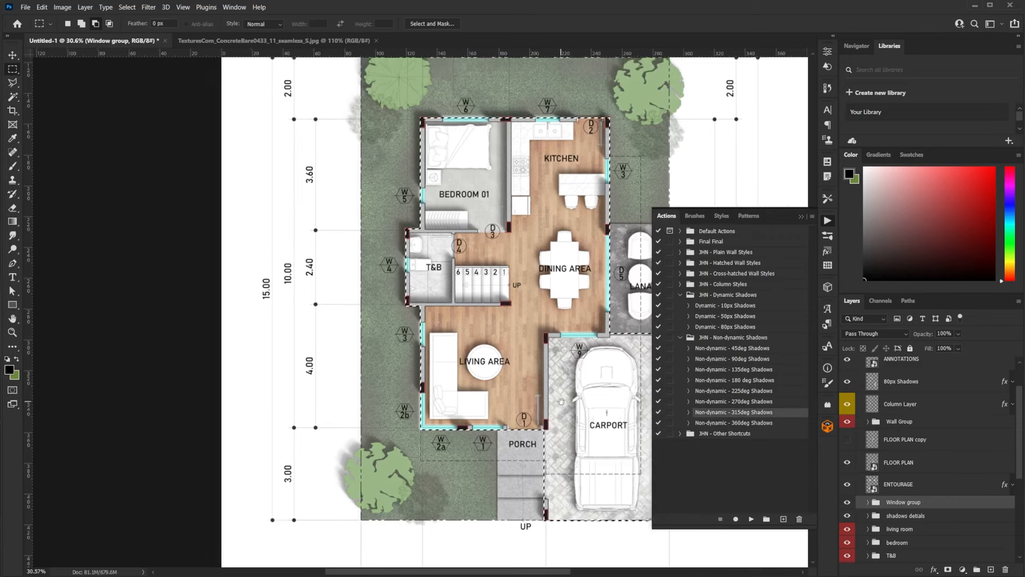
click(752, 519)
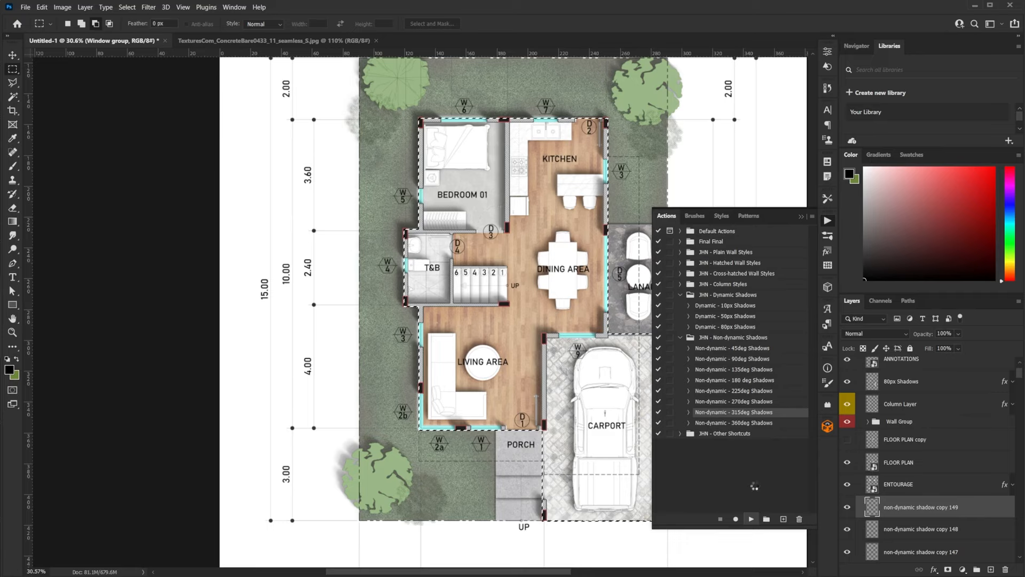
click(801, 217)
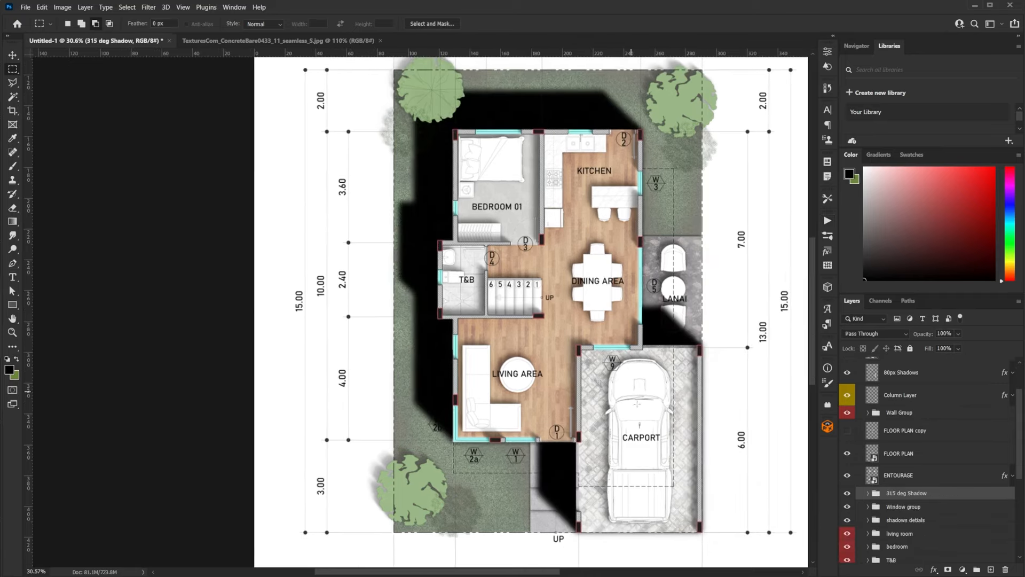
Expand the 315 deg Shadow group and set its Shadow Effect layer to Multiply blending at 25% opacity.
click(868, 493)
mouse_move(928, 334)
mouse_down()
mouse_move(888, 335)
mouse_move(920, 335)
mouse_up()
click(884, 334)
click(863, 357)
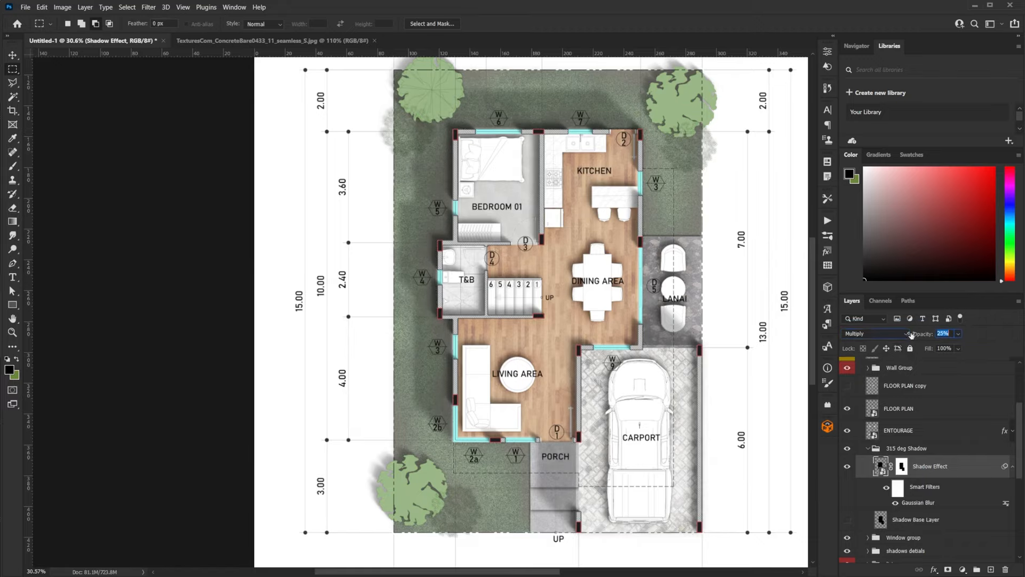
scroll(441, 363, down, 5)
scroll(441, 364, up, 5)
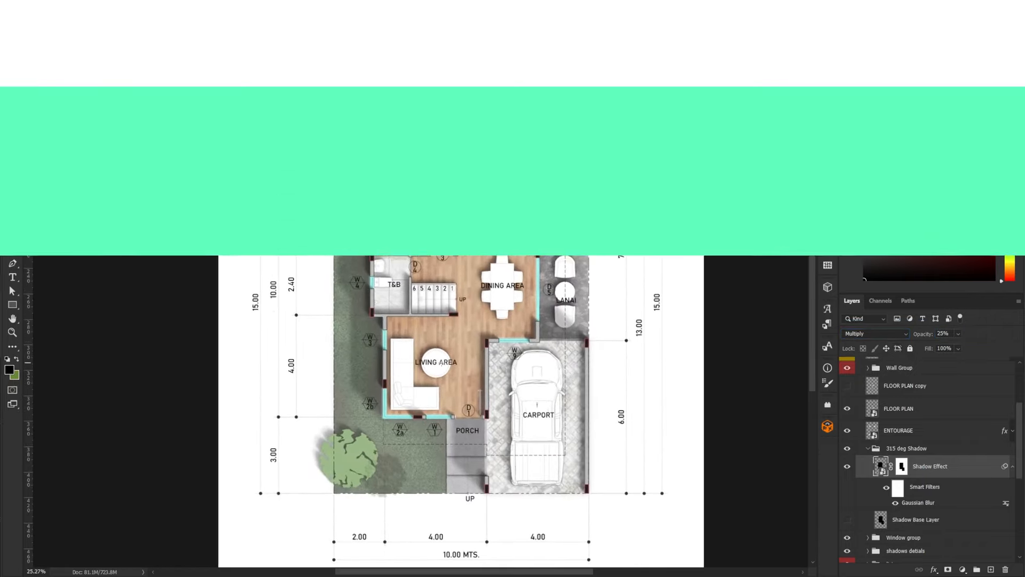